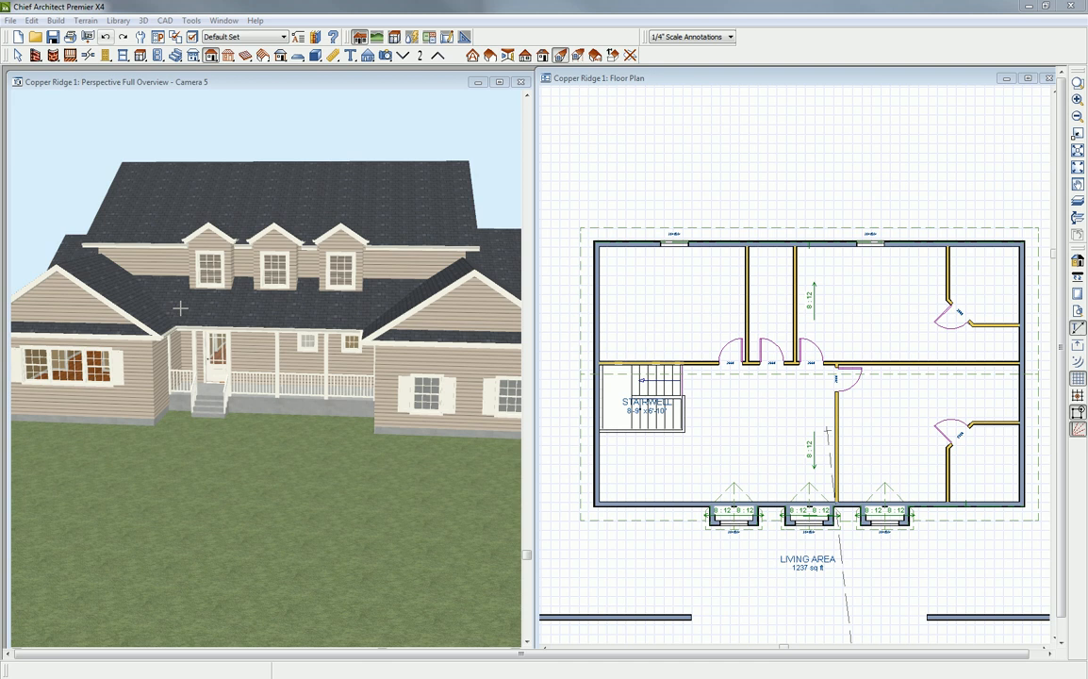
- Place an auto floating dormer on the rear roof plane, just inside the rear wall in line with the window nearer the garage
click(117, 87)
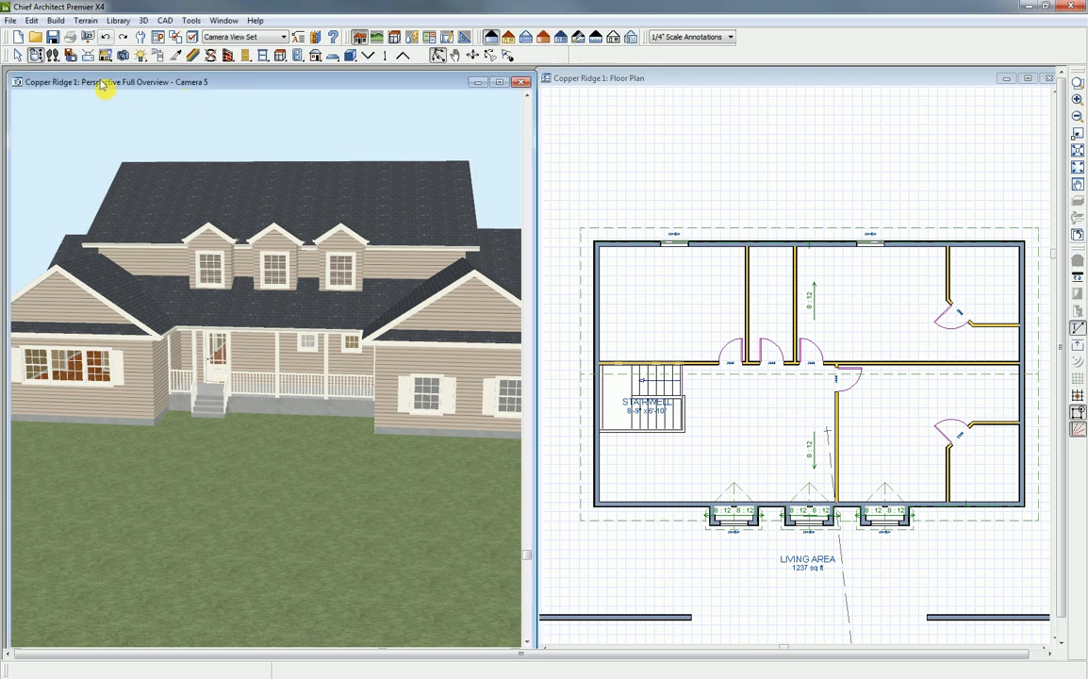
drag(155, 263, 533, 278)
mouse_move(338, 299)
mouse_down()
mouse_move(372, 308)
mouse_move(354, 299)
mouse_up()
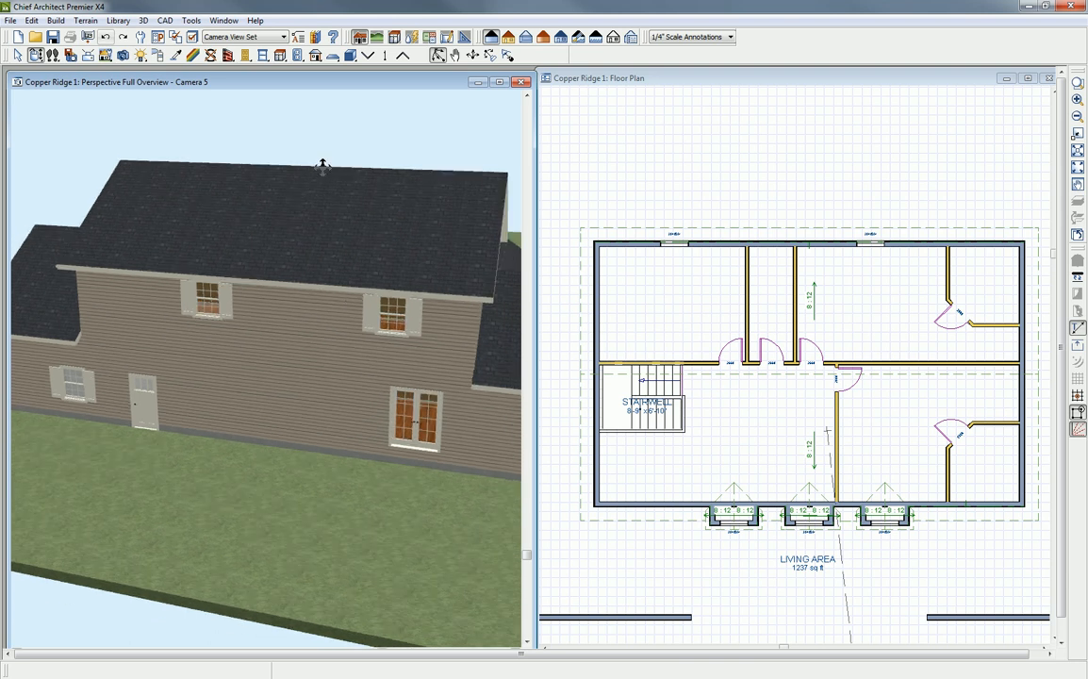
click(452, 82)
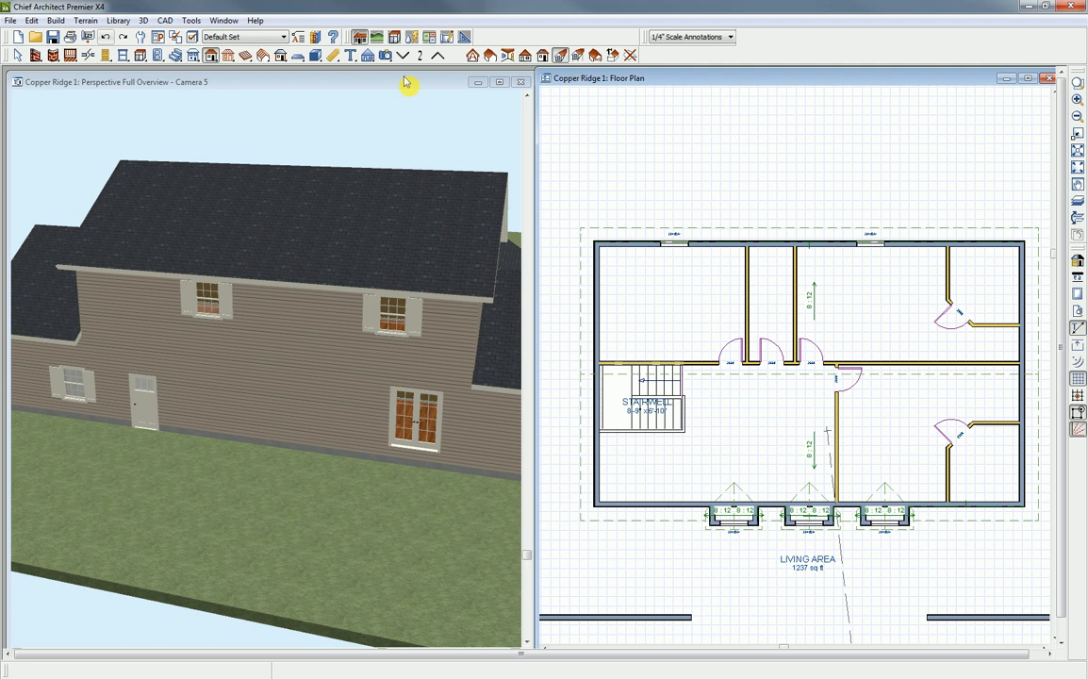
click(211, 57)
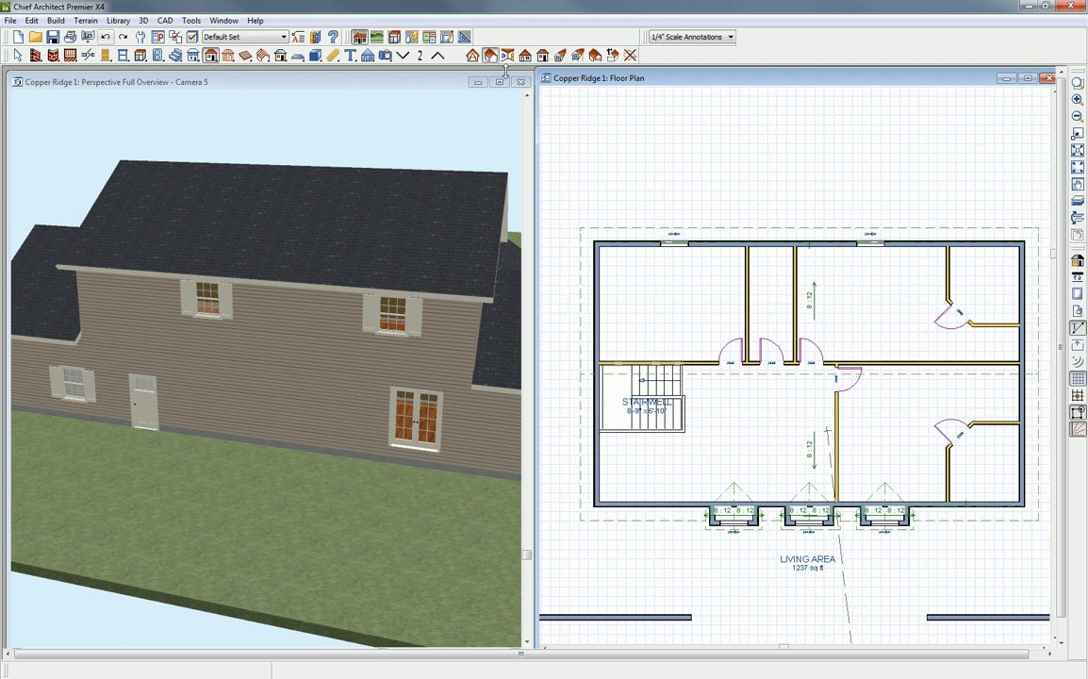
click(562, 55)
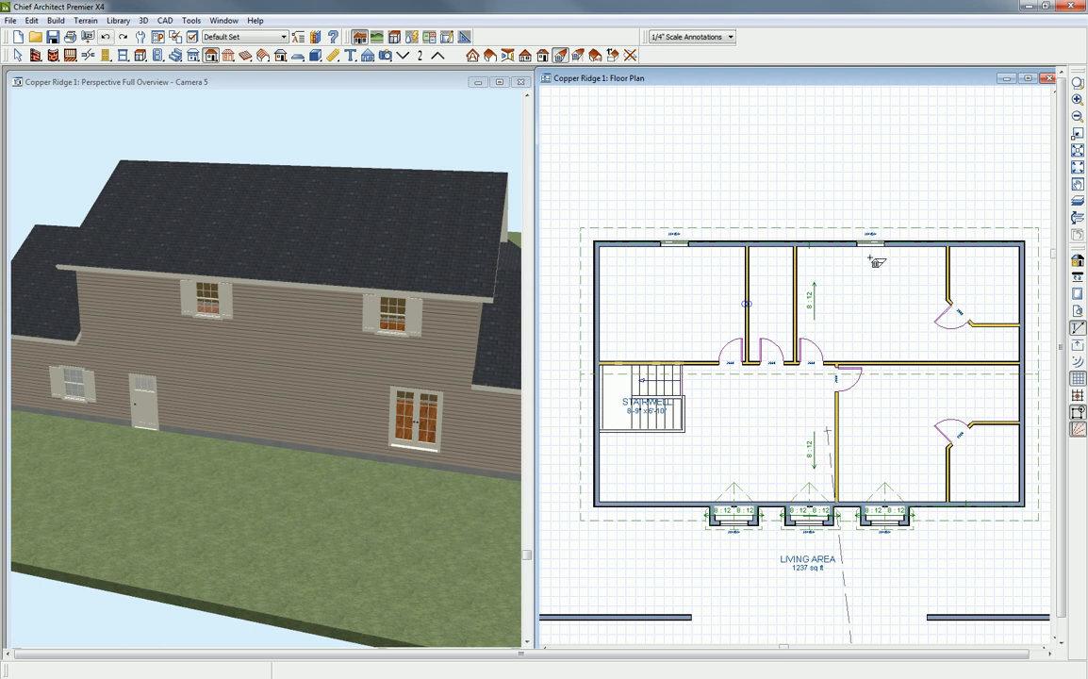
click(872, 258)
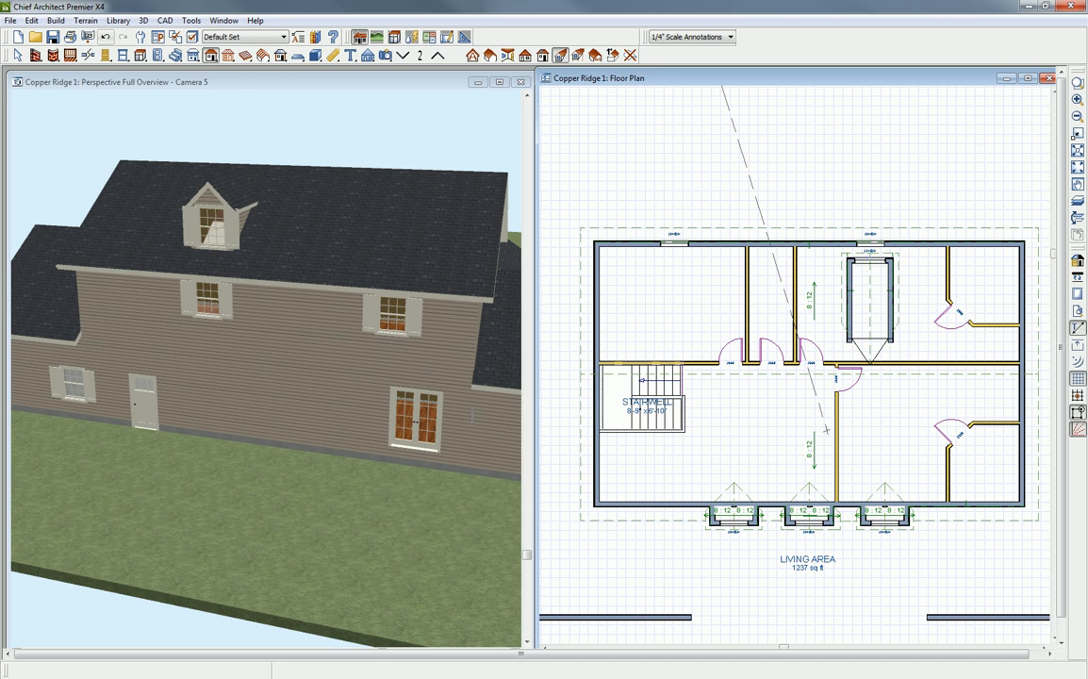
key(space)
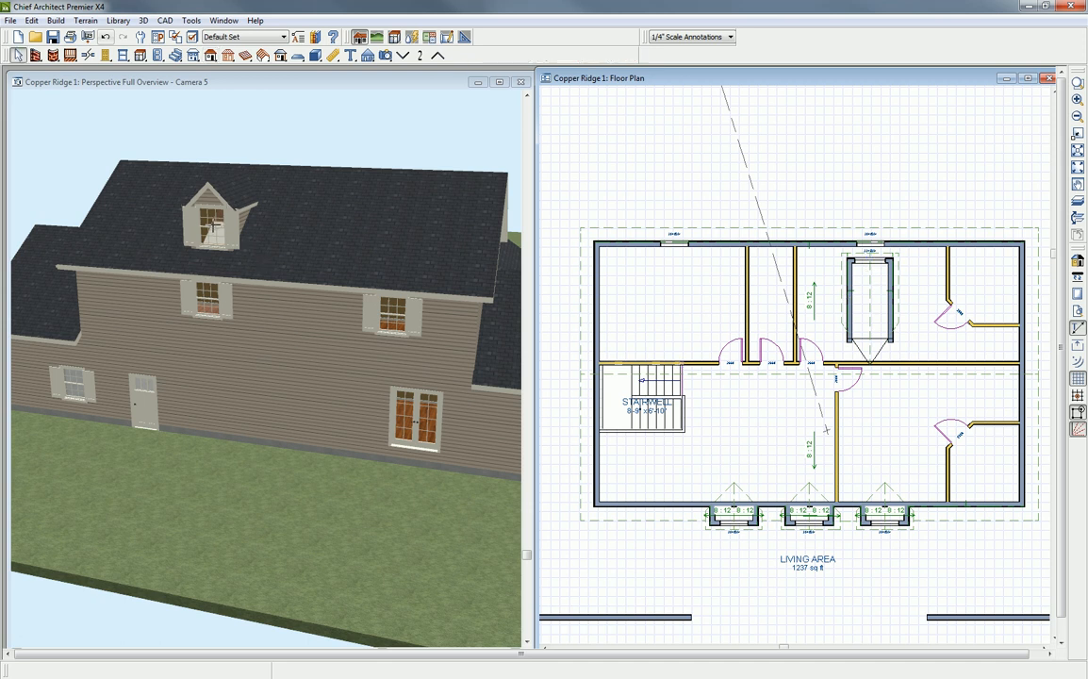
- Remove the shutters from the floating dormer's window
click(279, 92)
click(214, 231)
double_click(214, 231)
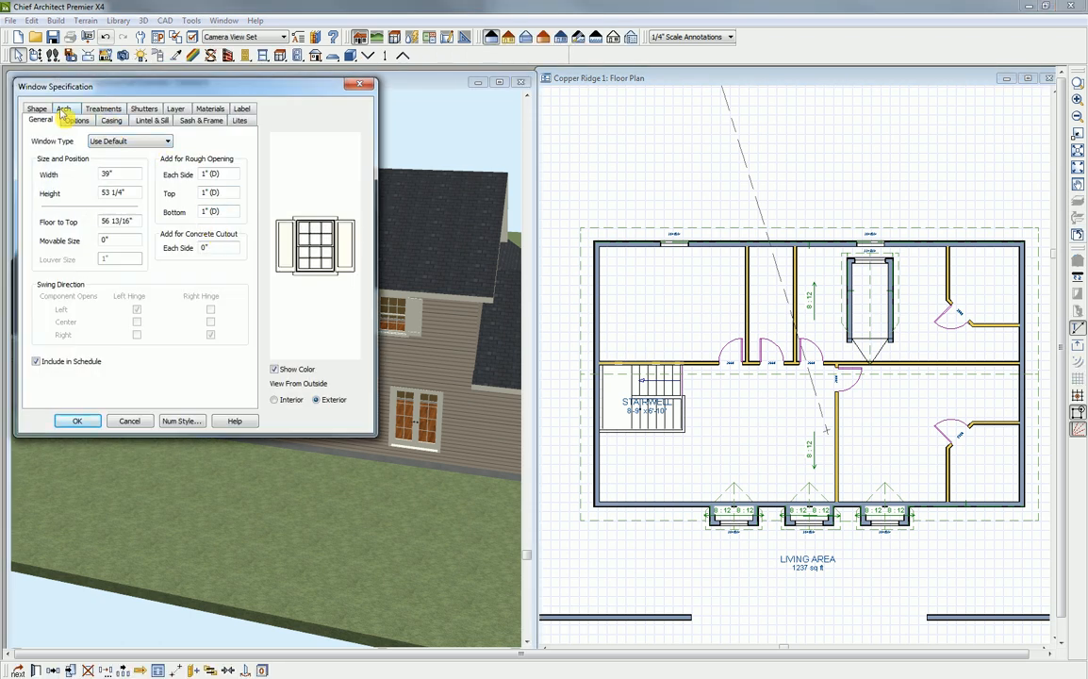
click(143, 109)
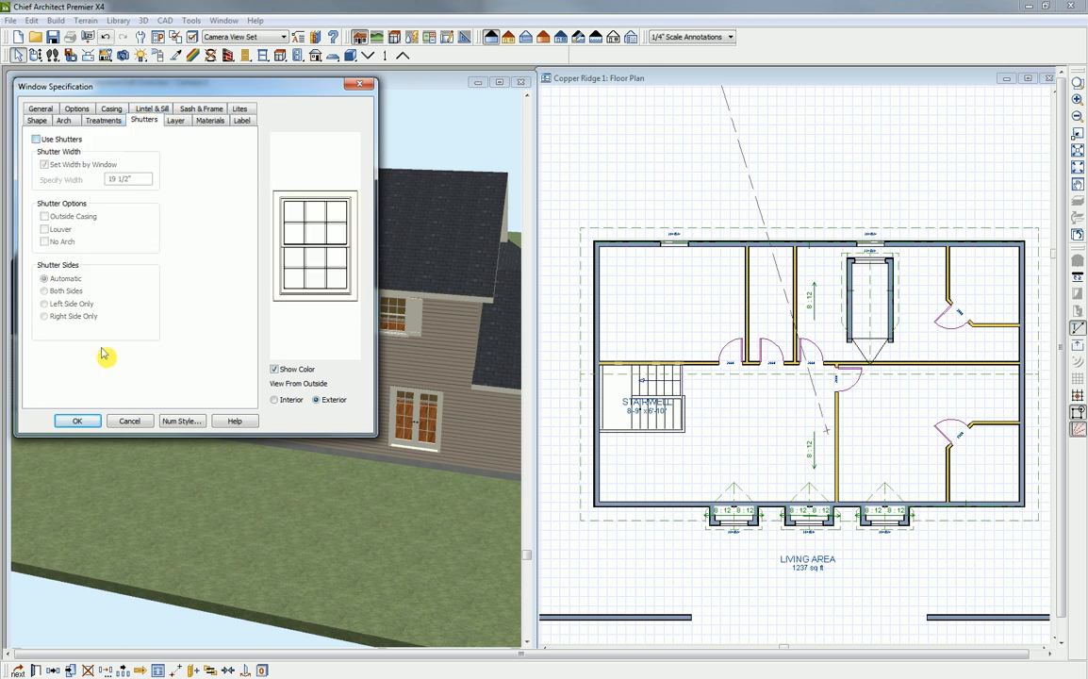
click(78, 421)
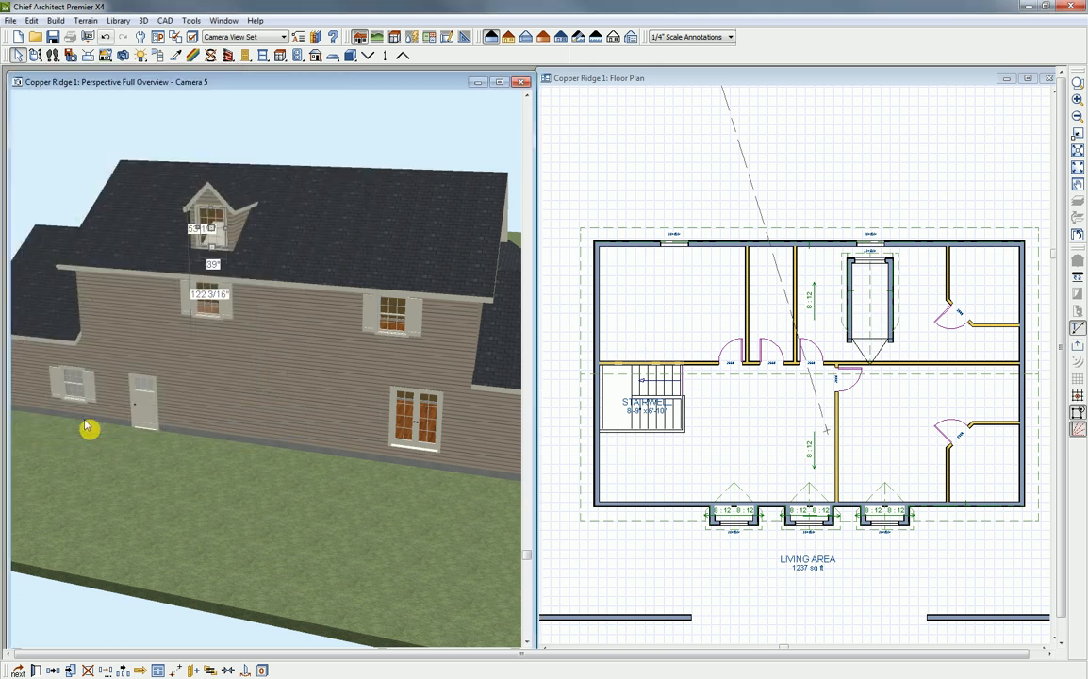
click(86, 428)
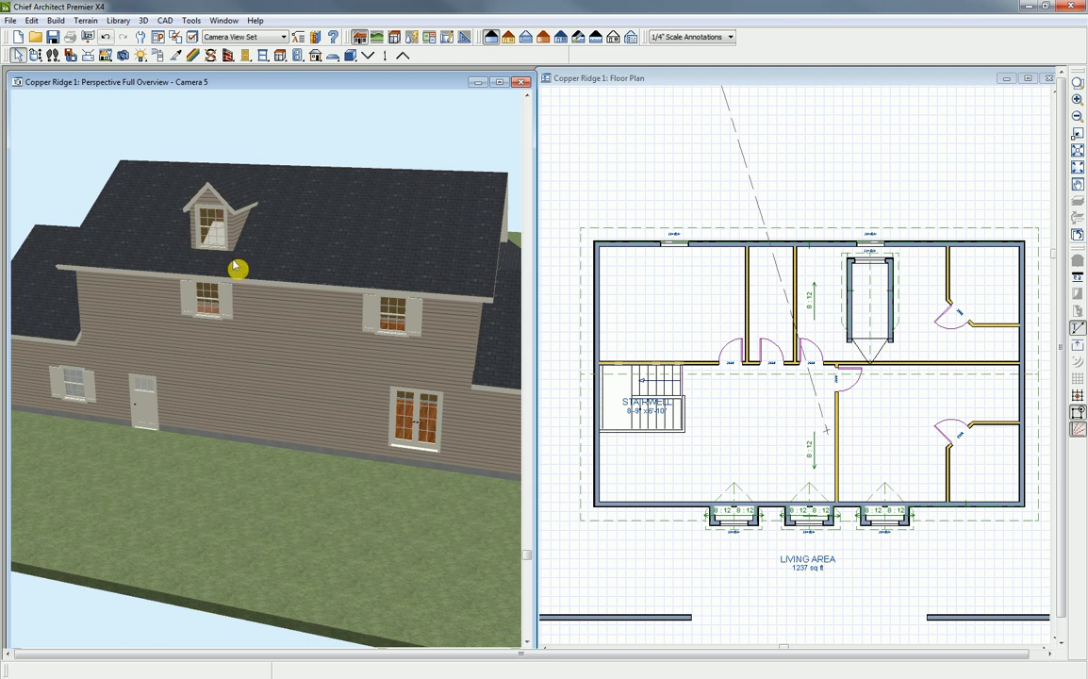
- Change the floating dormer's roof type to Eyebrow
click(36, 55)
drag(202, 213, 378, 228)
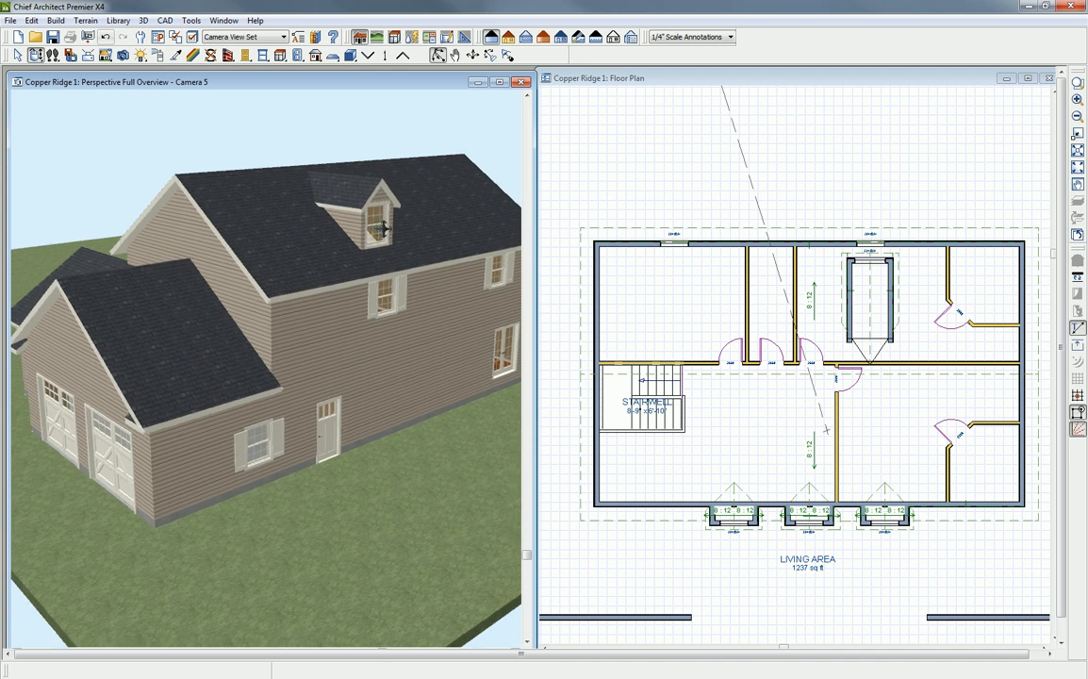
click(364, 231)
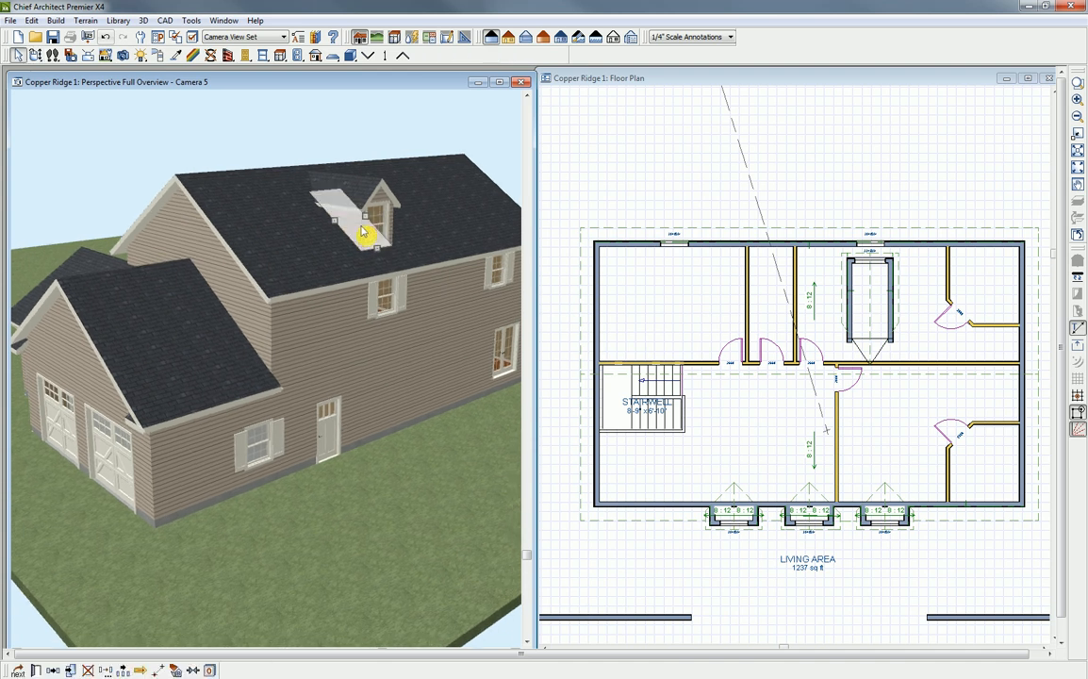
click(36, 671)
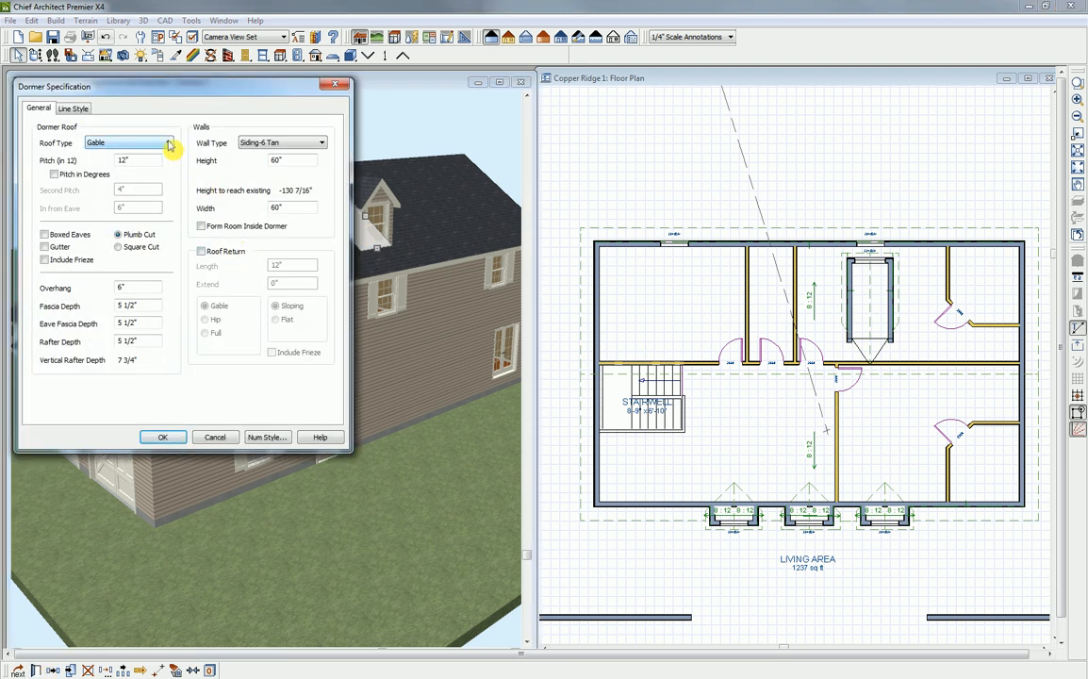
click(169, 144)
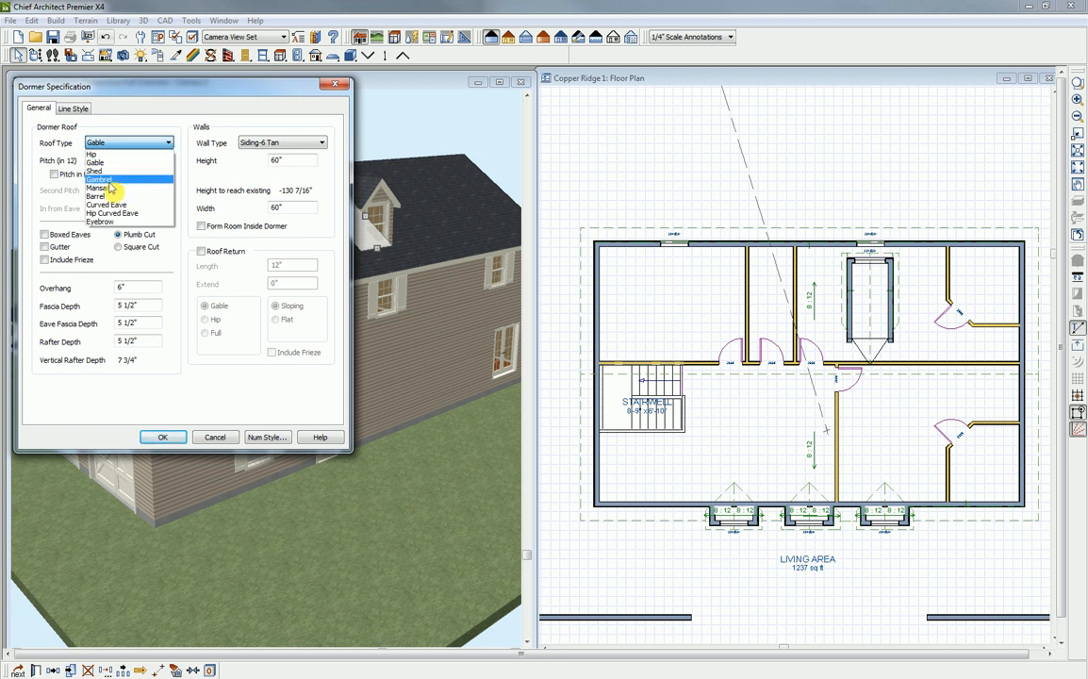
click(106, 222)
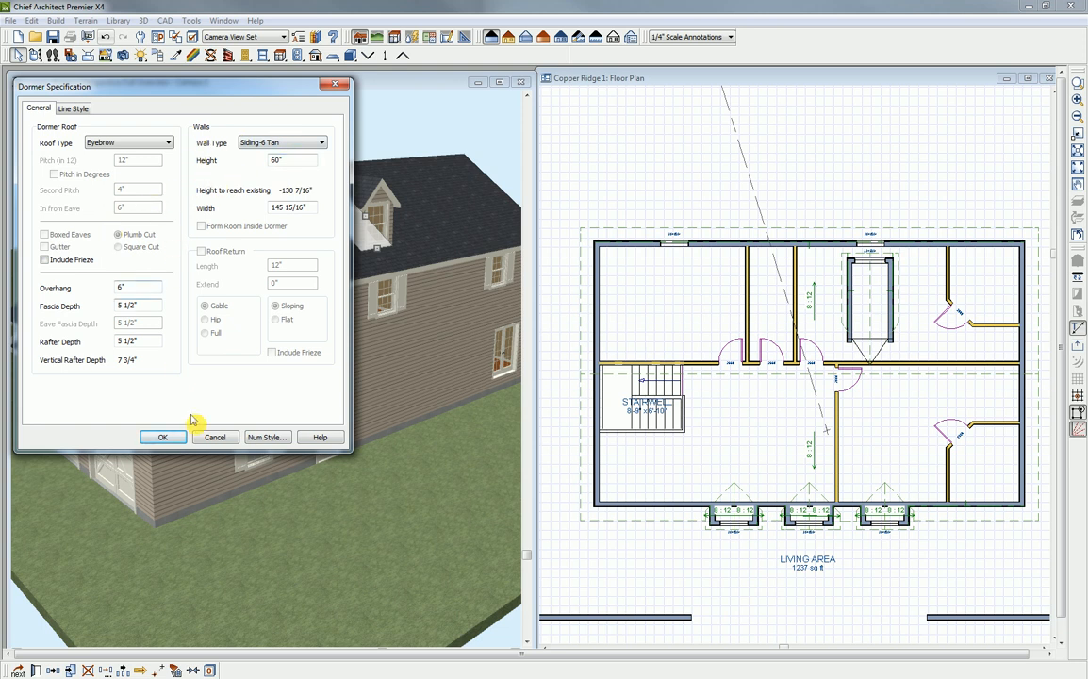
click(171, 440)
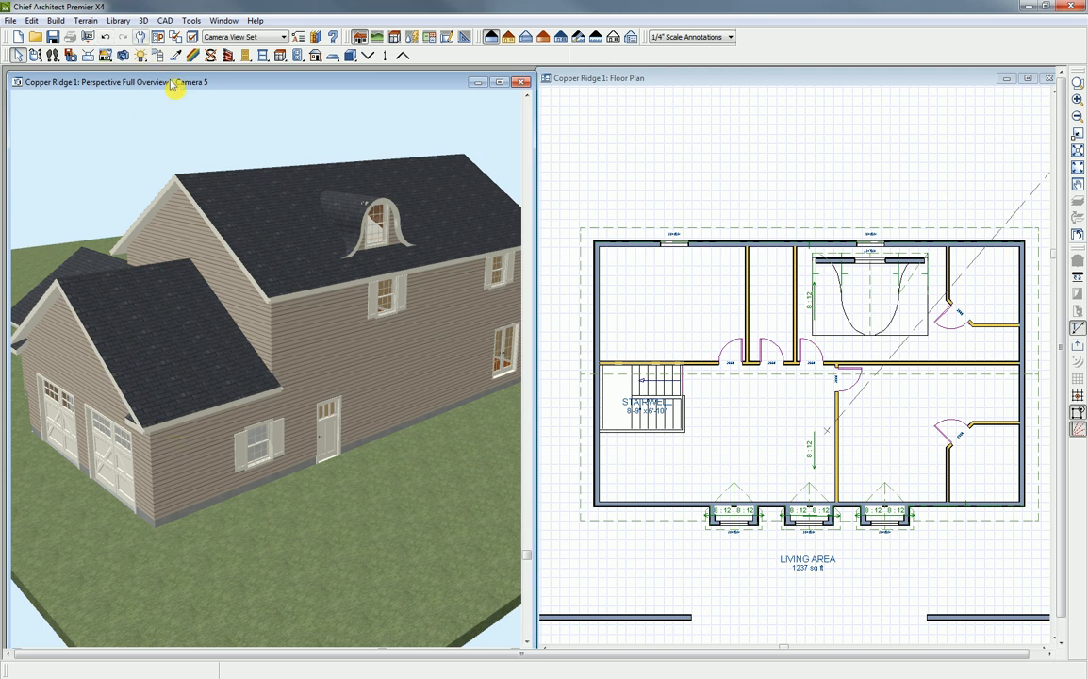
- Lower the top edge of the eyebrow dormer's window to shorten it to about 43 inches high
click(37, 55)
drag(373, 259, 293, 230)
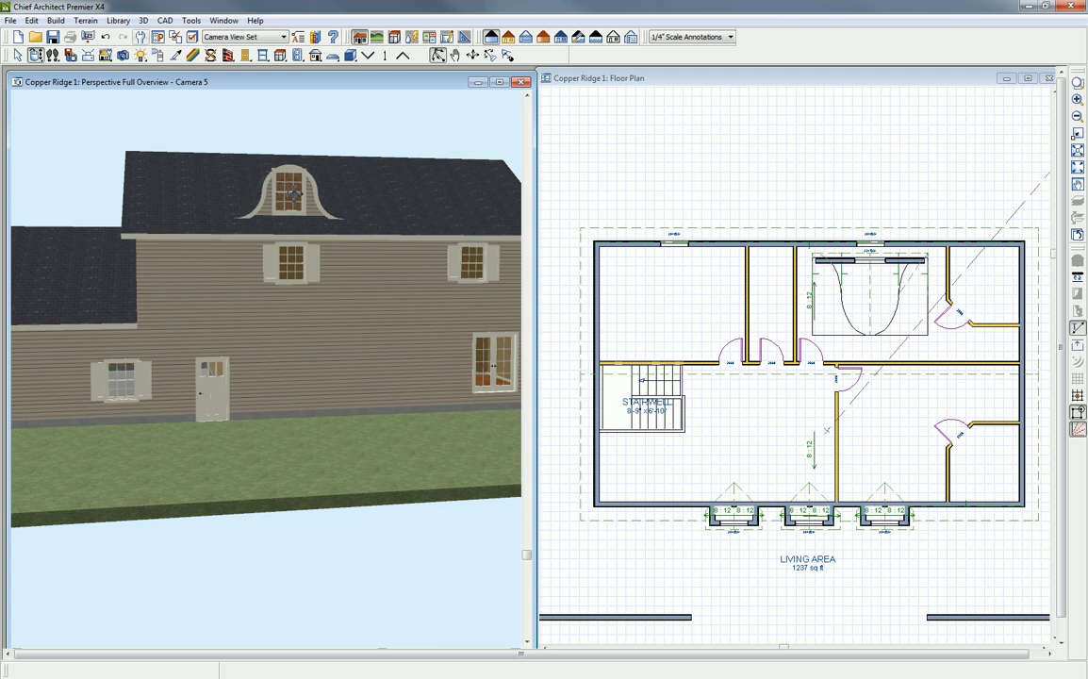
key(space)
click(293, 194)
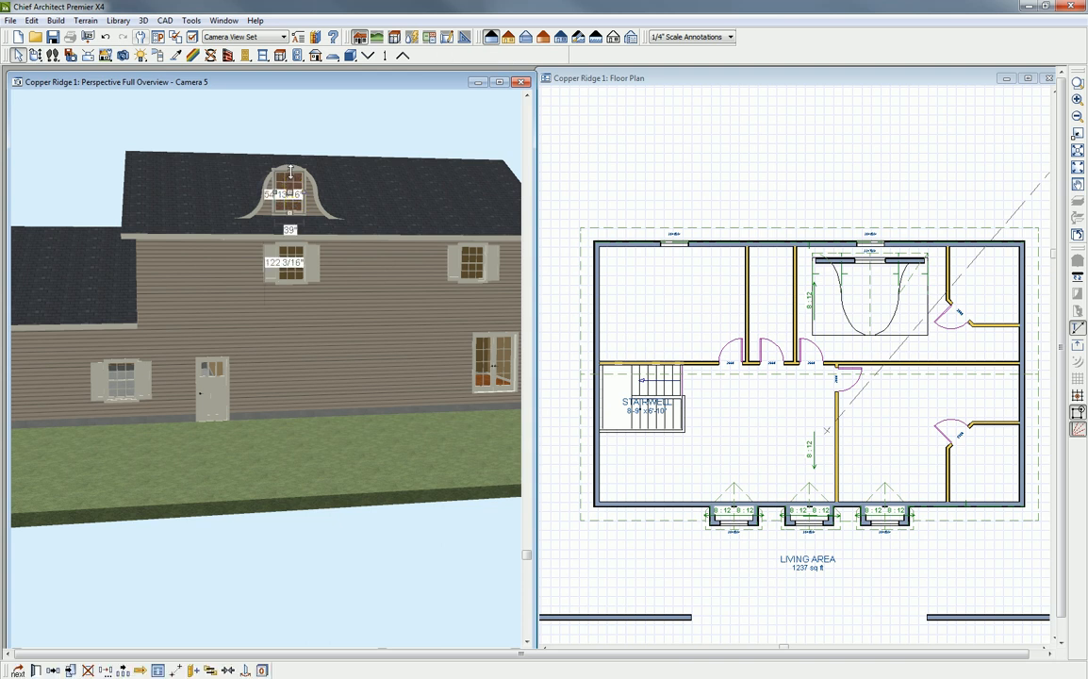
drag(290, 171, 289, 184)
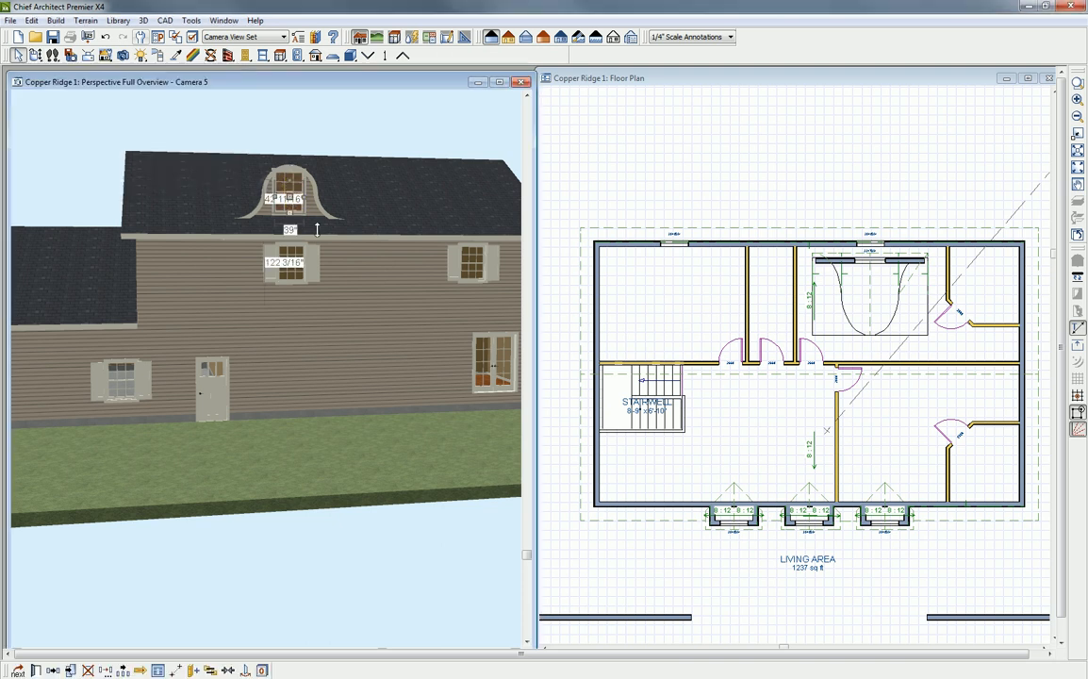
click(321, 238)
key(Escape)
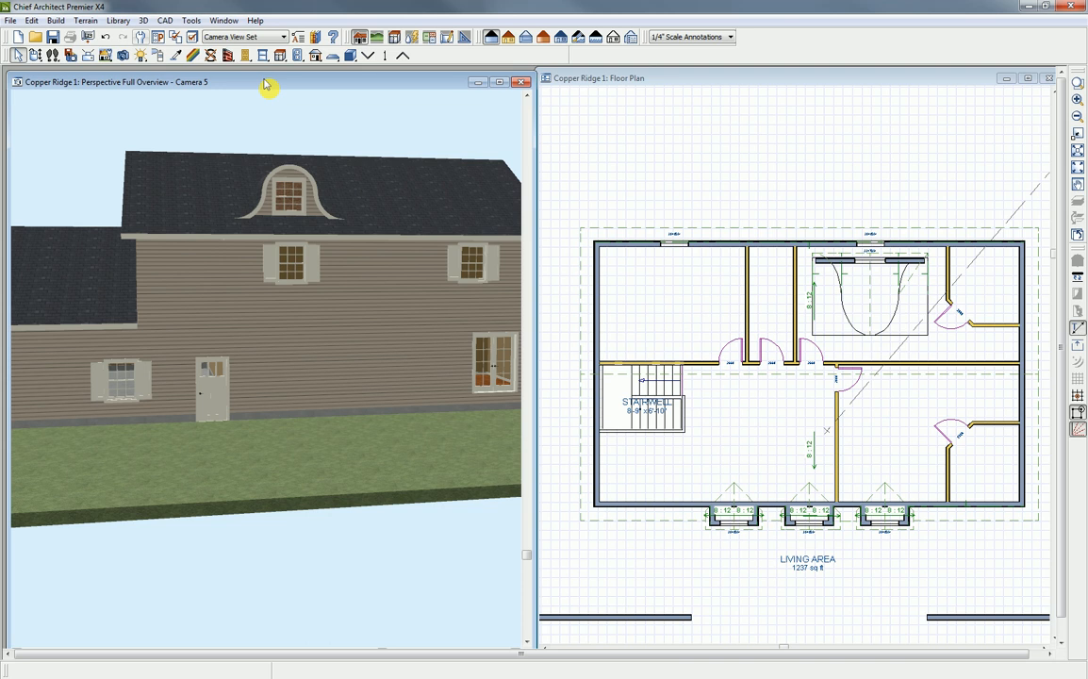
- Delete the eyebrow dormer from the rear roof
click(905, 269)
key(Delete)
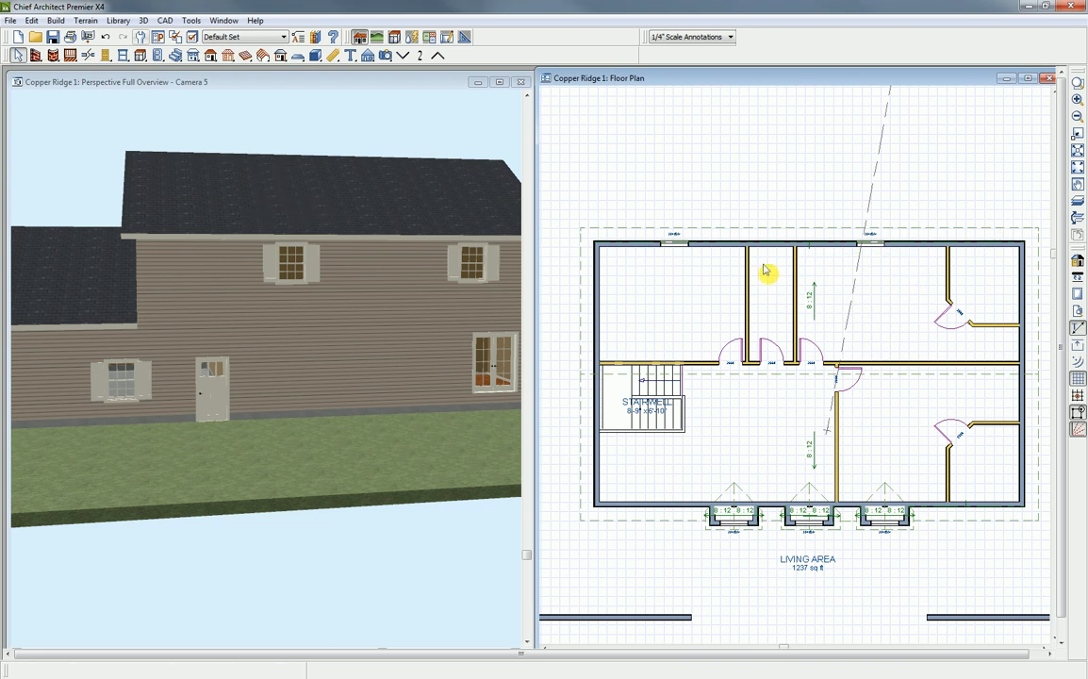
click(304, 88)
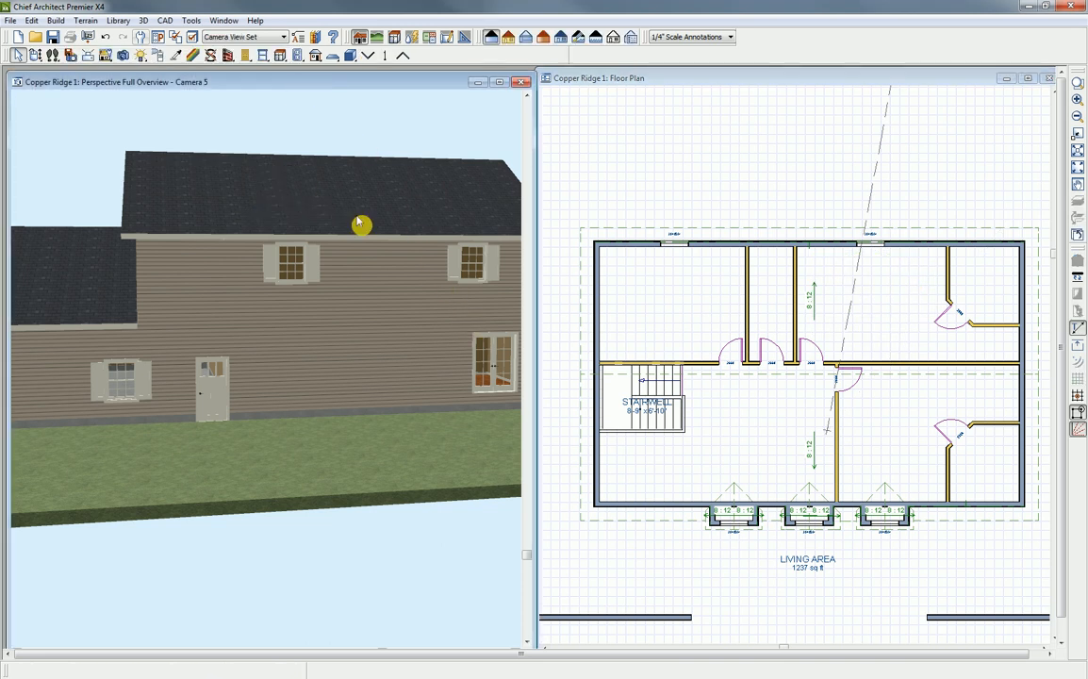
click(36, 54)
drag(413, 272, 161, 271)
drag(415, 307, 300, 334)
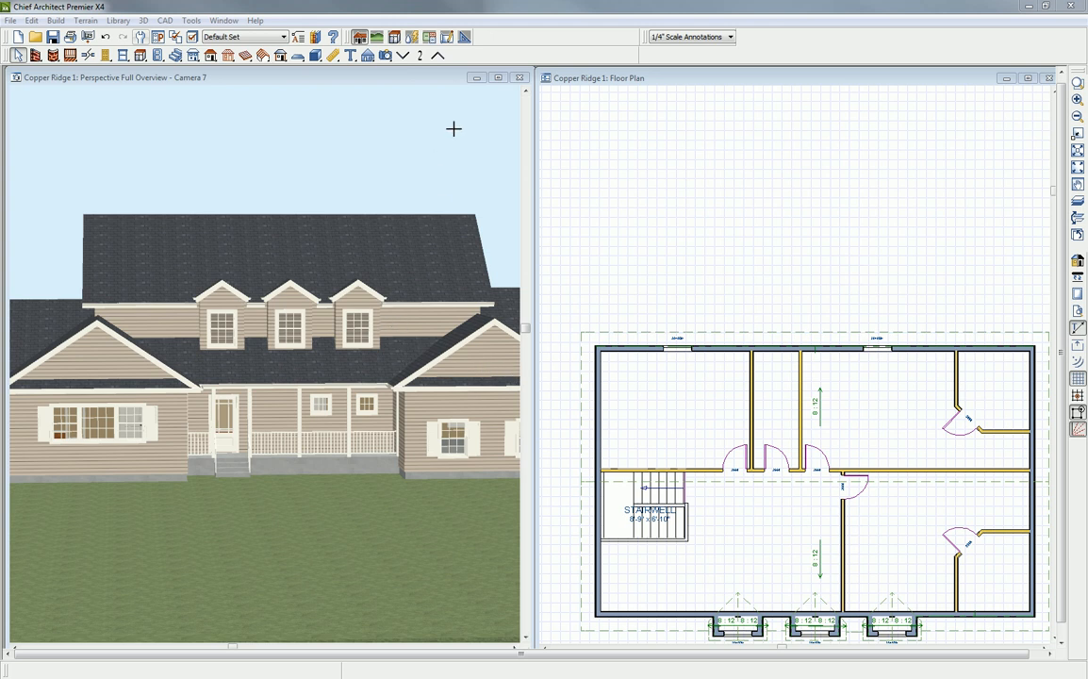
- Close the perspective overview and switch the floor plan to floor 1
click(519, 80)
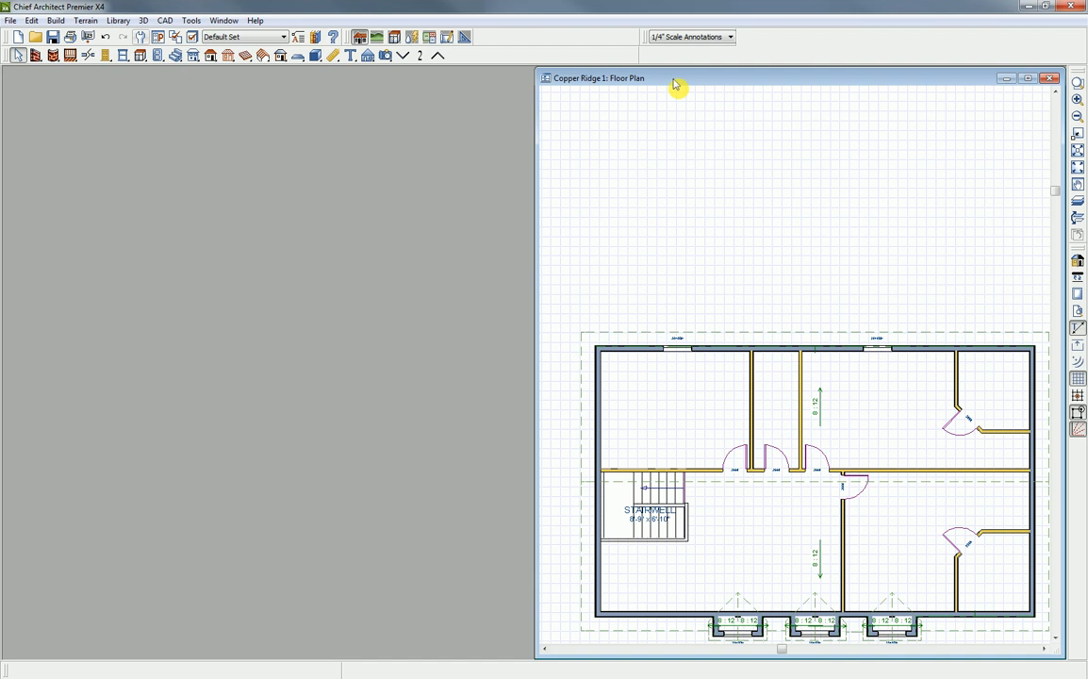
click(406, 57)
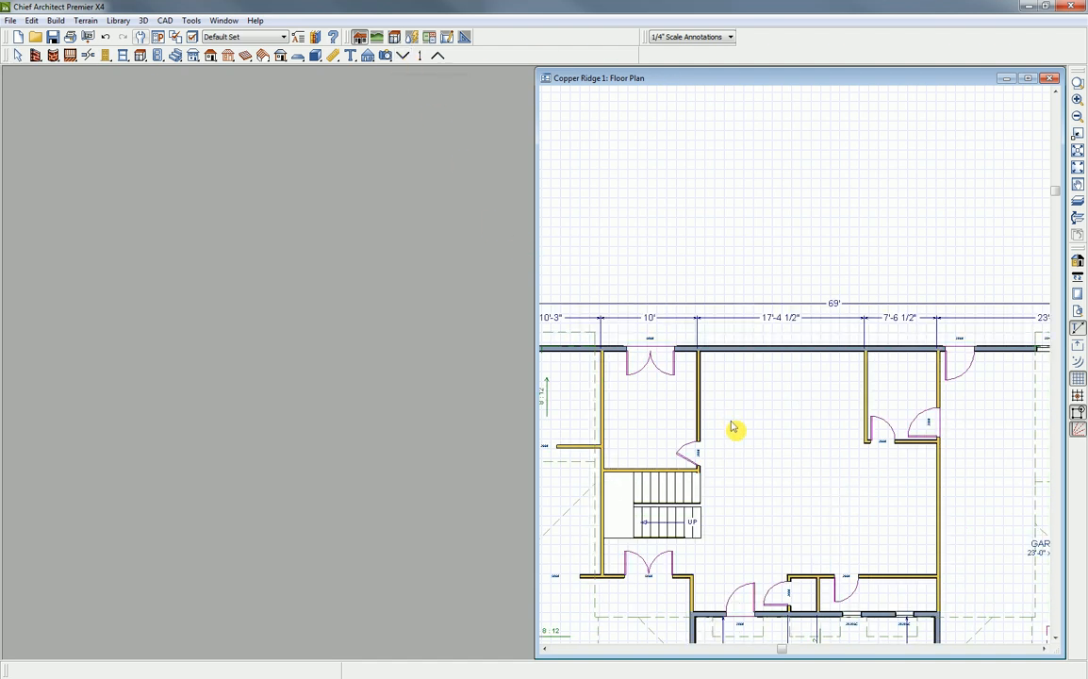
middle_drag(782, 442, 748, 324)
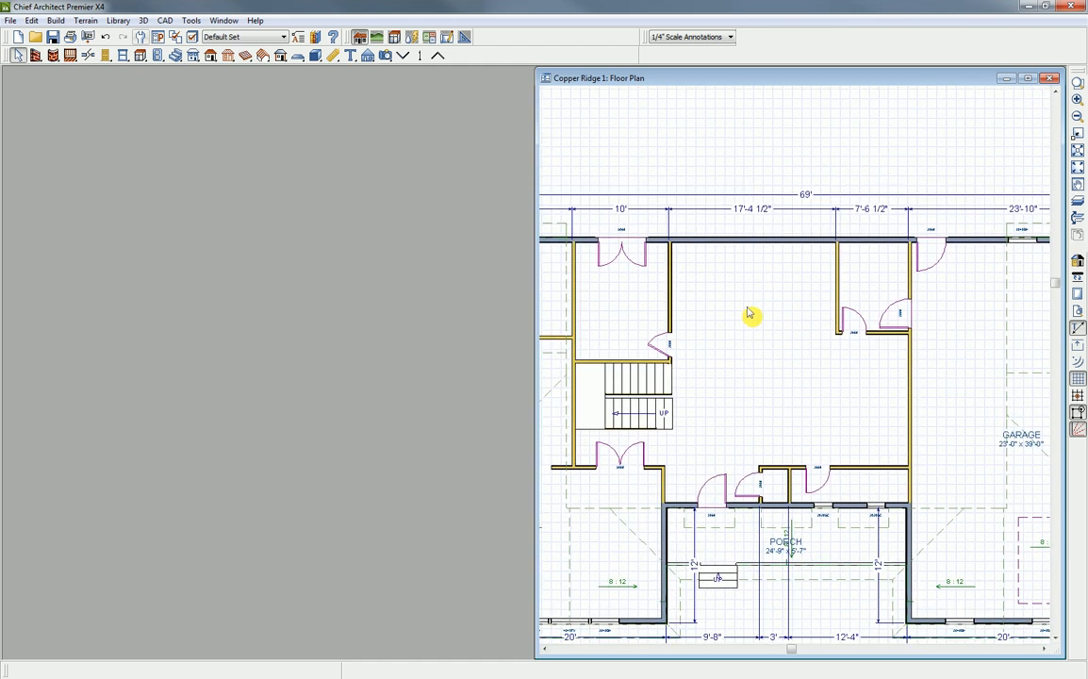
scroll(749, 330, up, 3)
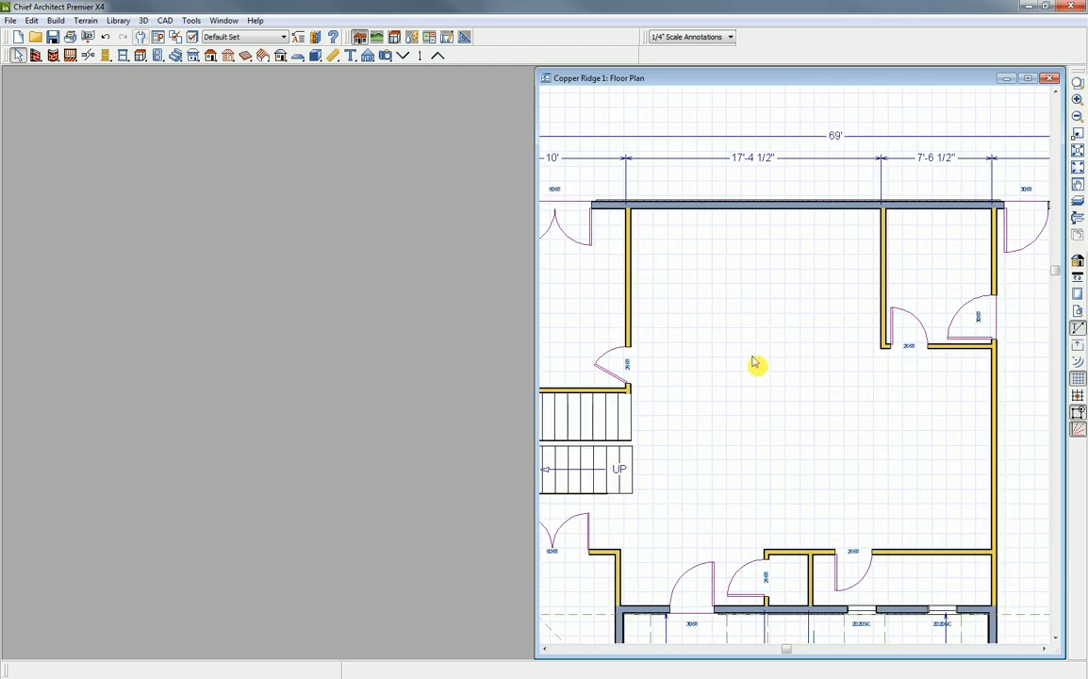
scroll(749, 320, up, 3)
middle_drag(736, 332, 756, 345)
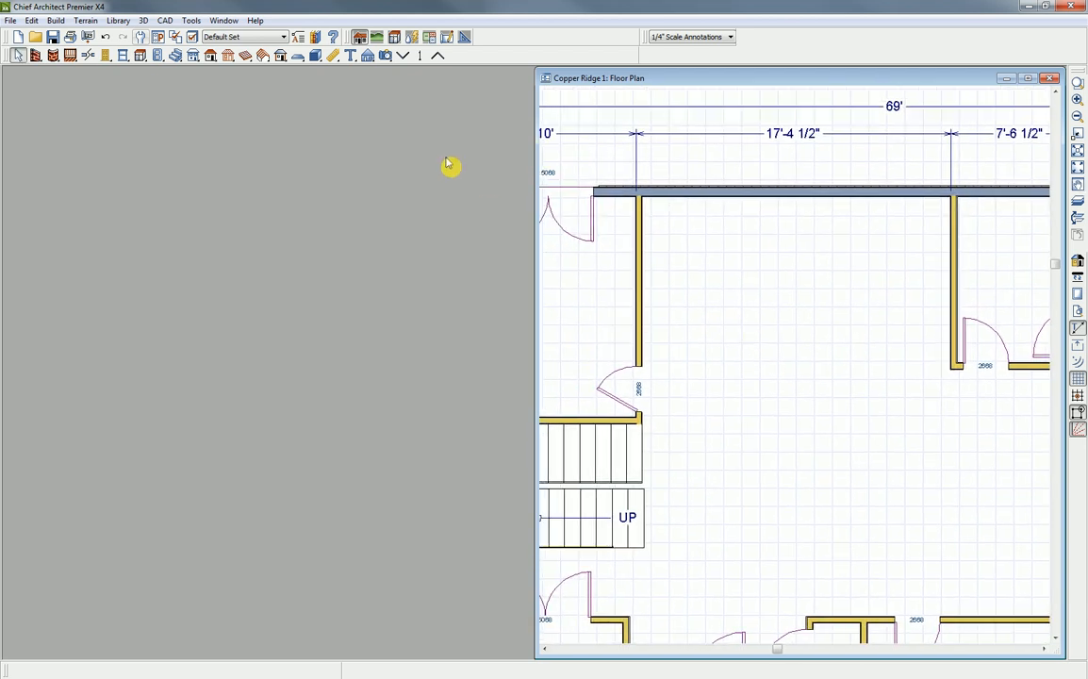
- Create a full camera view of the large room beside the stairs, facing its rear exterior wall, and place it alongside the floor plan
click(389, 57)
click(474, 57)
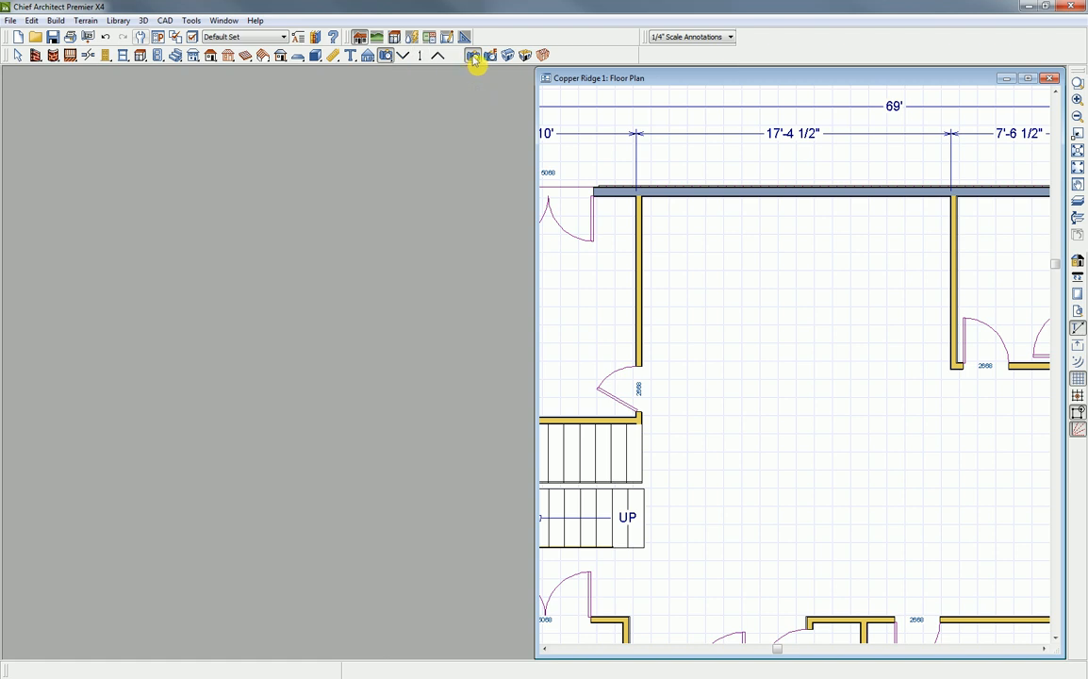
drag(848, 580, 825, 434)
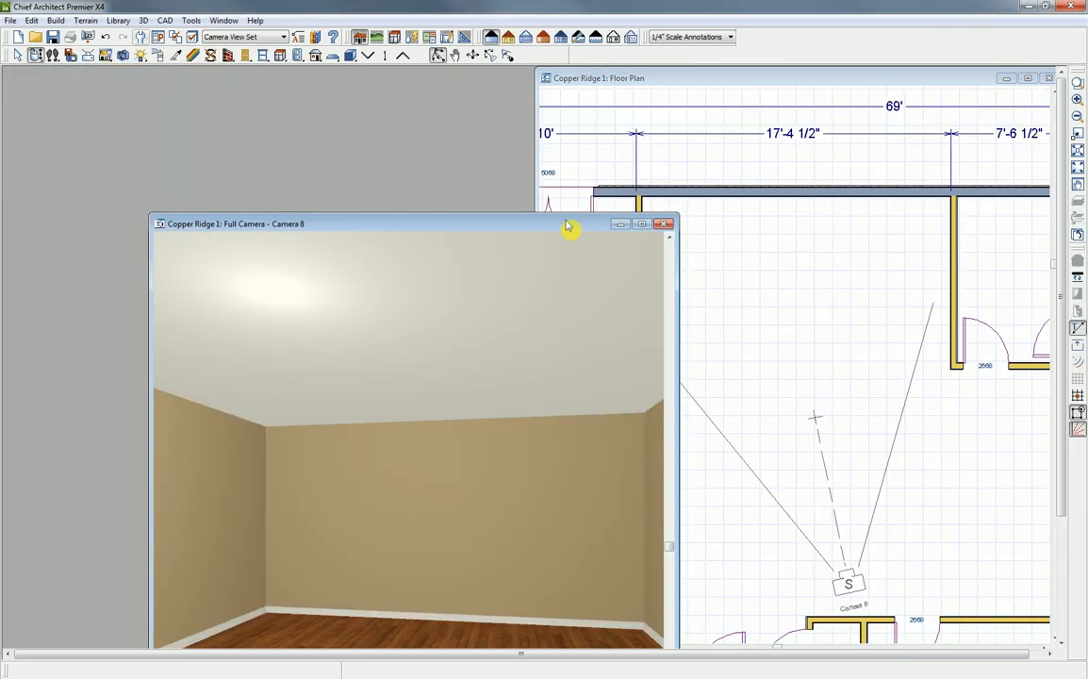
drag(557, 219, 423, 81)
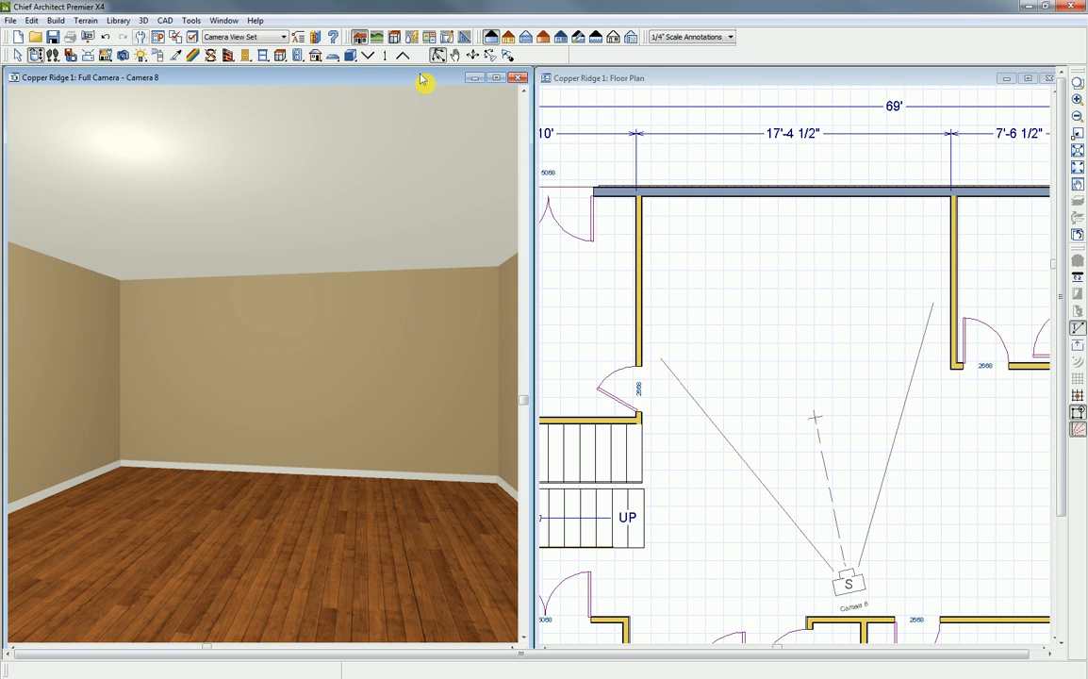
- Place a corner base cabinet where the room's rear exterior wall meets the interior wall on the stair side
click(573, 81)
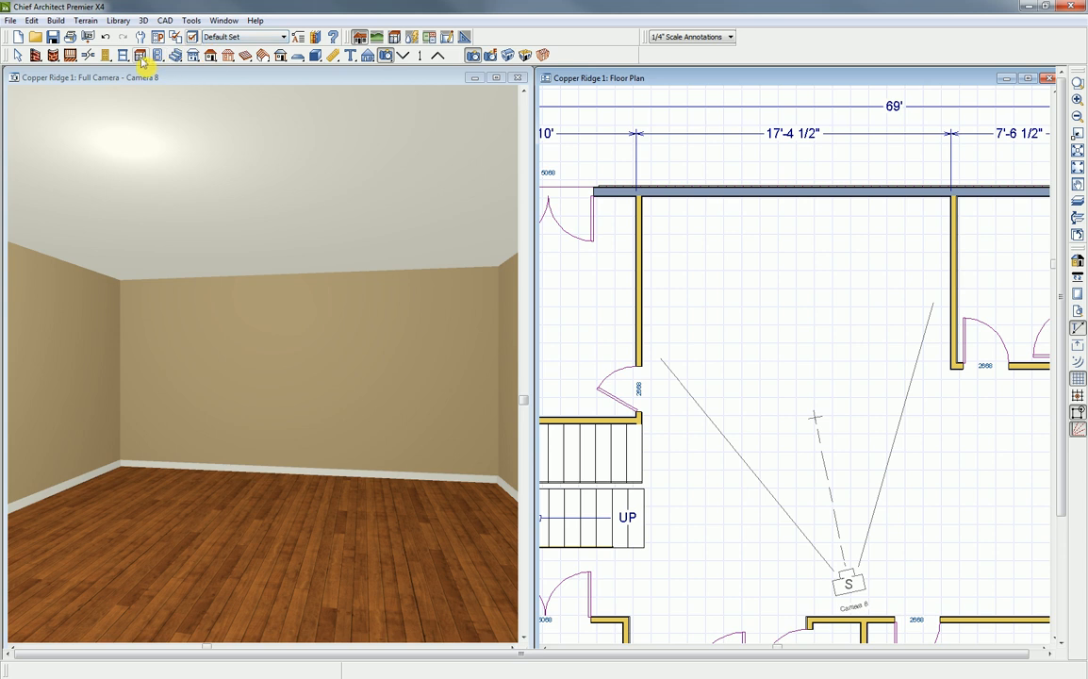
click(139, 56)
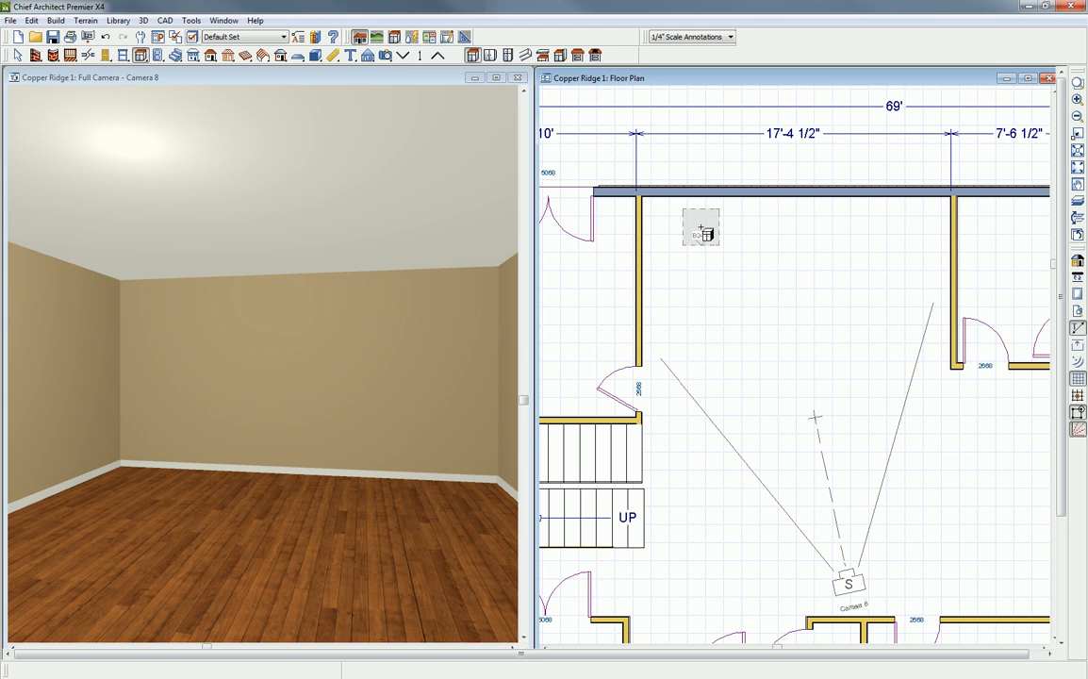
click(654, 209)
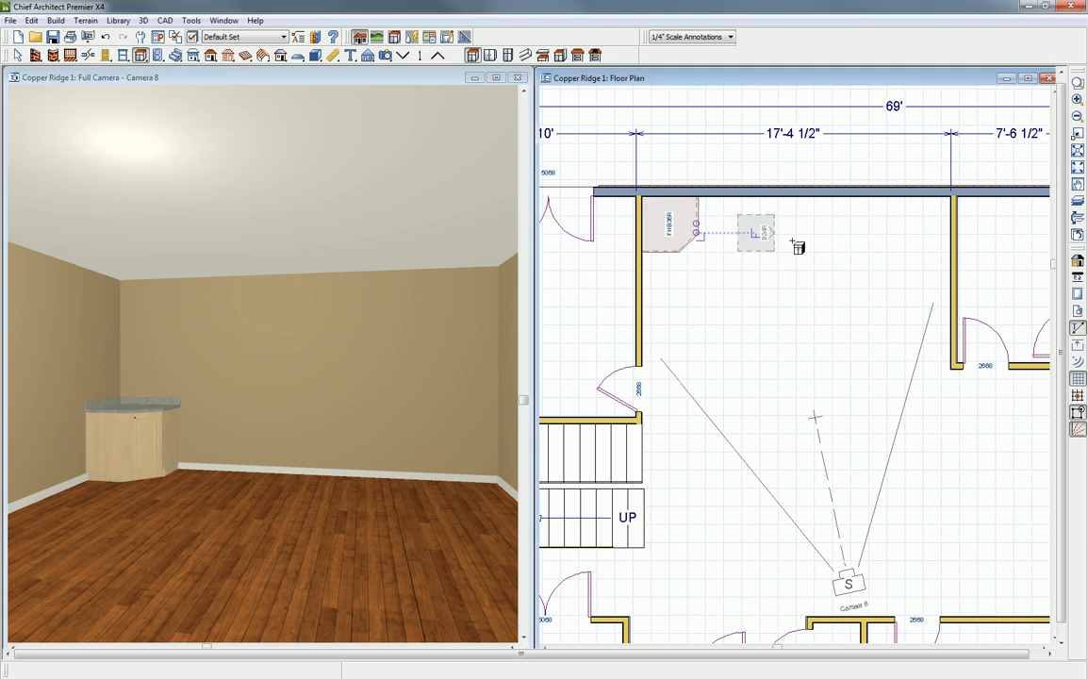
- Place a second corner base cabinet in the opposite rear corner and a standard base cabinet on the rear wall between the two corner units
click(949, 210)
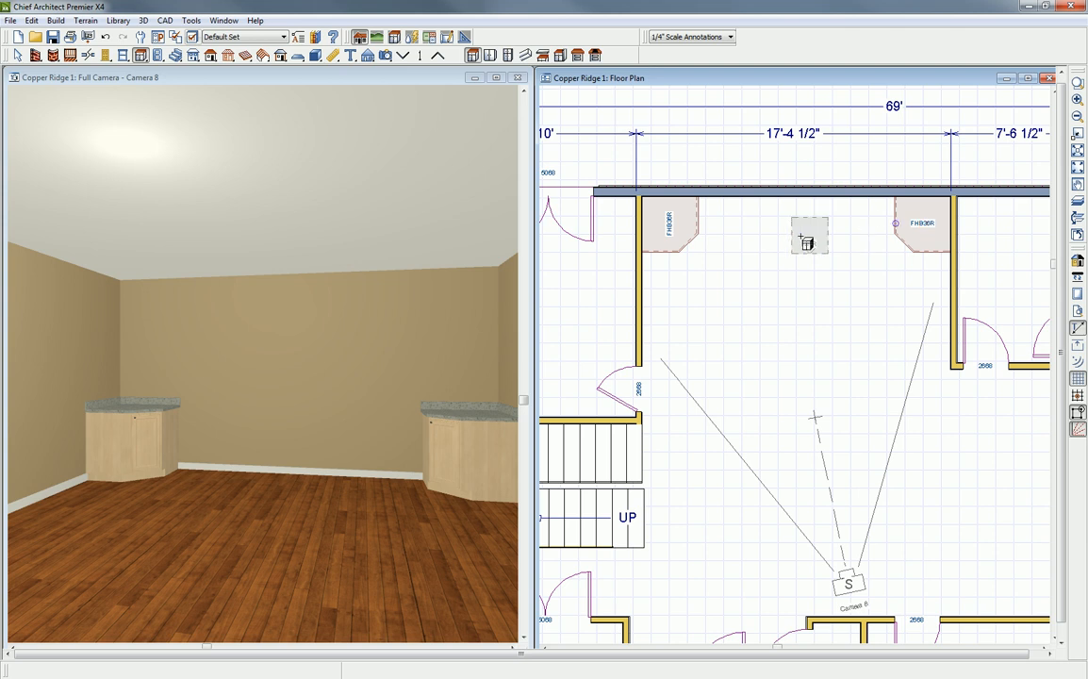
click(757, 215)
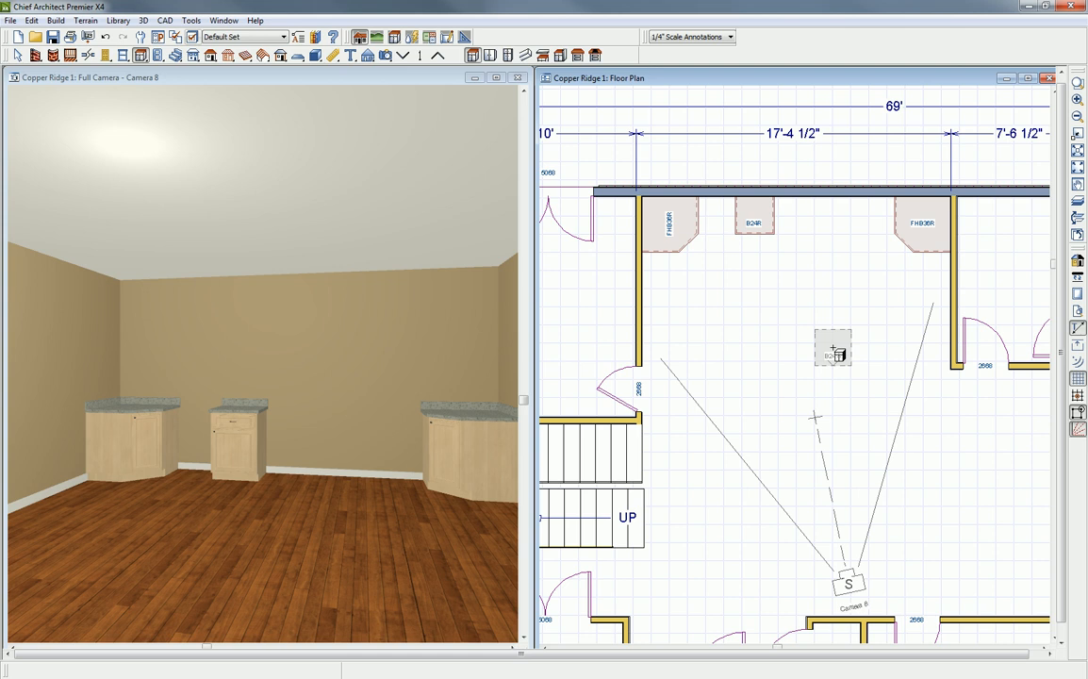
- Set the standard base cabinet's width to 42" and change its top drawer to a False Drawer
double_click(758, 217)
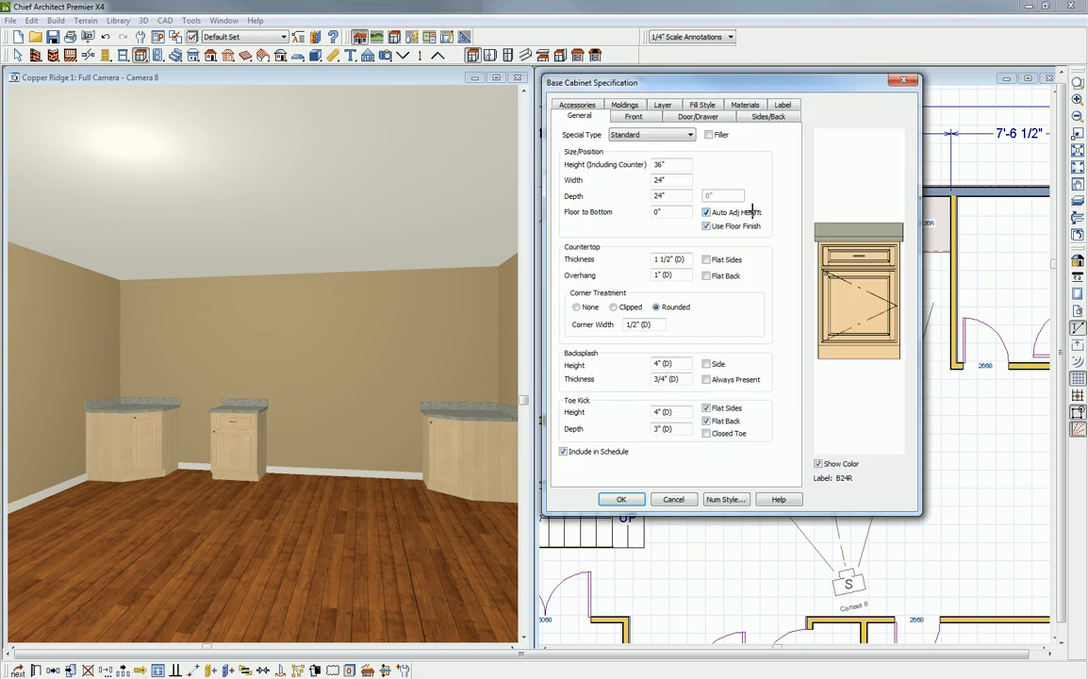
drag(670, 180, 652, 180)
text(42)
click(863, 253)
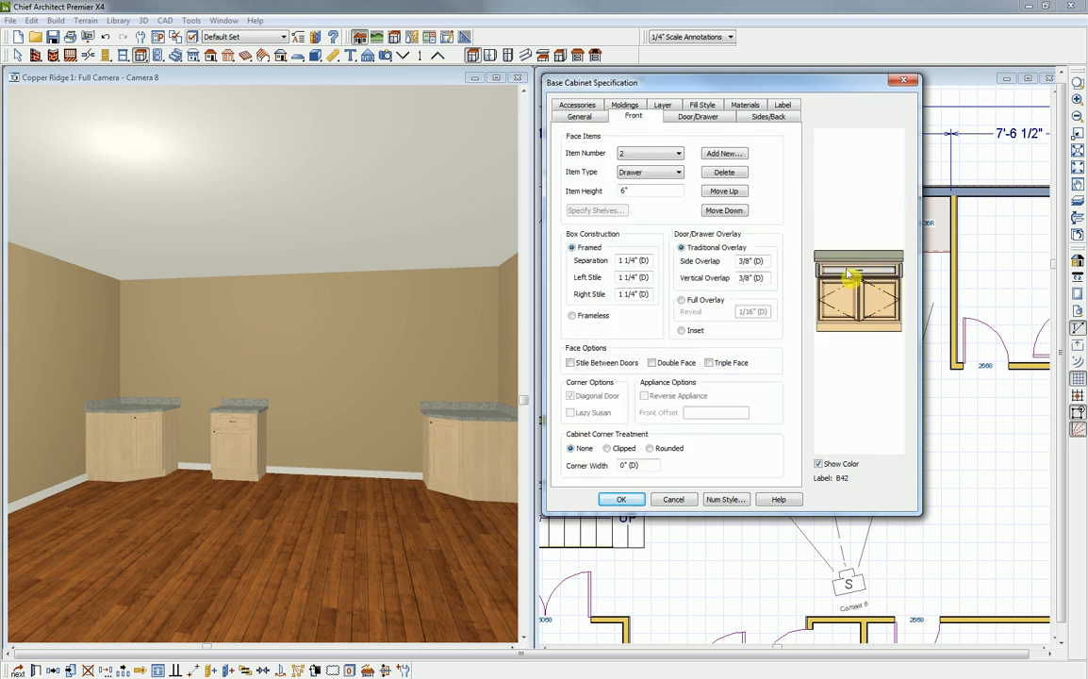
click(678, 172)
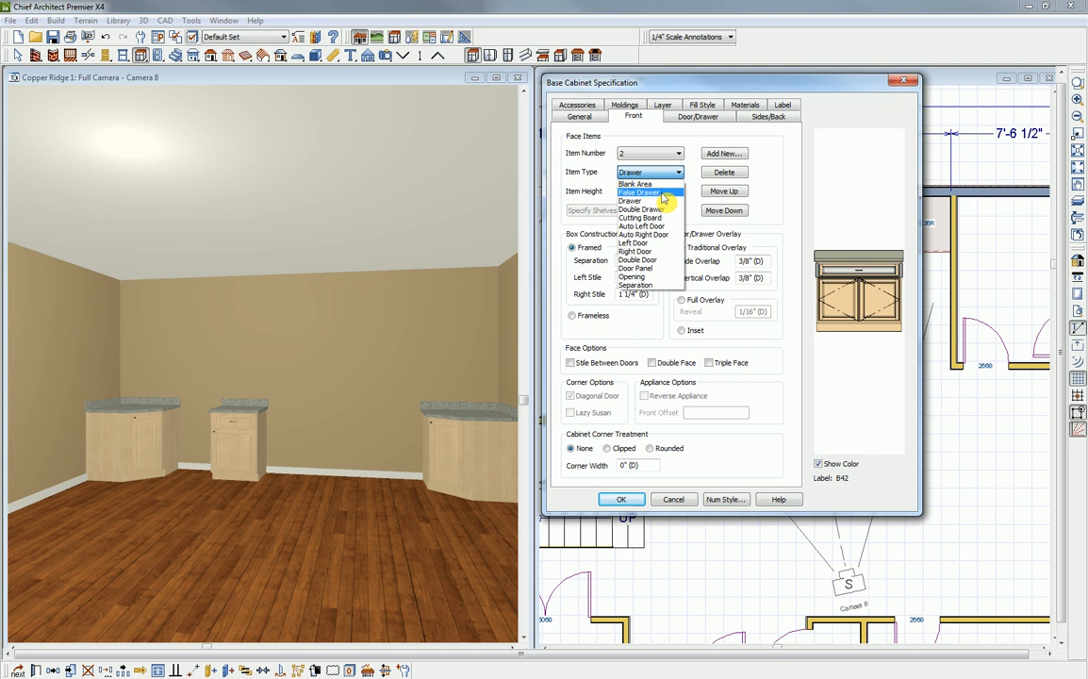
click(641, 192)
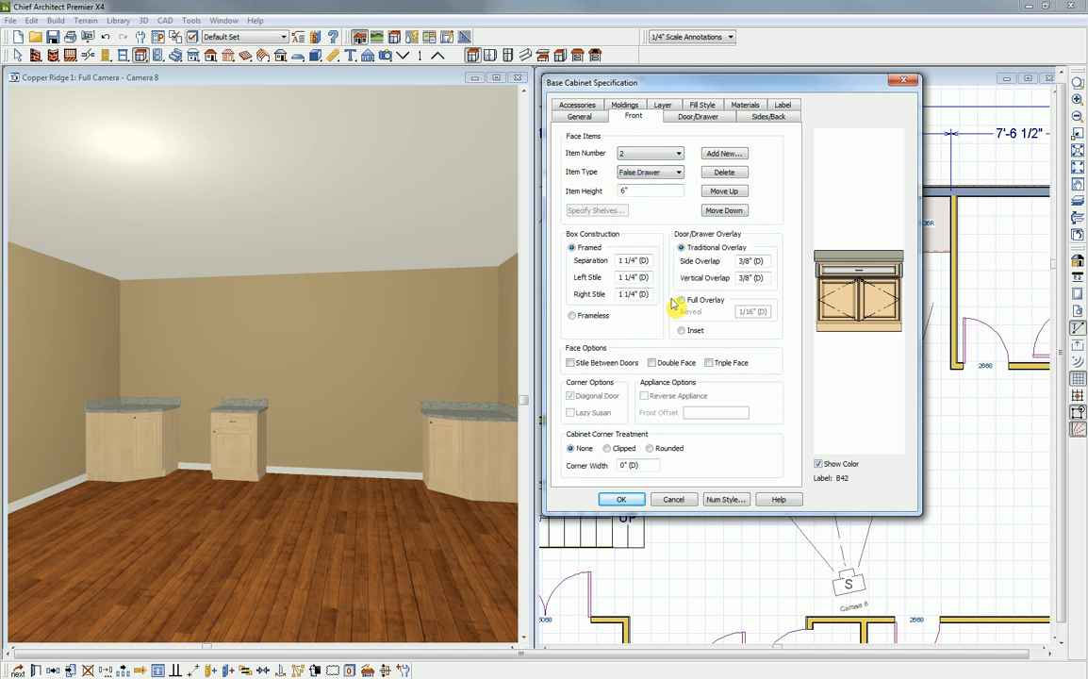
click(621, 502)
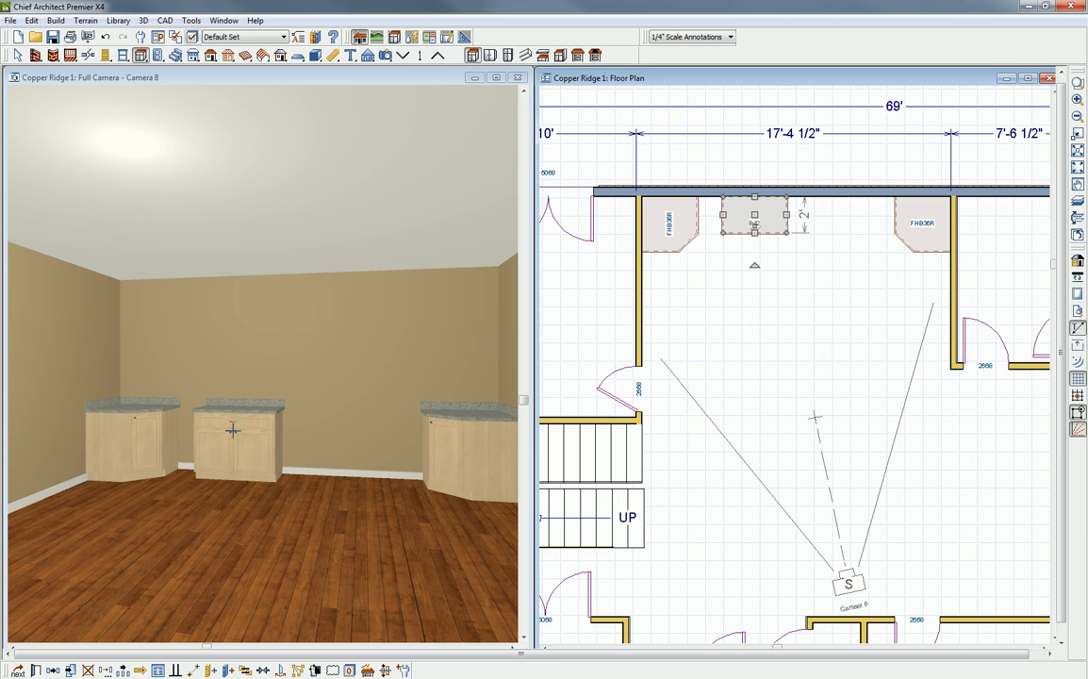
- Center the 42" base cabinet on the rear wall using the room's centerline
click(267, 669)
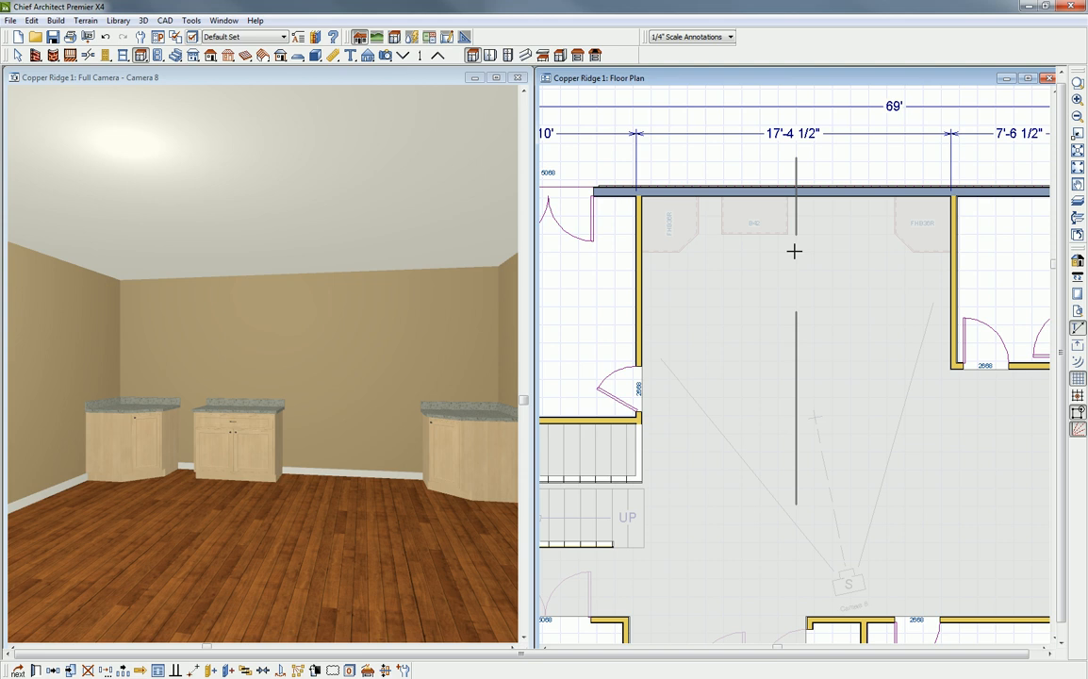
click(794, 251)
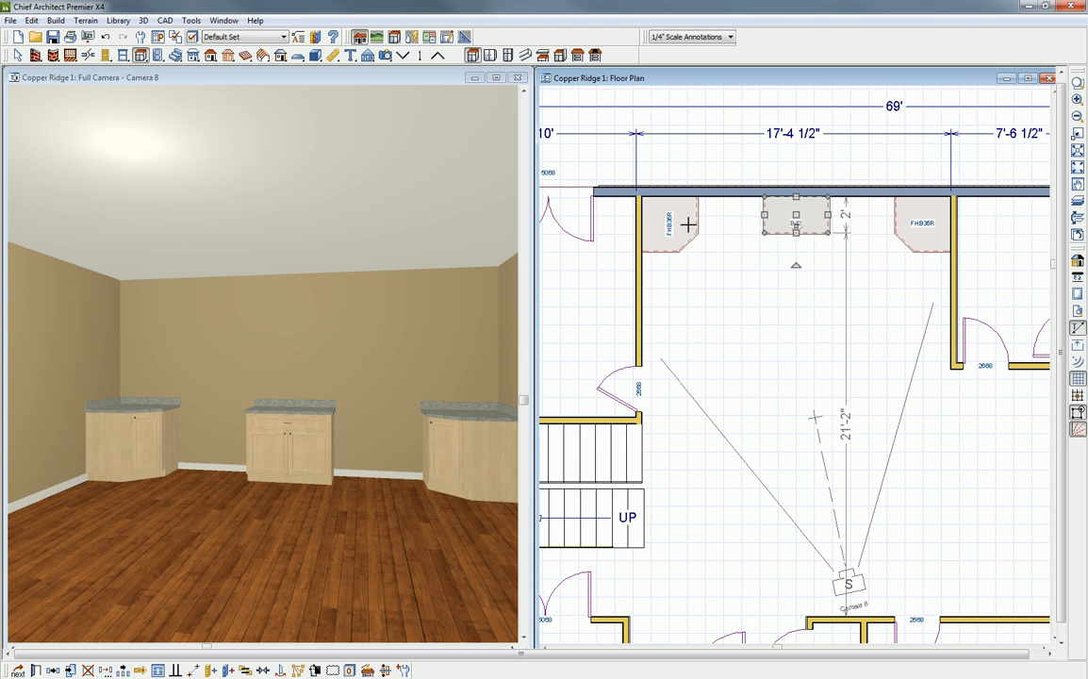
key(Escape)
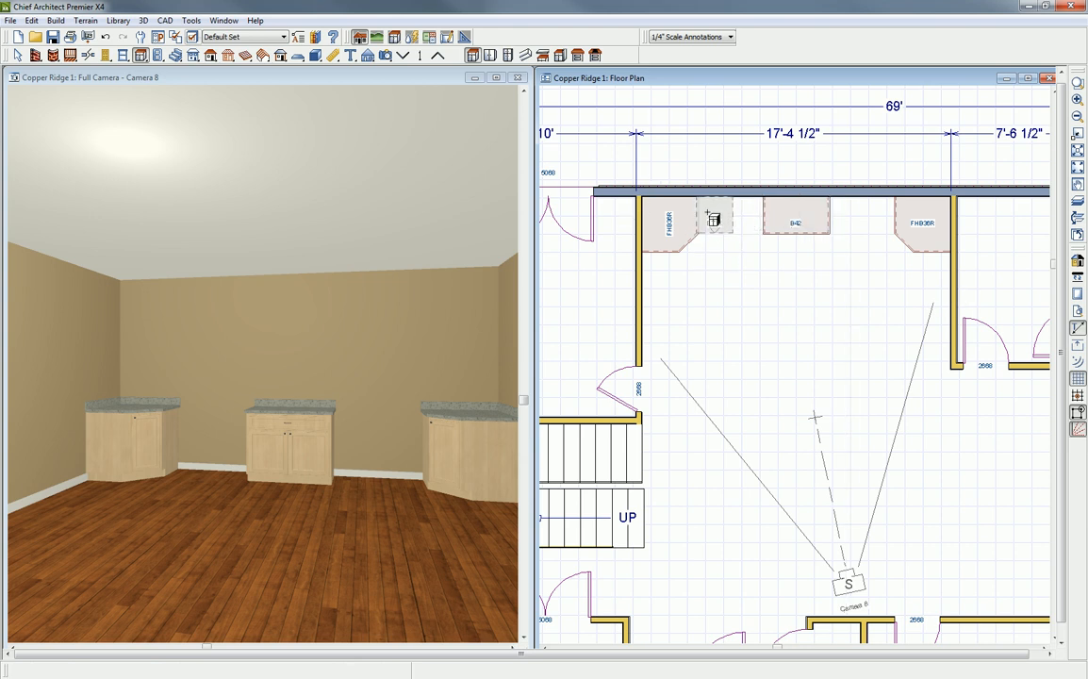
- Place a base cabinet against the stair-side corner cabinet on the rear wall and narrow it to 18"
click(714, 219)
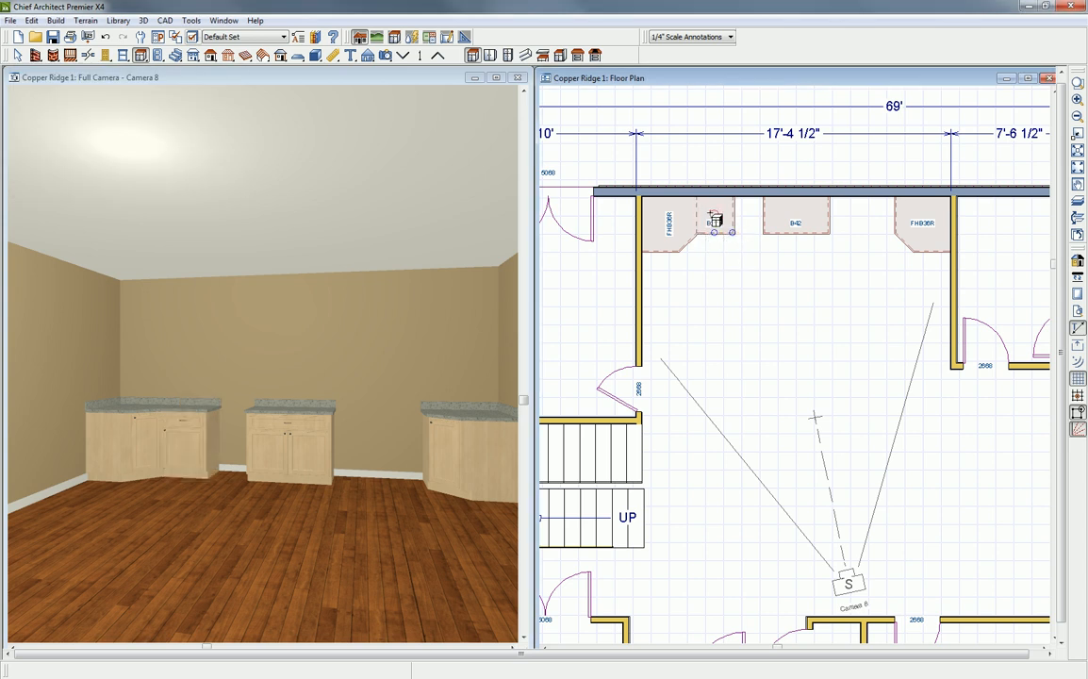
click(718, 215)
drag(733, 215, 725, 215)
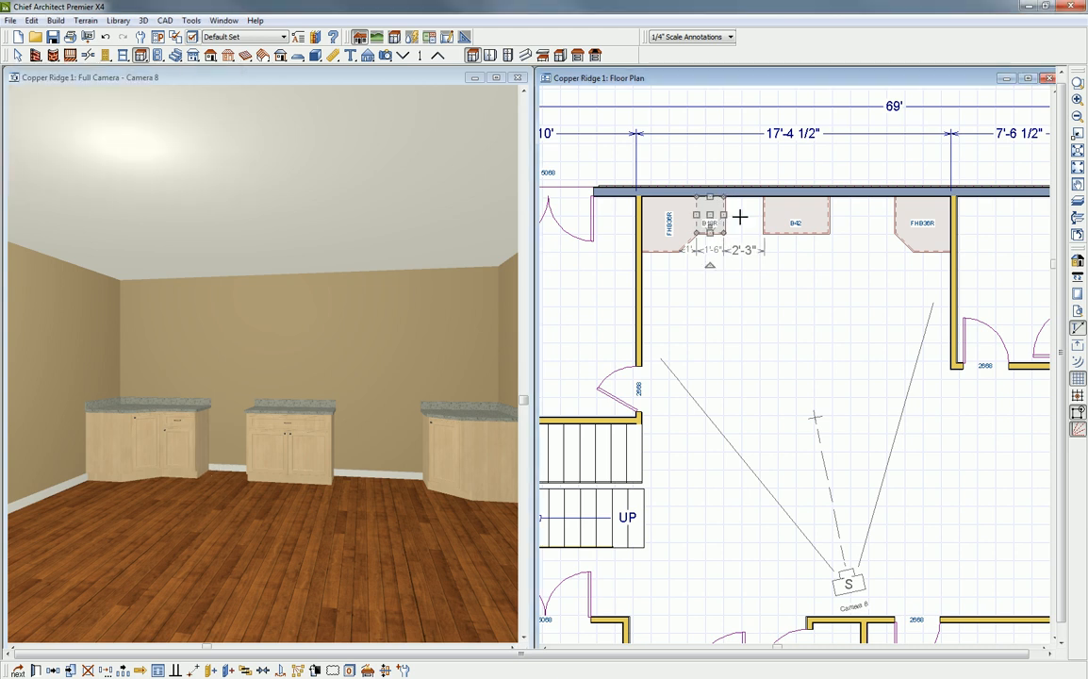
click(740, 217)
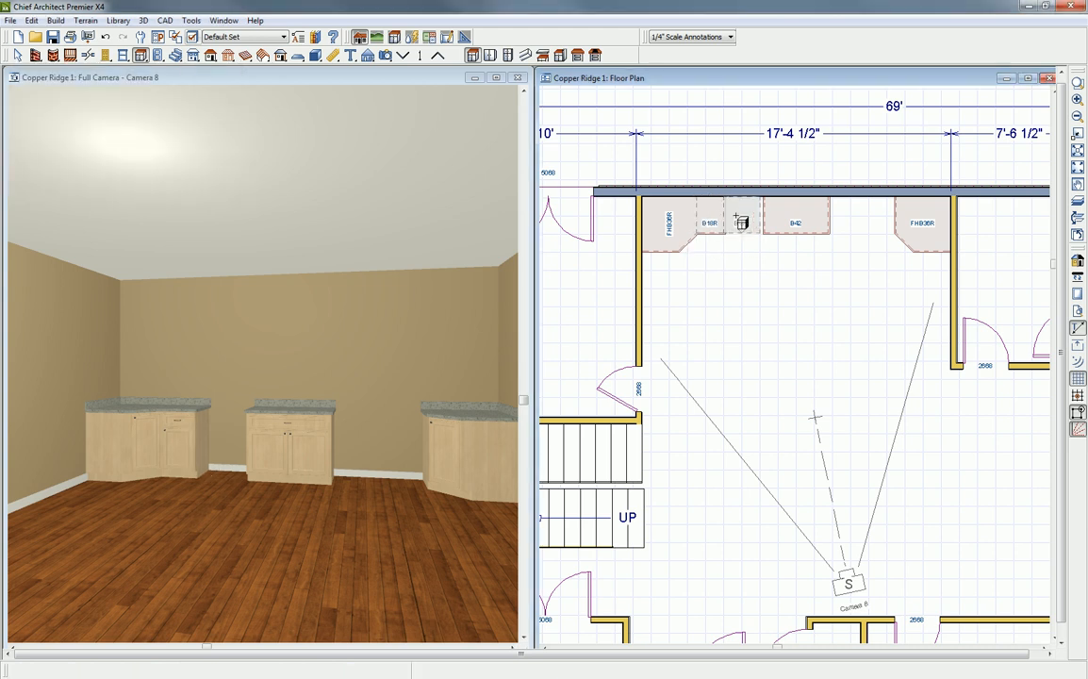
- Place a 24" base cabinet beside the 18" cabinet and check the gap left before the 42" cabinet
click(740, 223)
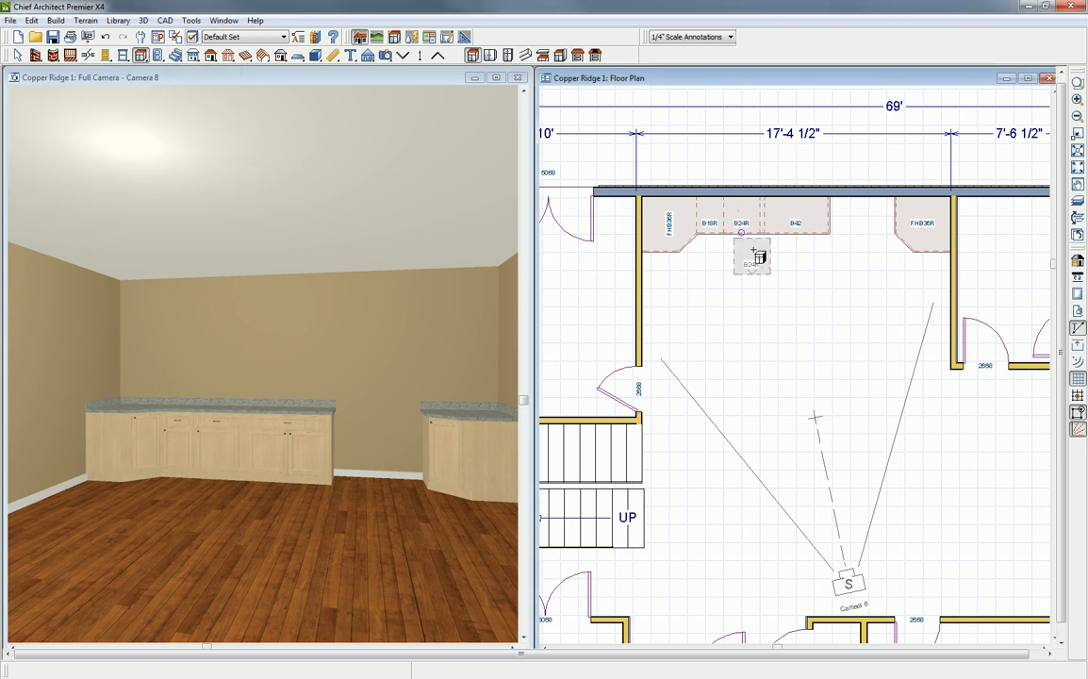
scroll(760, 232, up, 3)
scroll(764, 229, up, 1)
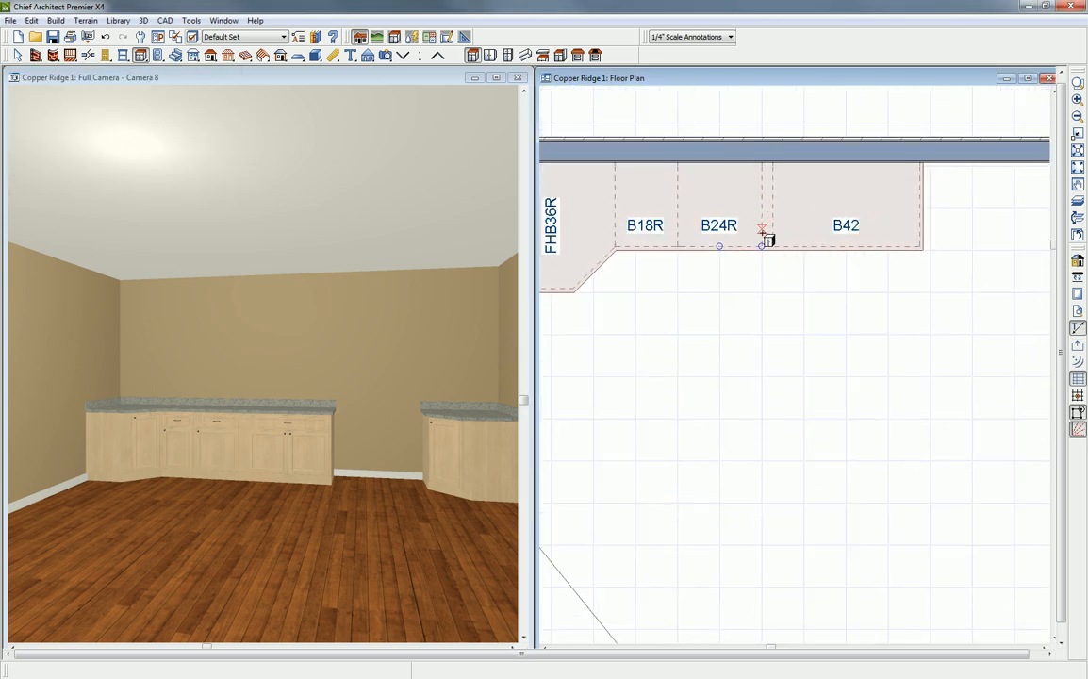
click(765, 233)
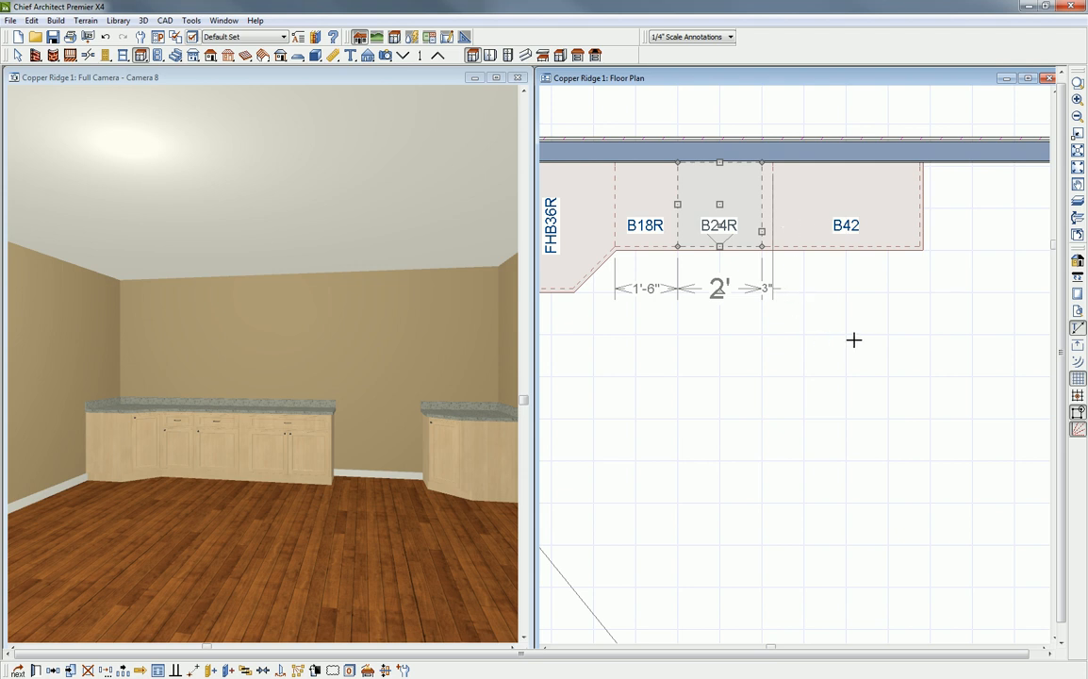
scroll(853, 340, down, 1)
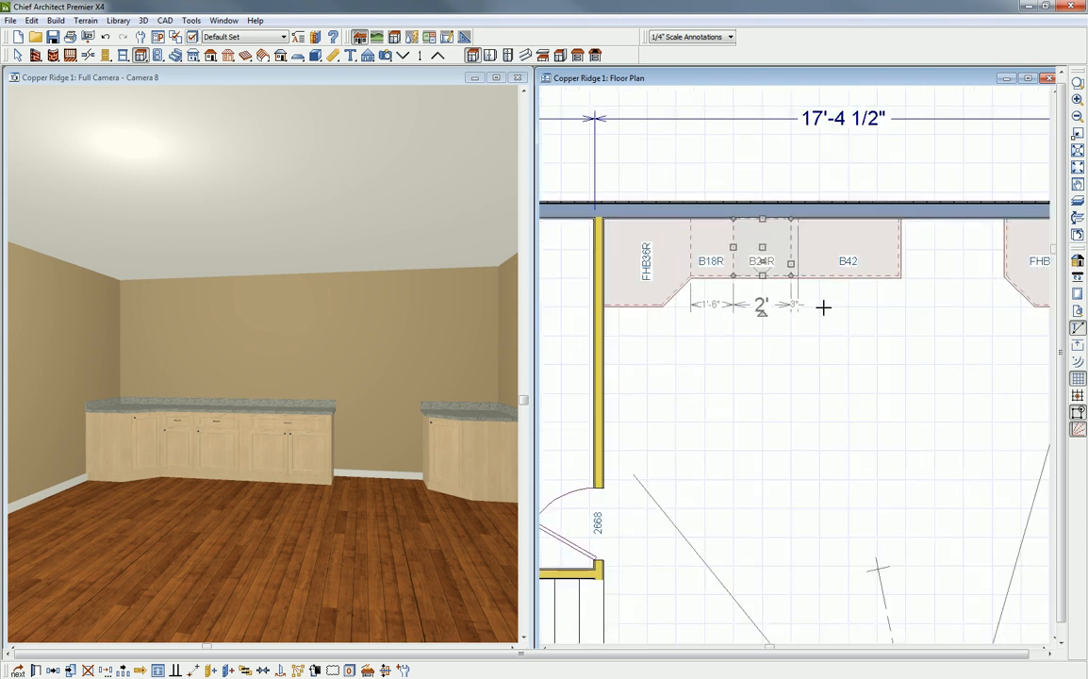
key(space)
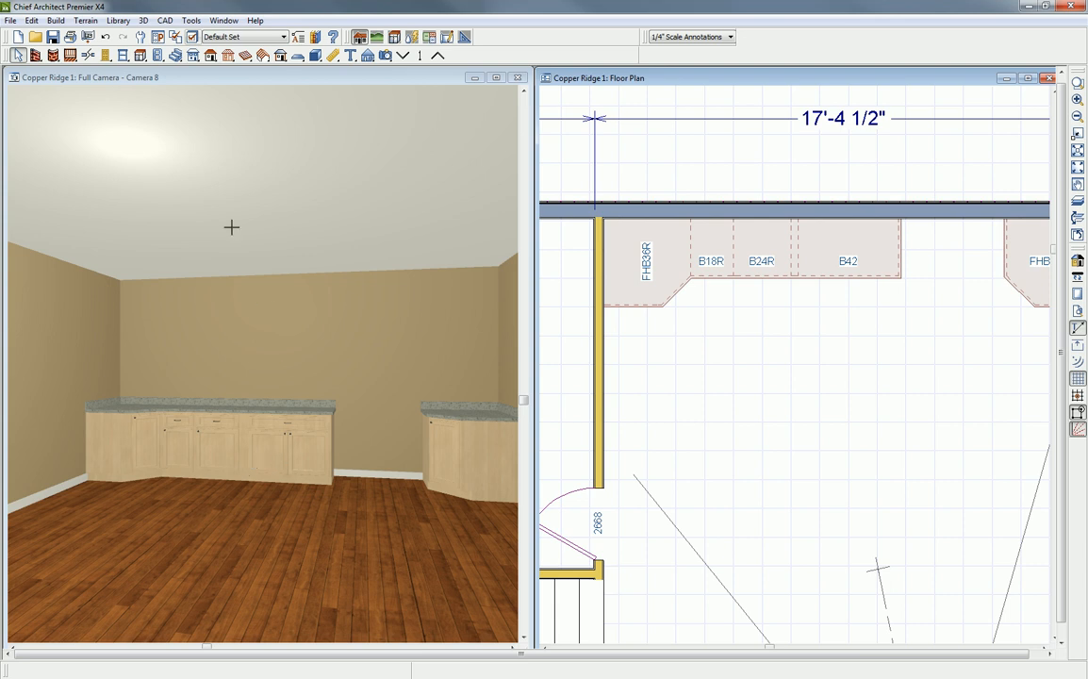
- Try a base cabinet filler in the gap between the 24" and 42" cabinets
click(135, 82)
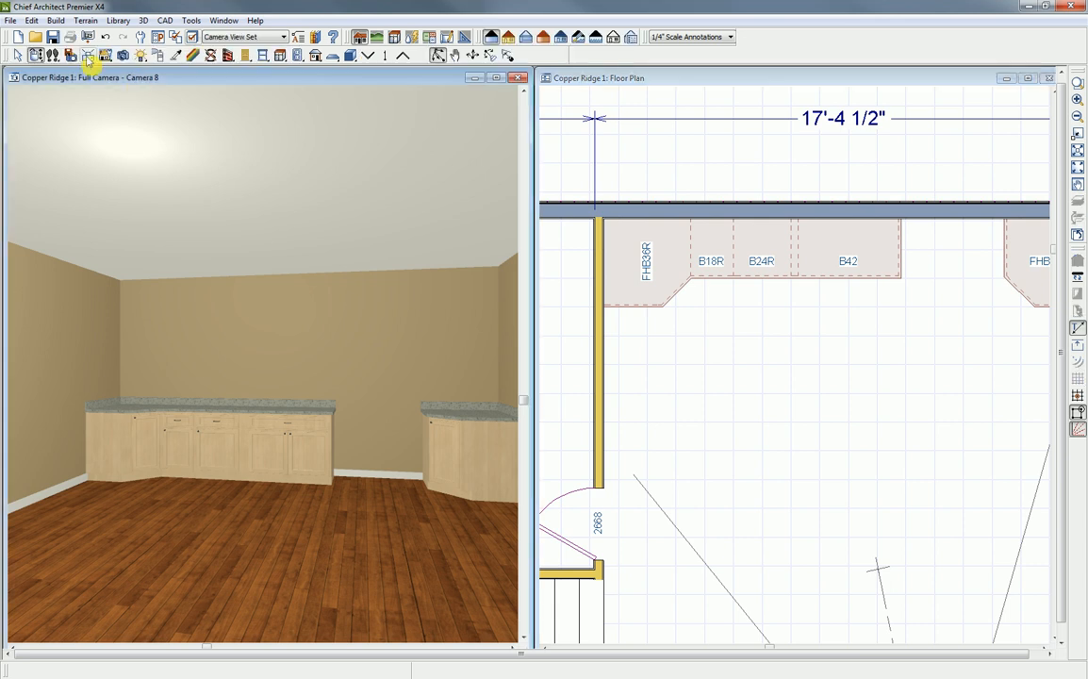
click(55, 21)
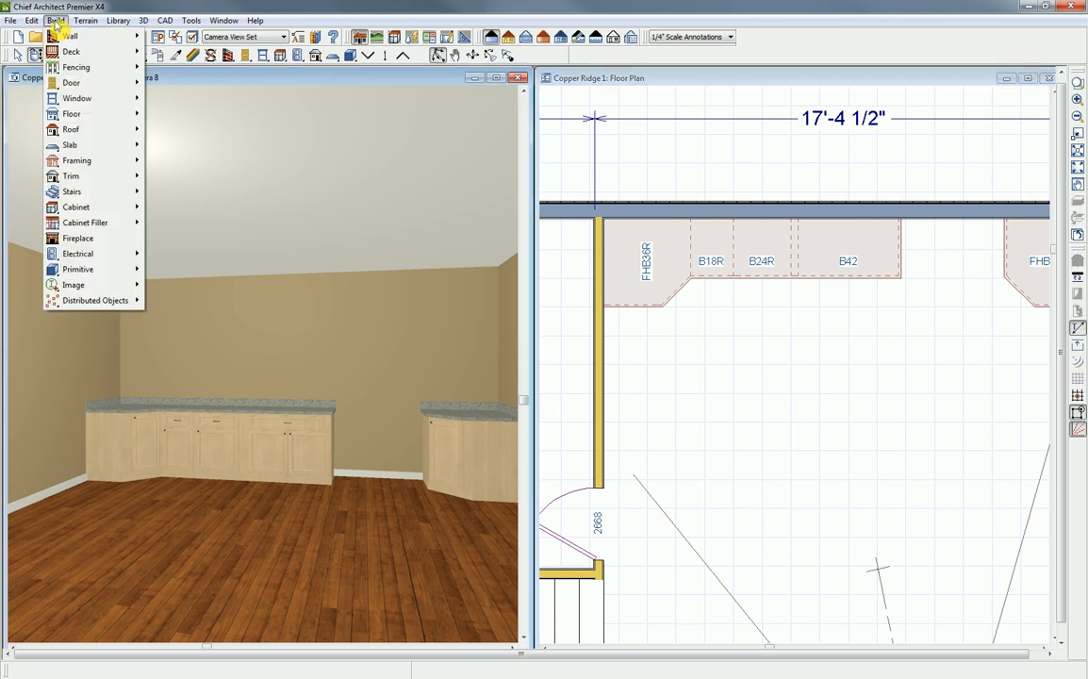
mouse_move(86, 224)
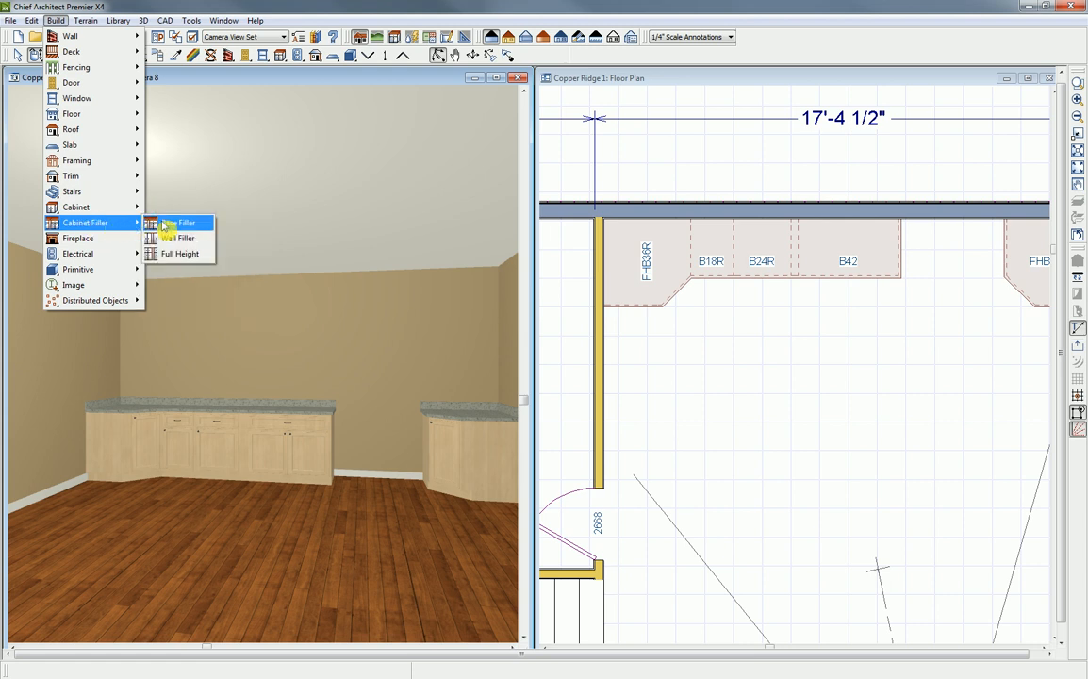
click(178, 223)
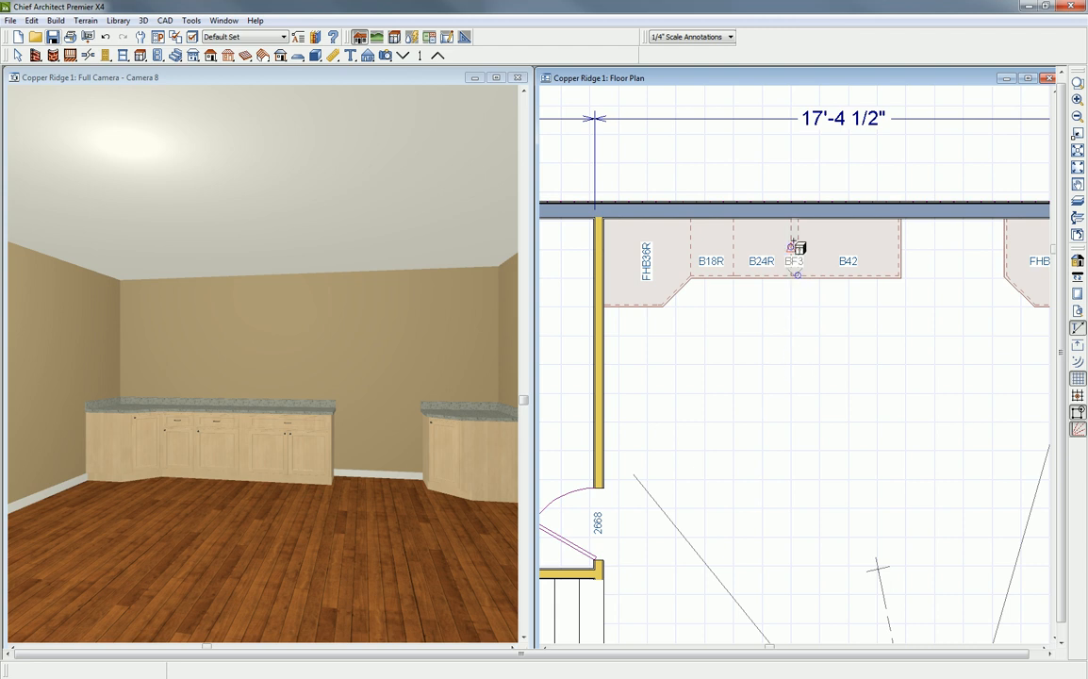
click(797, 247)
click(794, 253)
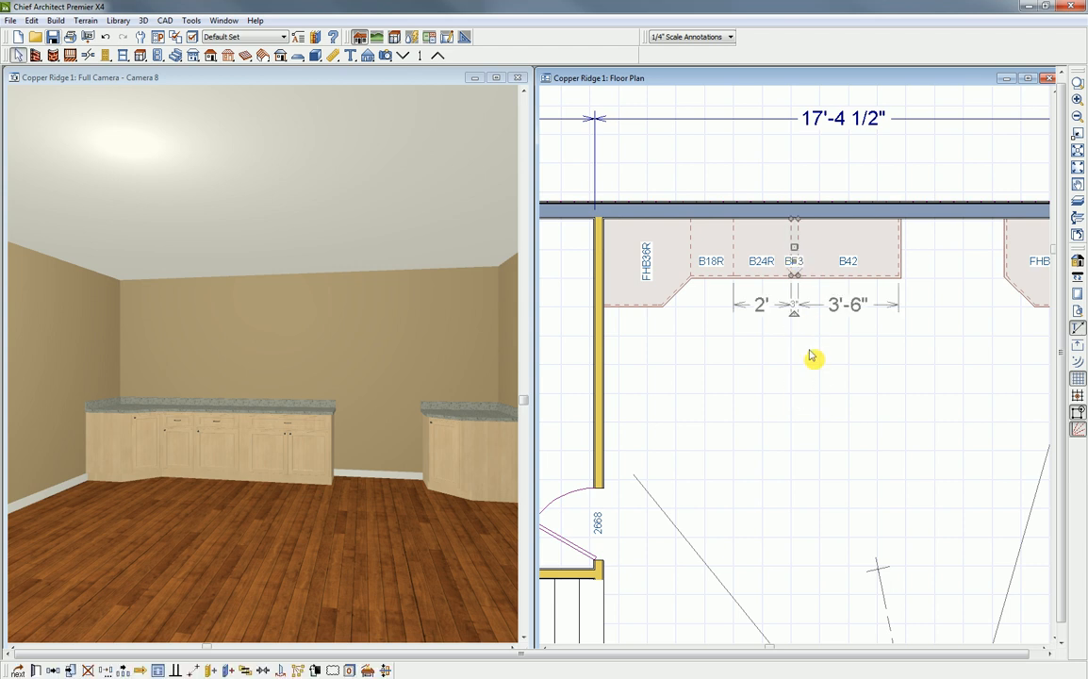
- Close the gap by moving the 24" cabinet against the 42" cabinet and widening the 18" cabinet to 21"
click(763, 262)
drag(763, 247, 741, 247)
click(719, 261)
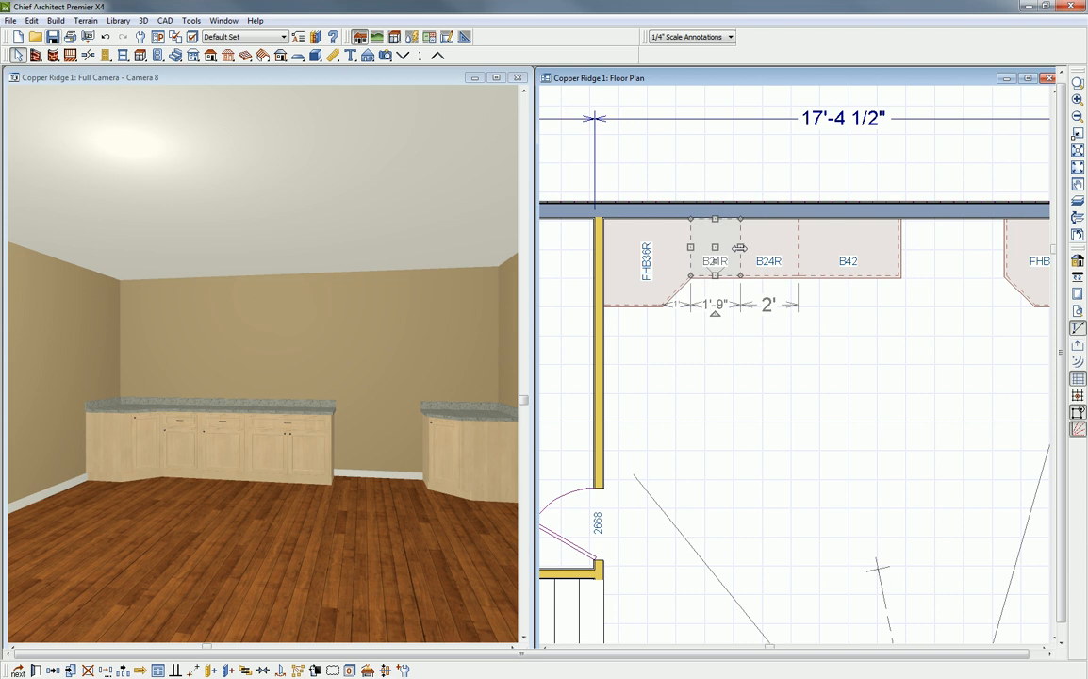
scroll(729, 276, up, 2)
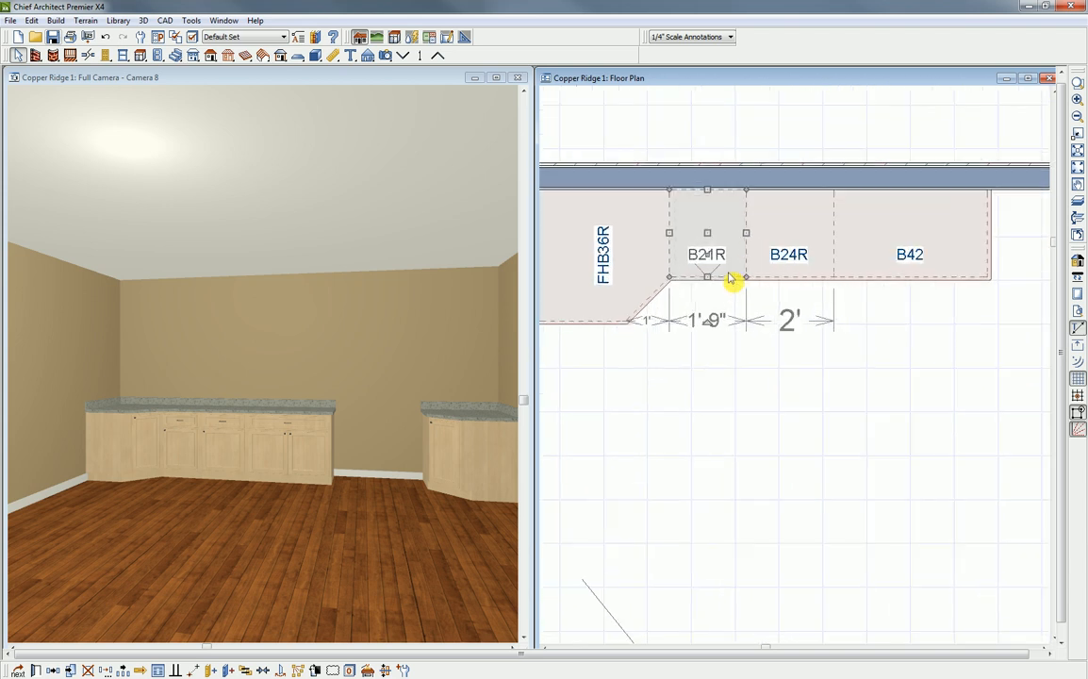
scroll(729, 276, down, 2)
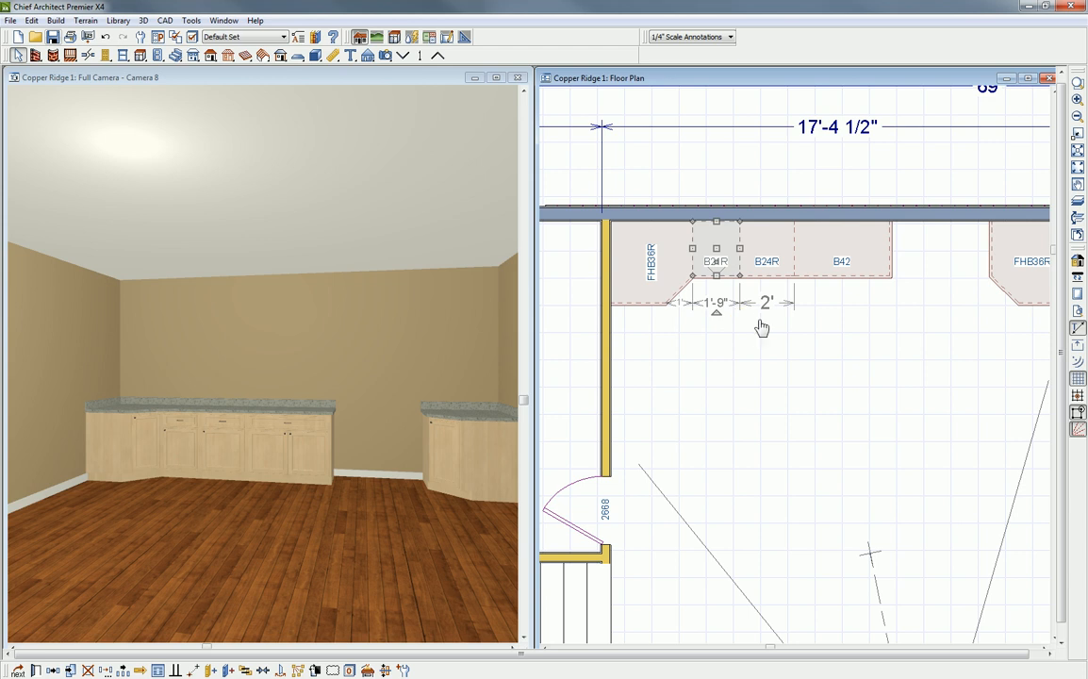
- Fill the rear wall between the 42" cabinet and the far corner cabinet with a 24" and a 21" base cabinet
middle_drag(870, 364, 773, 359)
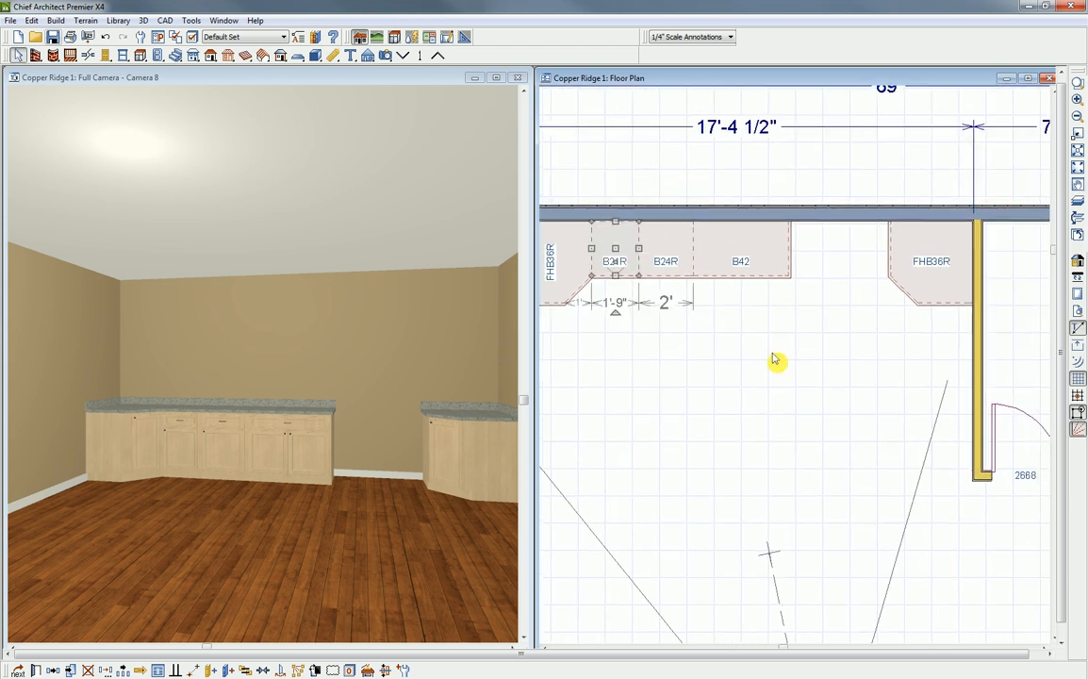
click(774, 333)
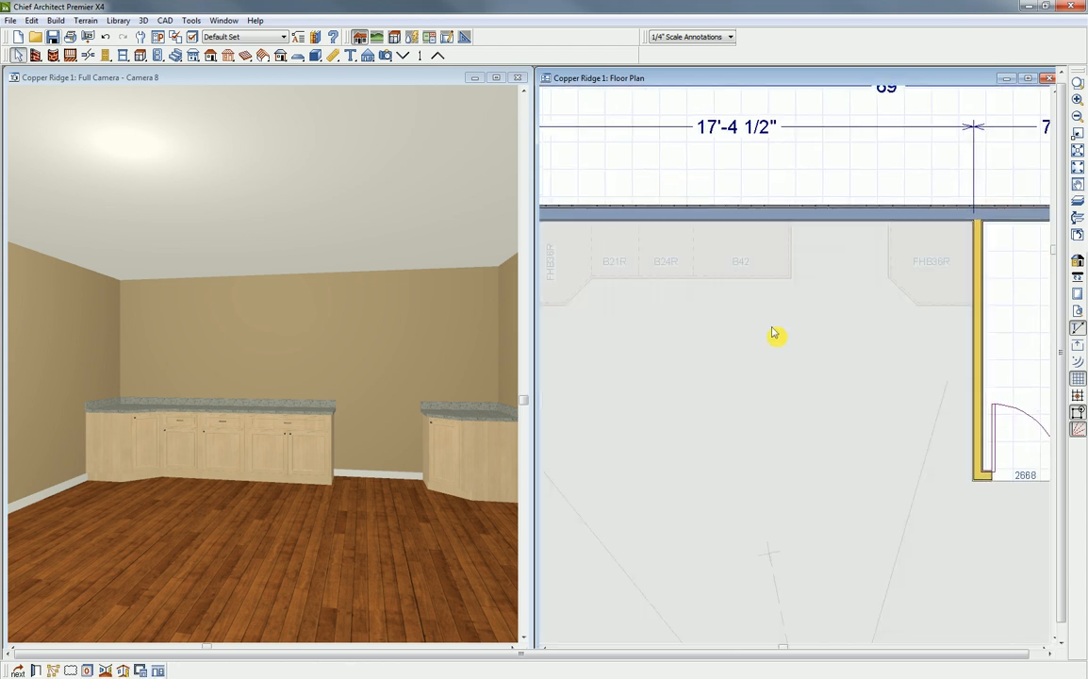
click(646, 213)
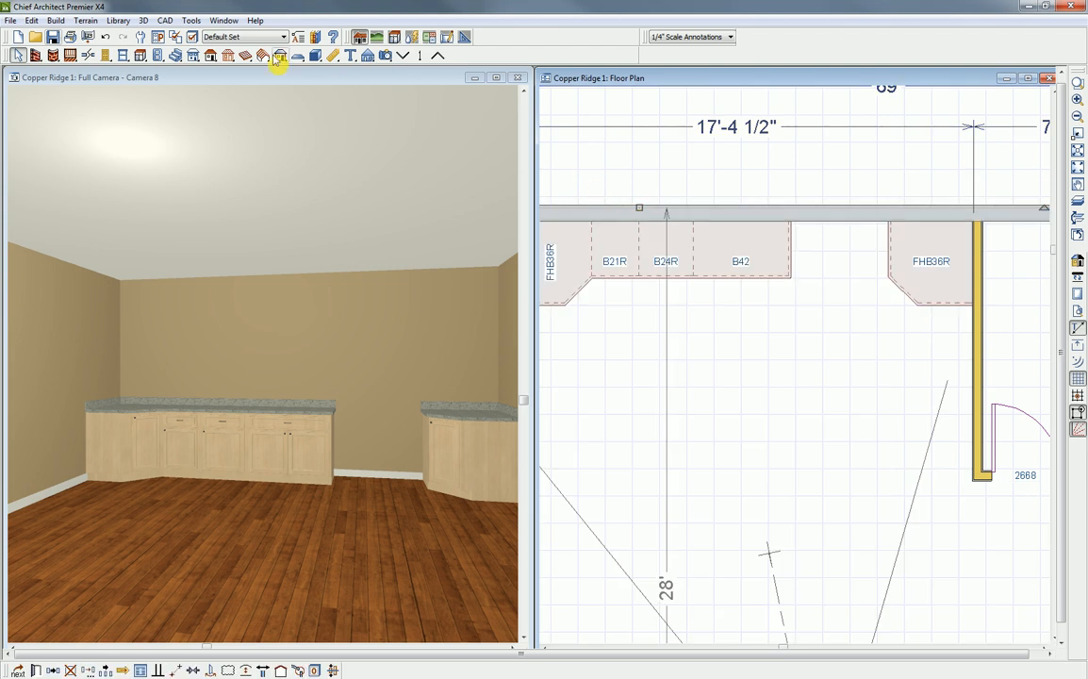
click(141, 54)
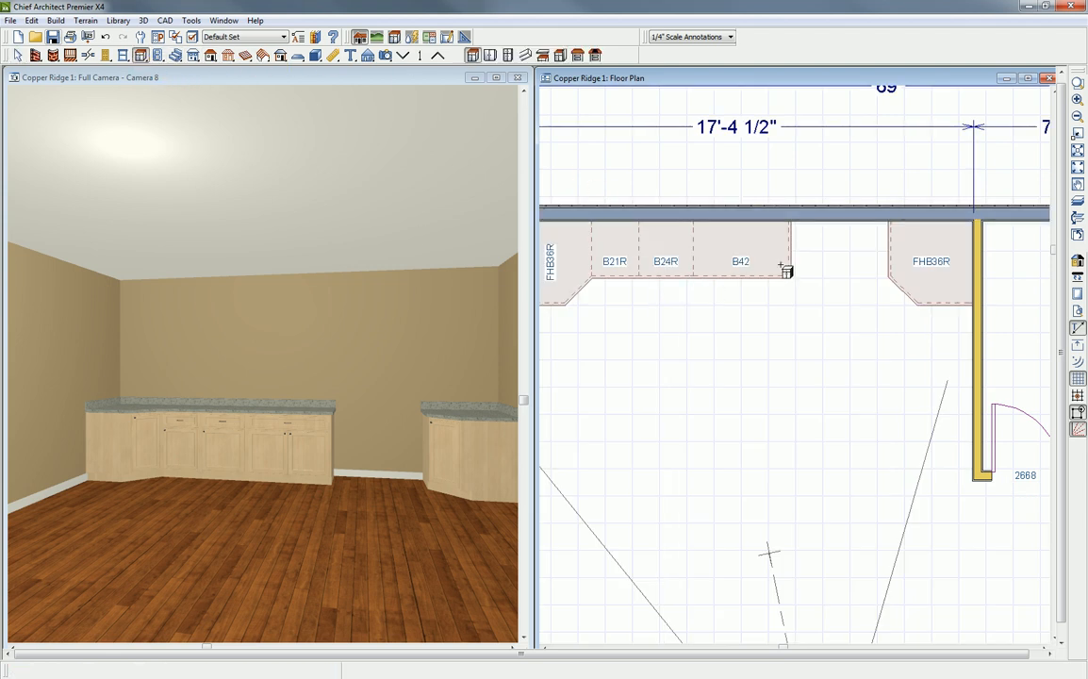
click(811, 250)
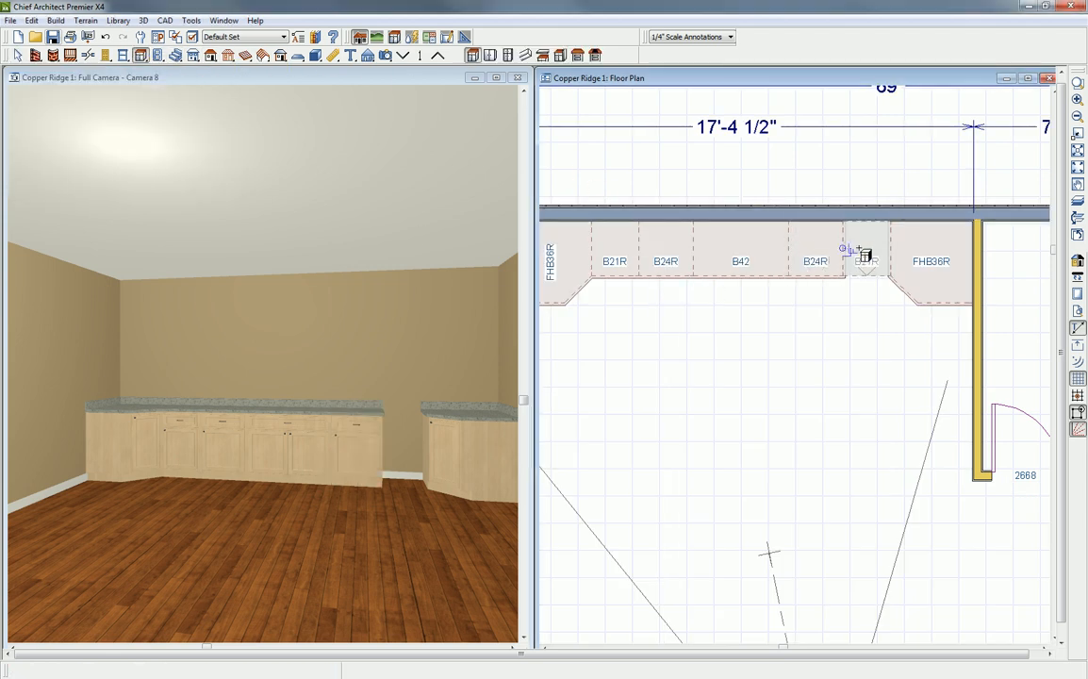
click(864, 253)
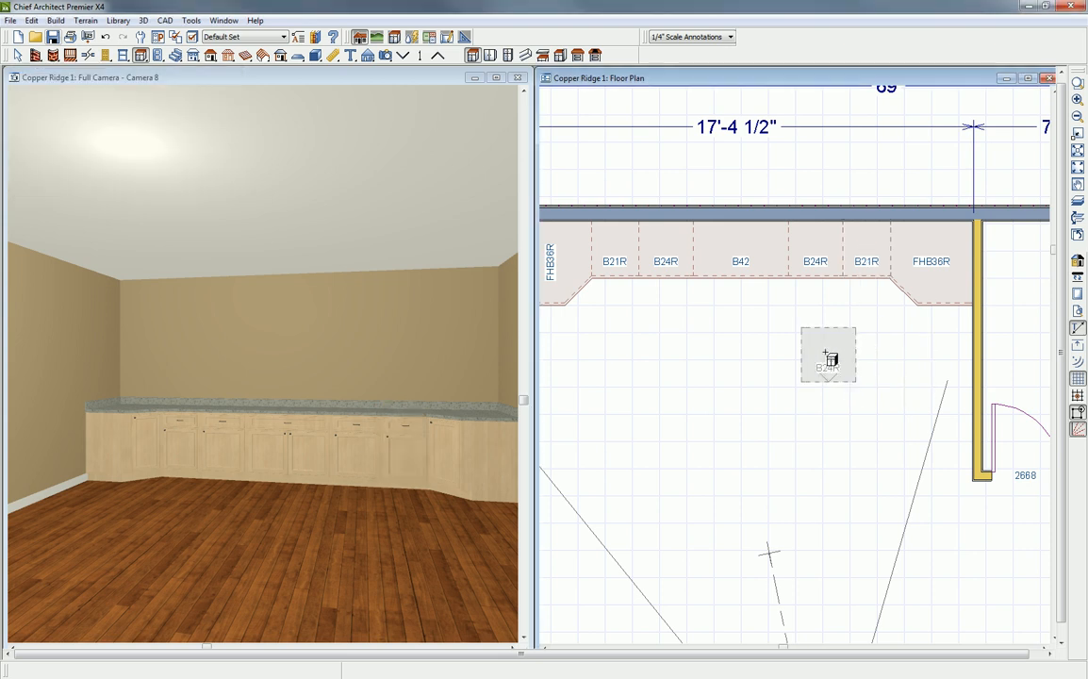
- Place a base cabinet on the left wall against the corner cabinet and narrow it to 9"
scroll(837, 360, down, 2)
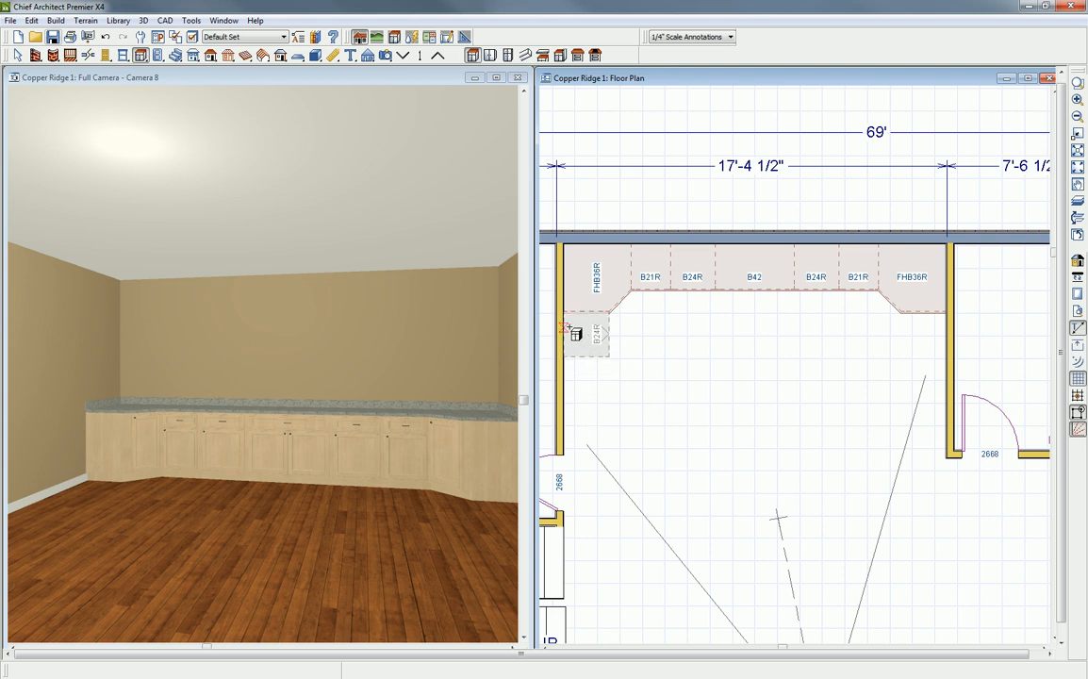
click(576, 333)
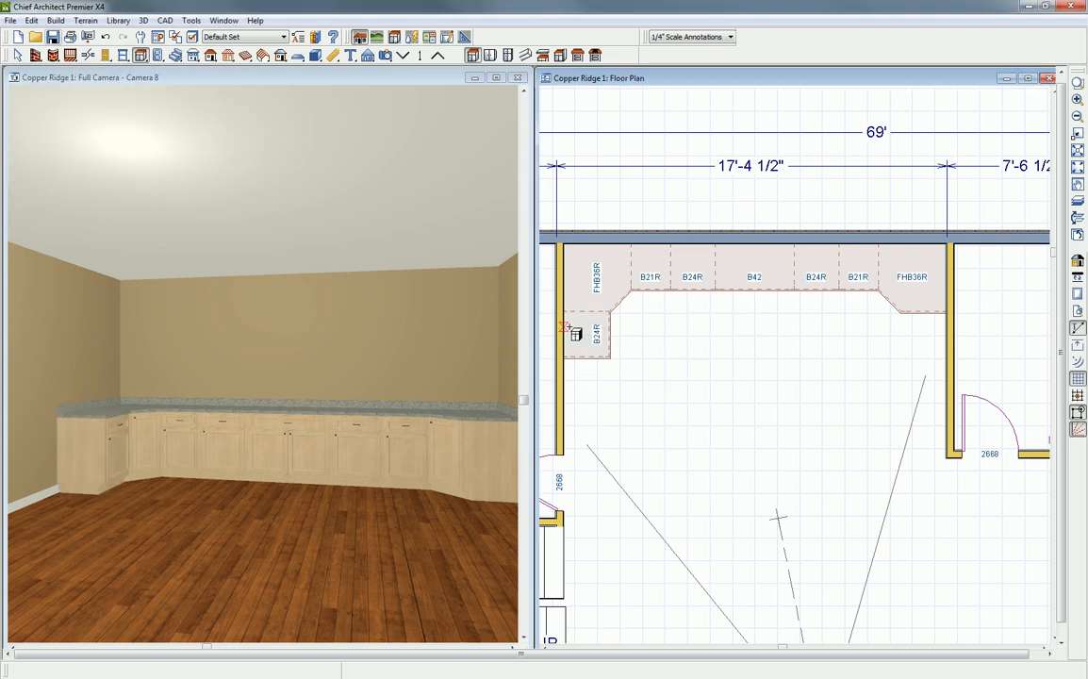
click(582, 337)
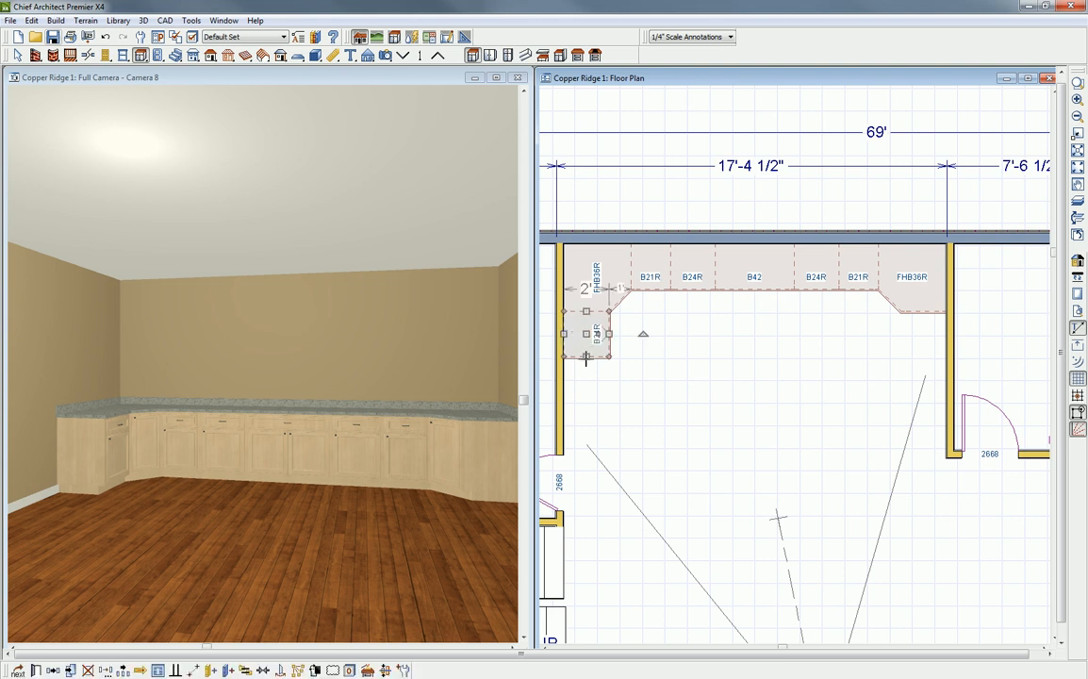
click(586, 359)
click(585, 341)
drag(586, 357, 583, 324)
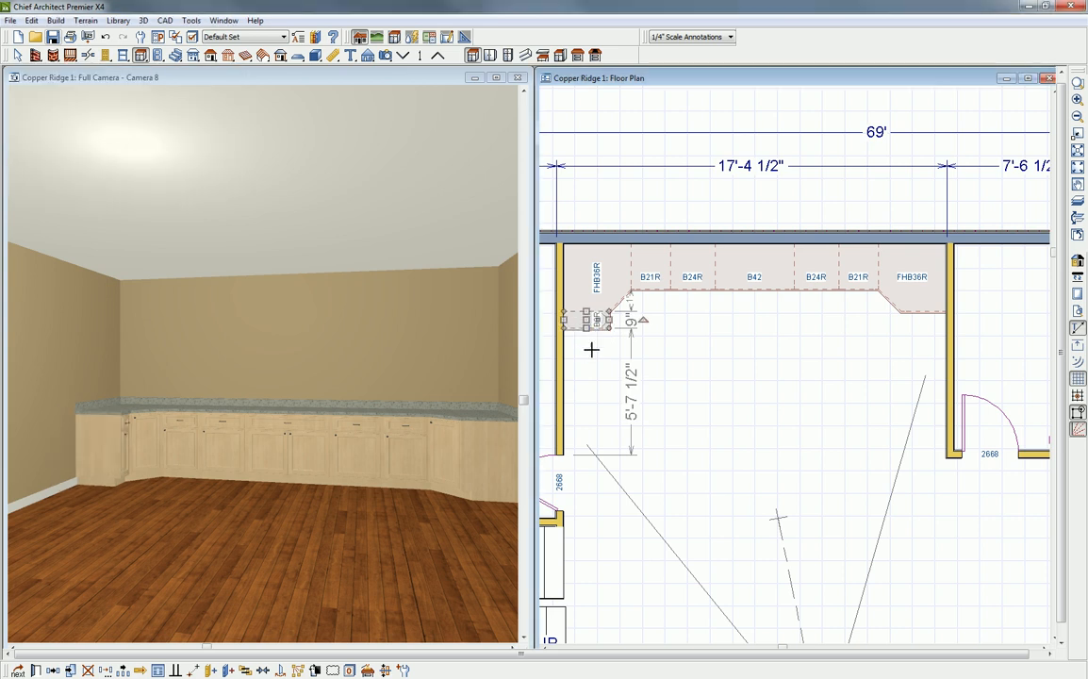
key(Escape)
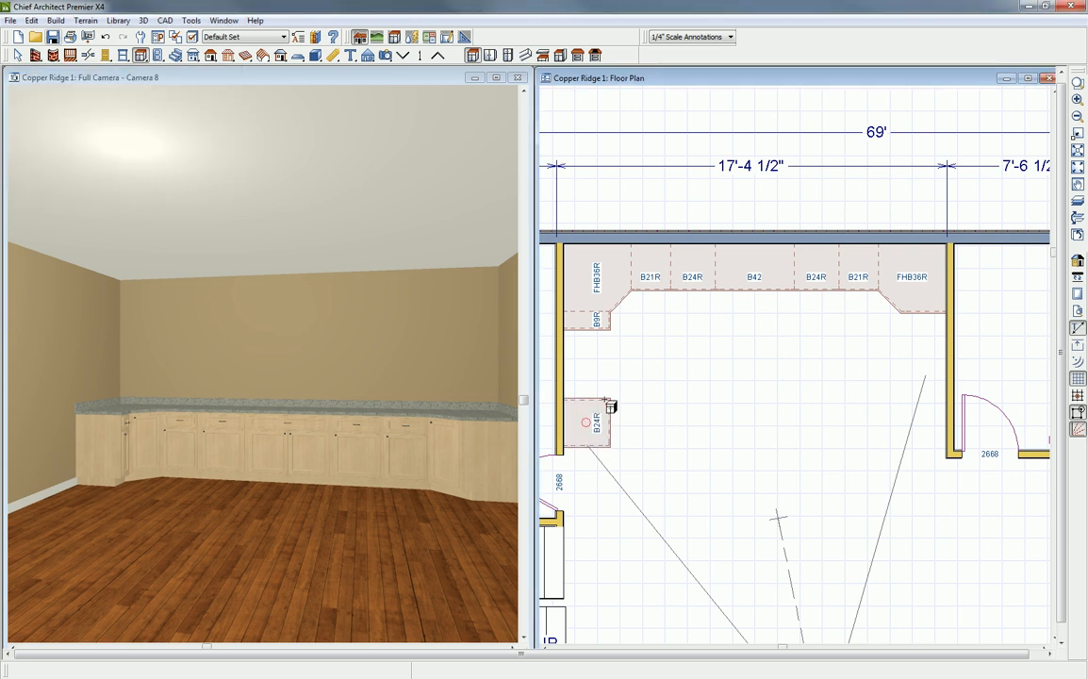
- Place a 24" base cabinet farther along the left wall, leaving a 36.25" gap from the 9" cabinet
click(588, 424)
click(601, 415)
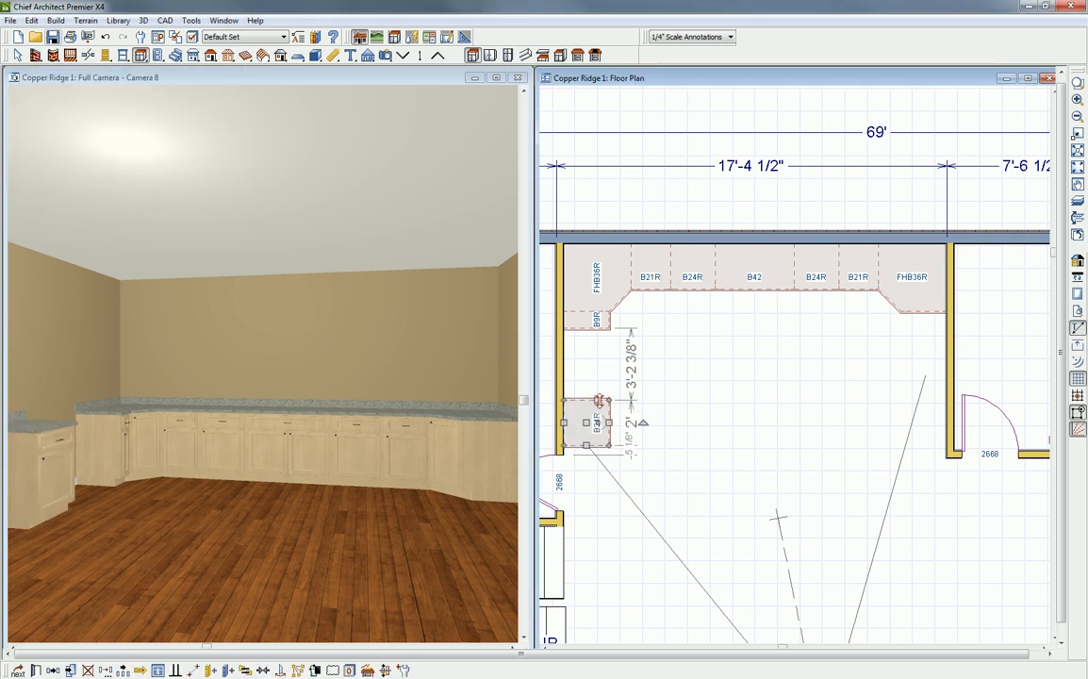
click(633, 375)
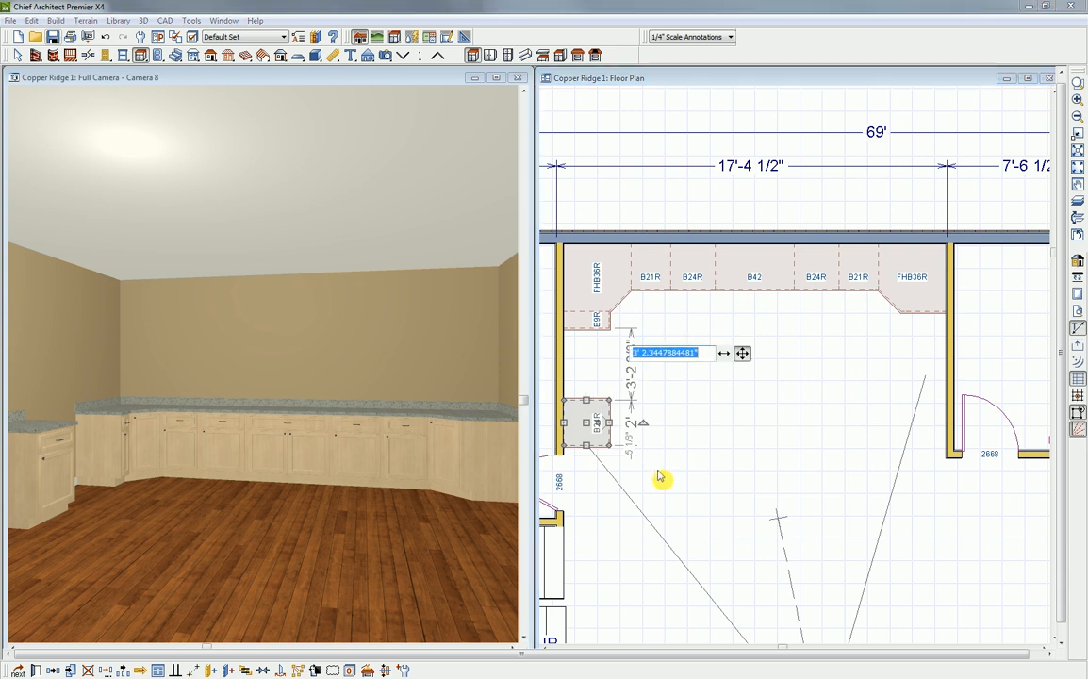
text(36.25)
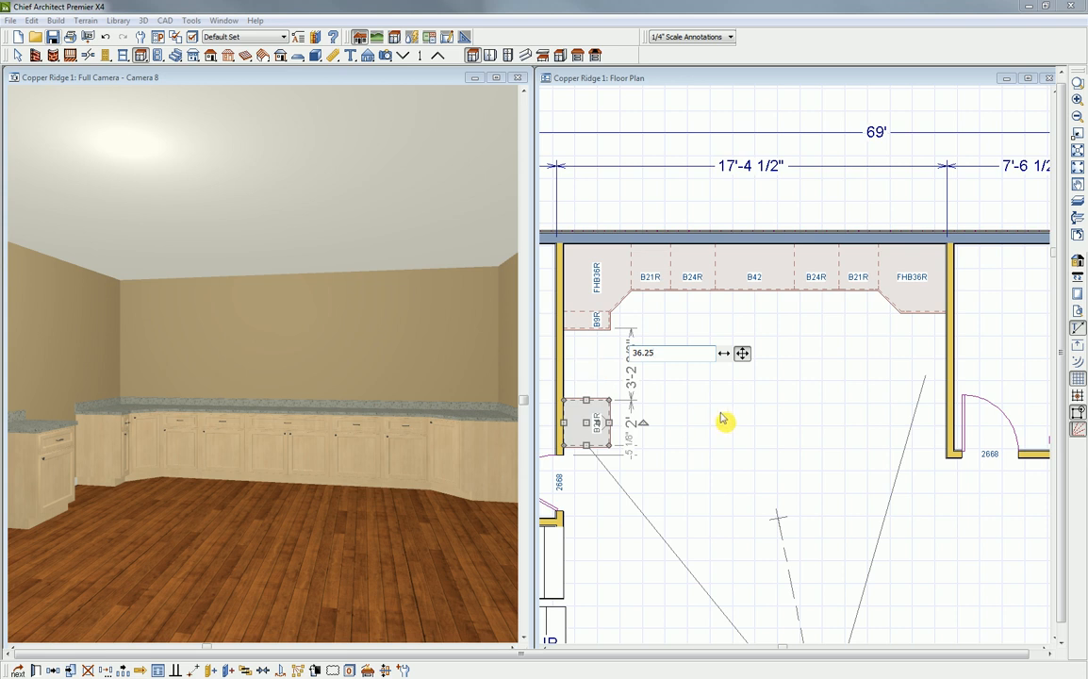
key(Return)
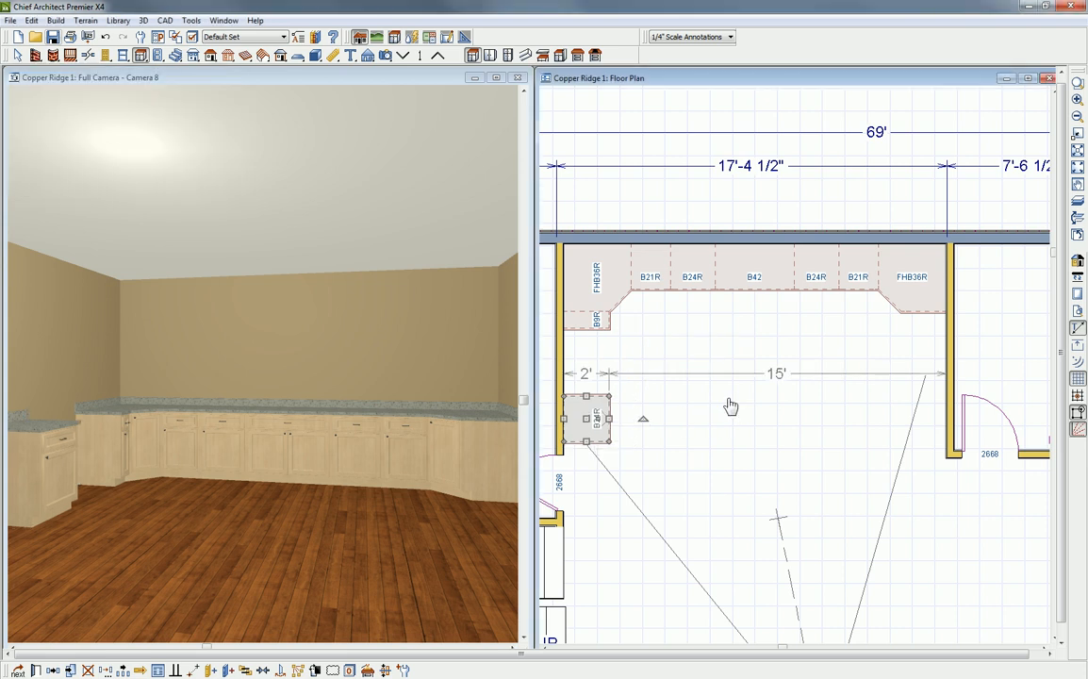
click(605, 411)
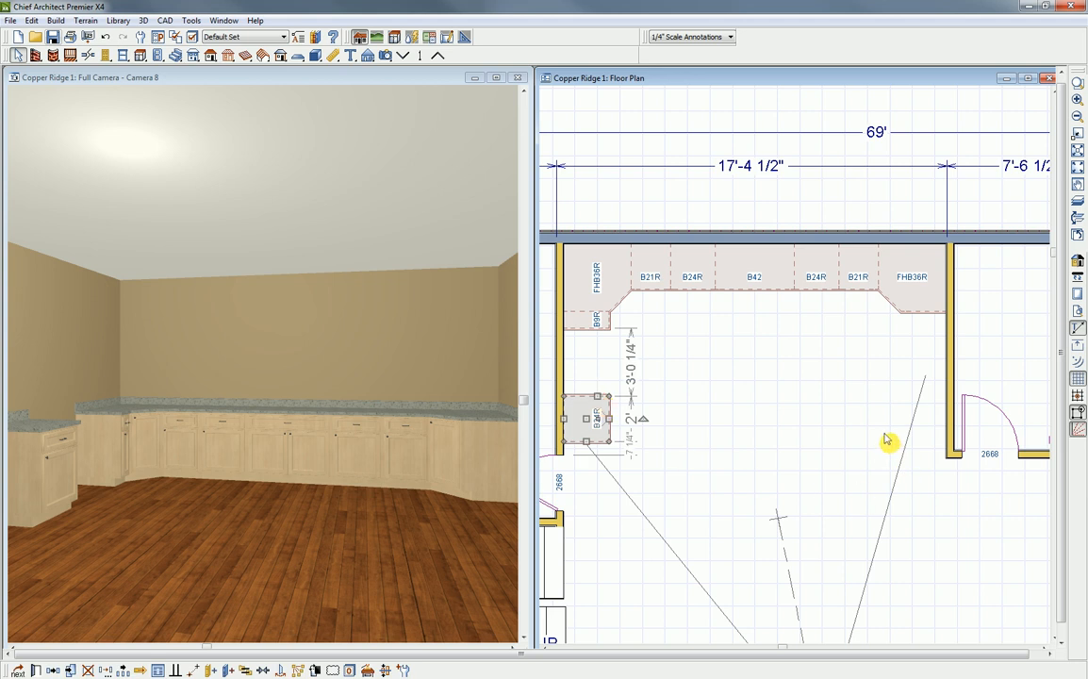
- Place a base cabinet on the right wall against the corner cabinet and narrow it to 9"
click(717, 345)
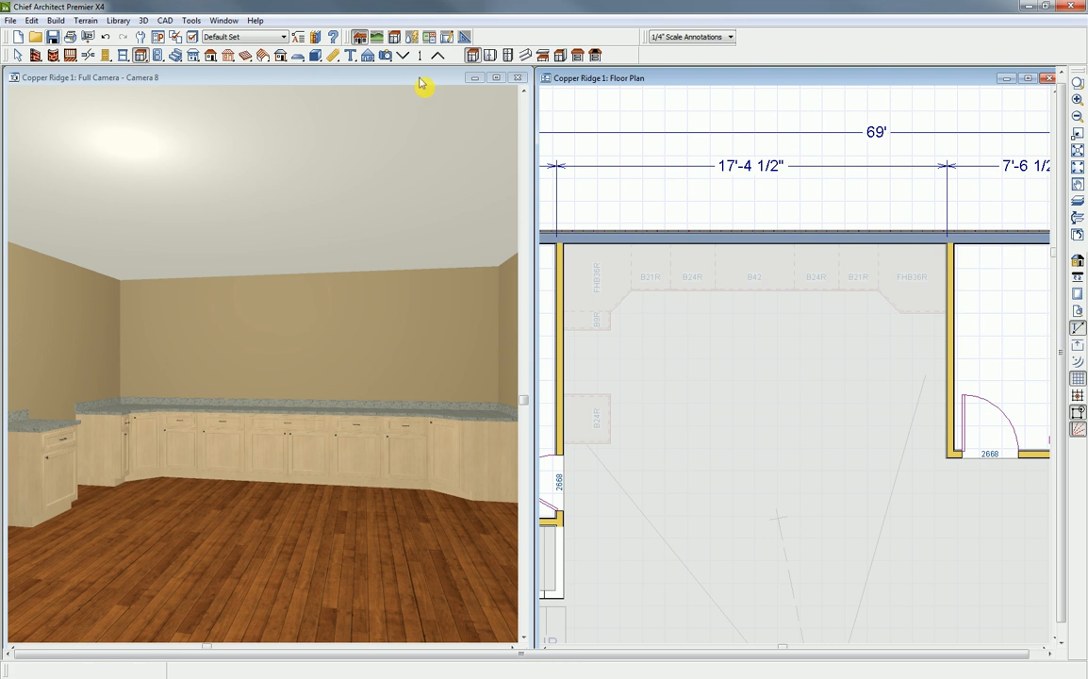
click(744, 279)
drag(744, 278, 925, 330)
click(925, 334)
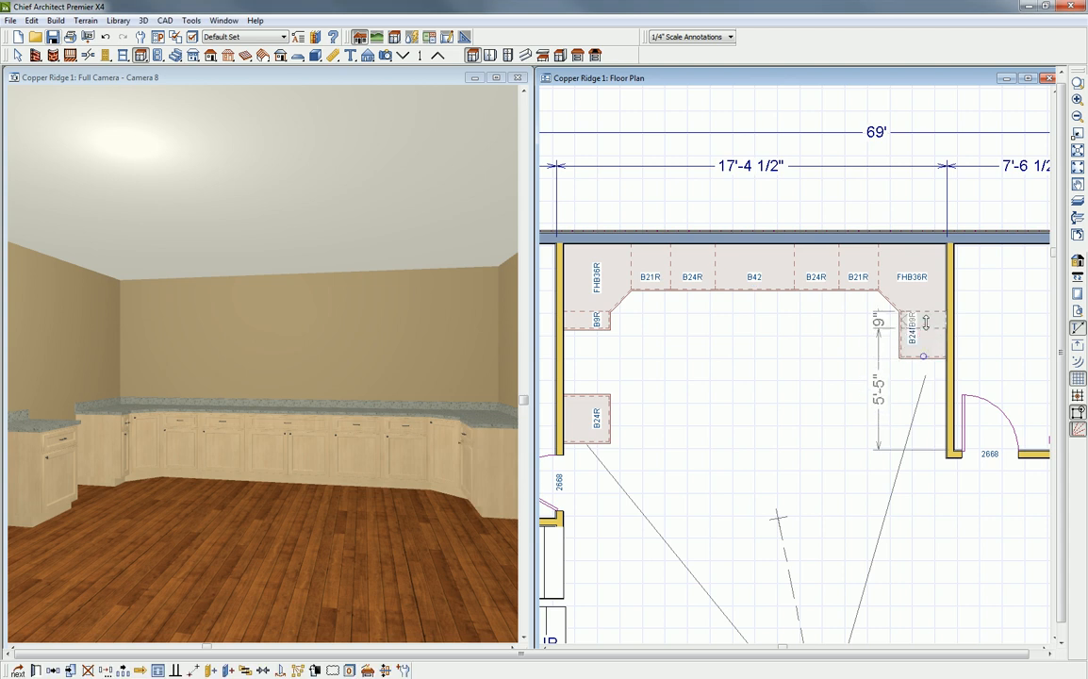
click(932, 407)
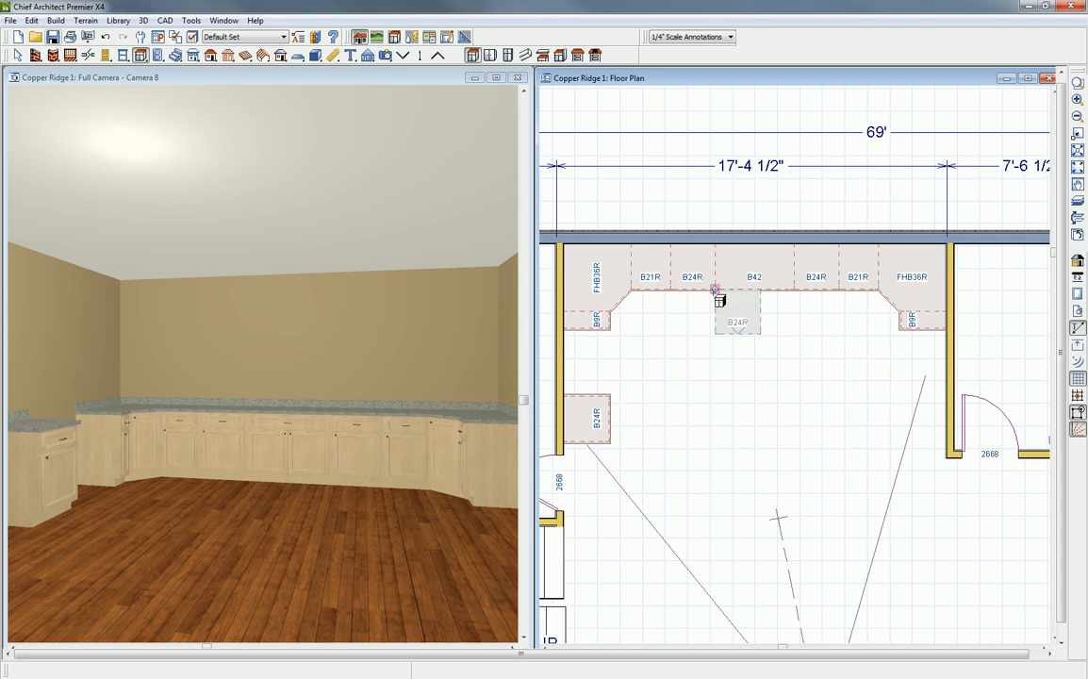
- Place a full-height cabinet near the open end of the right wall, widen it to 30", and move it to the wall's end
click(510, 55)
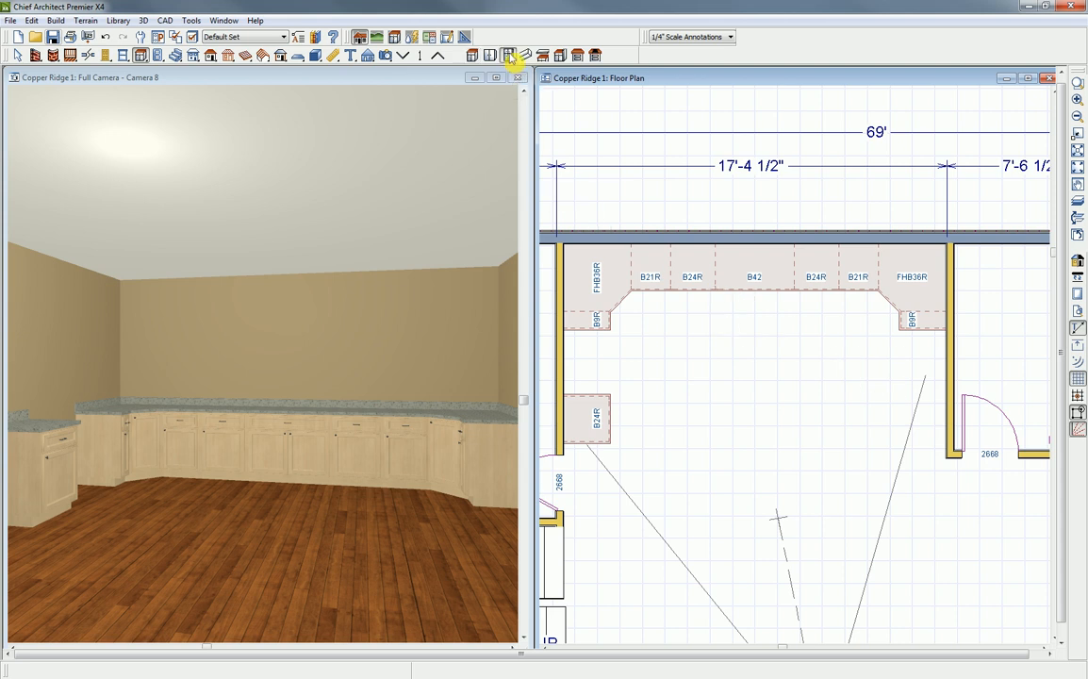
click(930, 430)
click(922, 437)
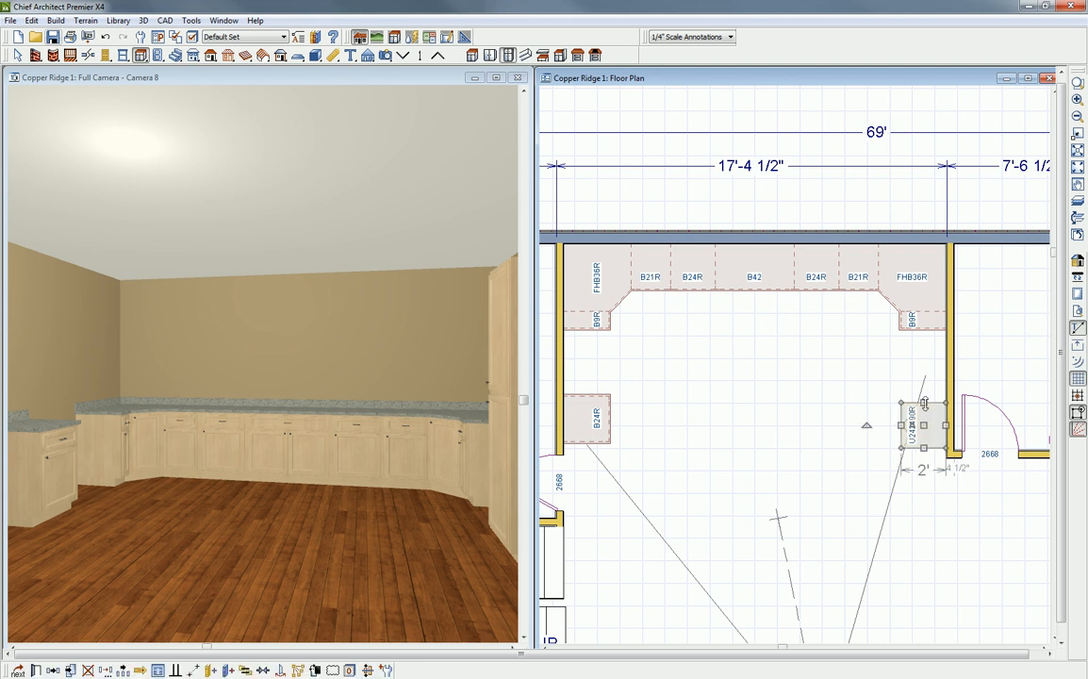
drag(925, 403, 925, 392)
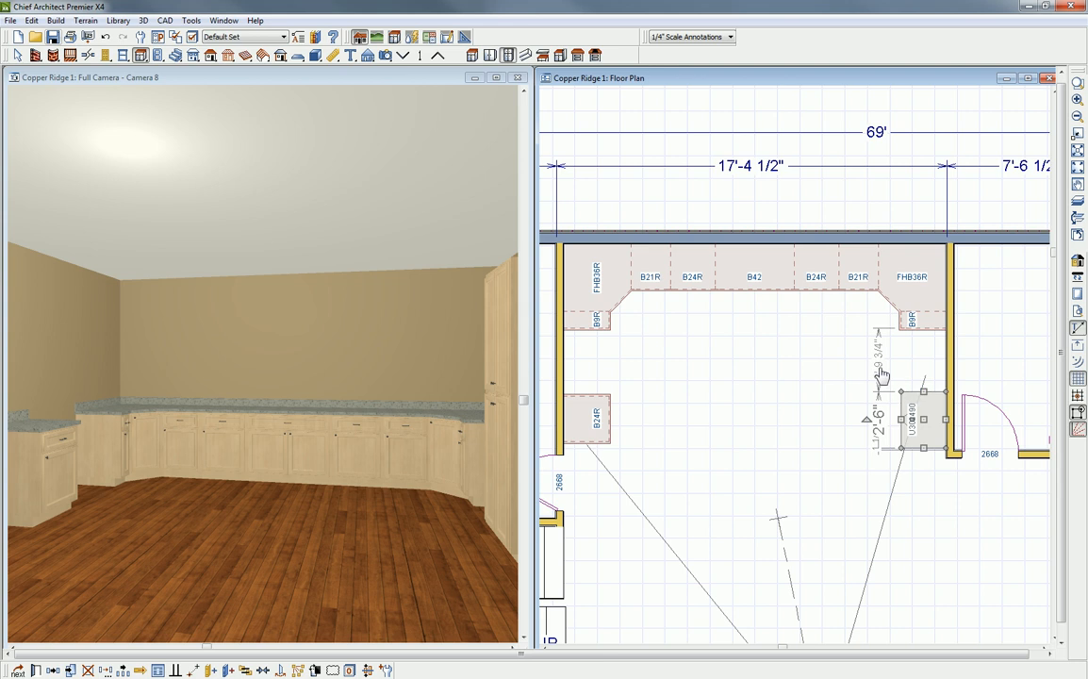
drag(924, 420, 925, 429)
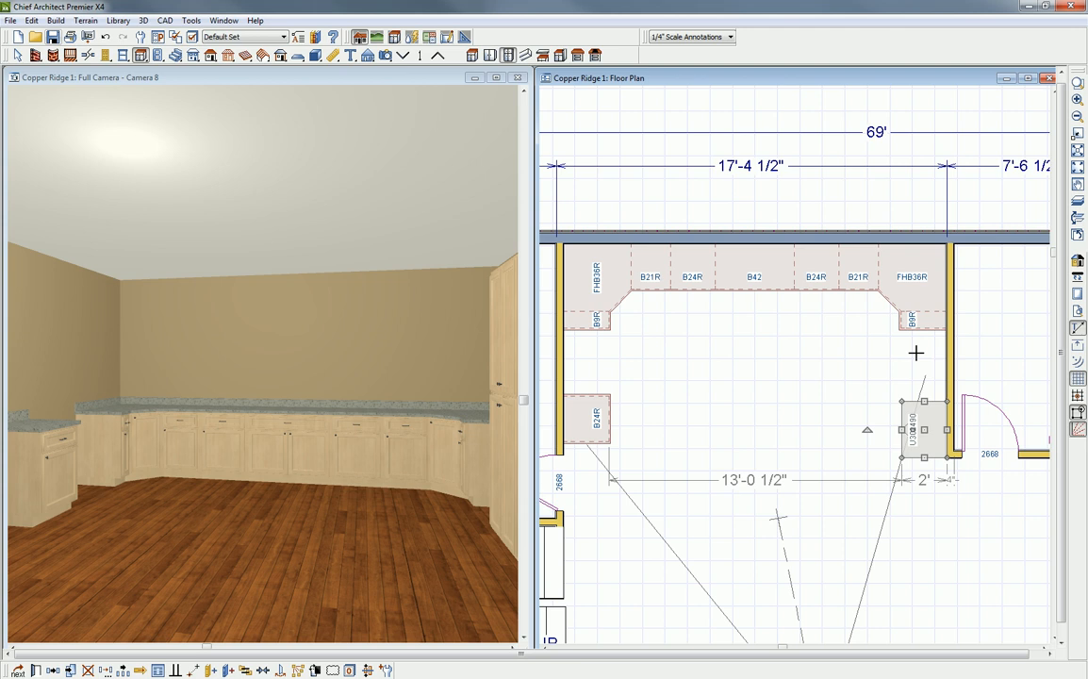
- Open the Library Browser and narrow it so that the whole kitchen fits in the floor plan view
click(316, 40)
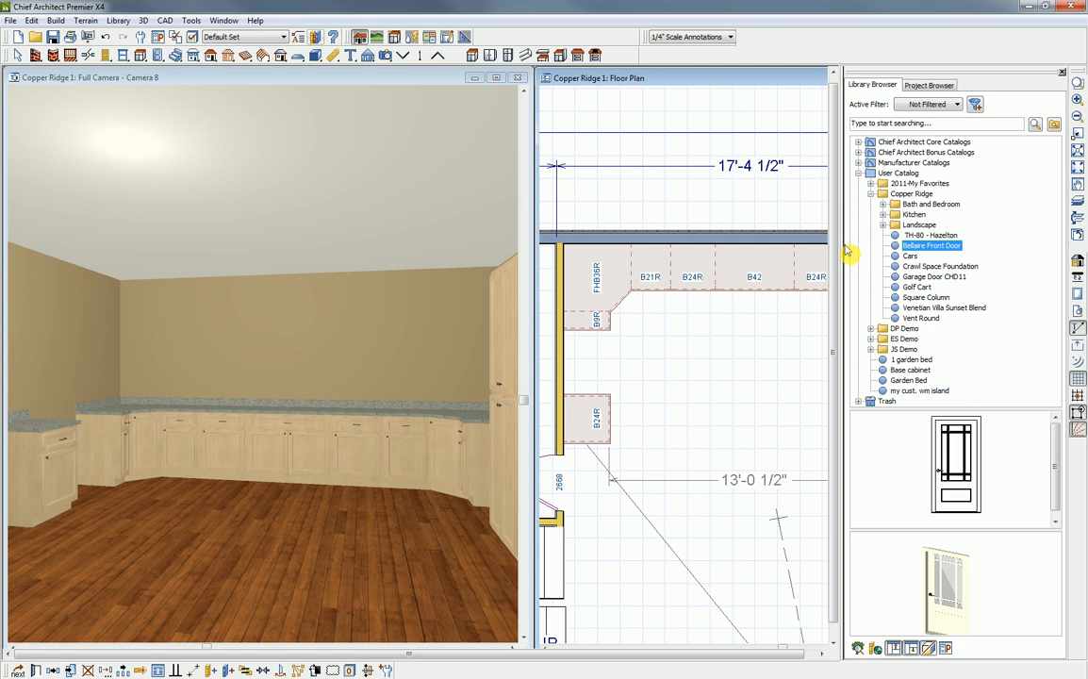
drag(844, 248, 916, 248)
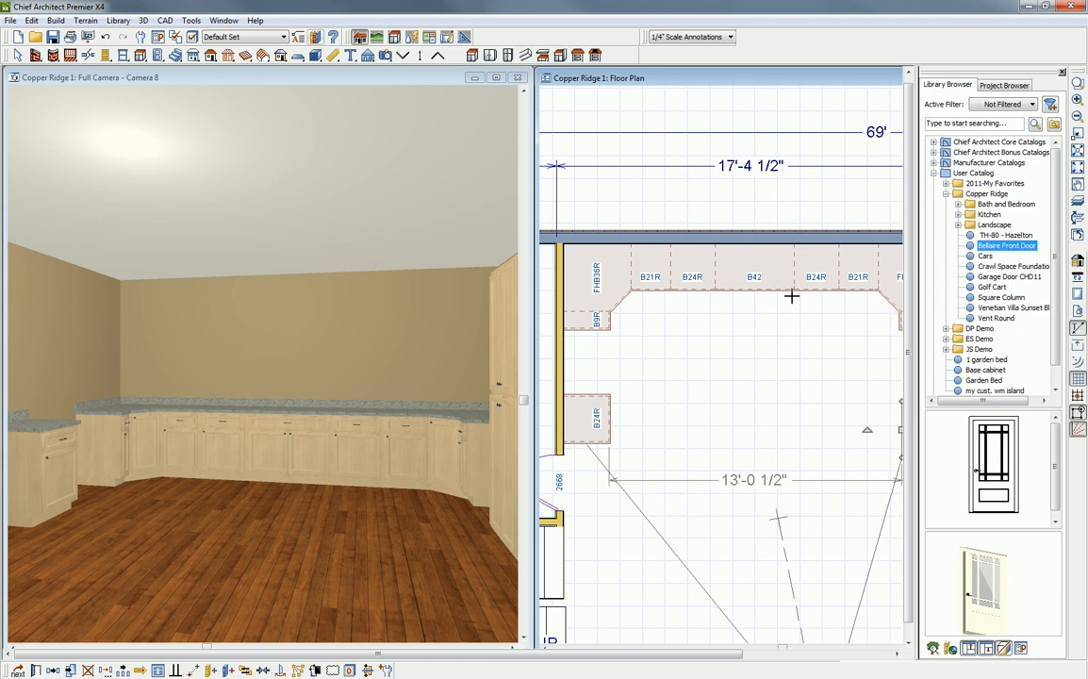
scroll(787, 330, down, 1)
scroll(787, 330, down, 1)
middle_drag(818, 350, 779, 338)
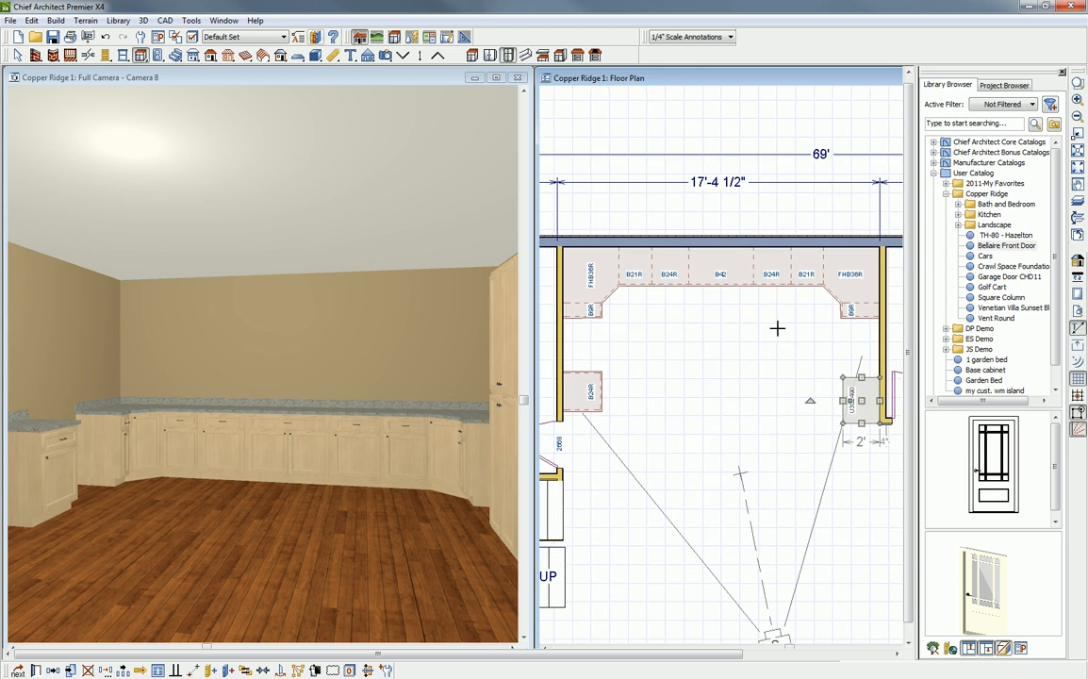
click(783, 311)
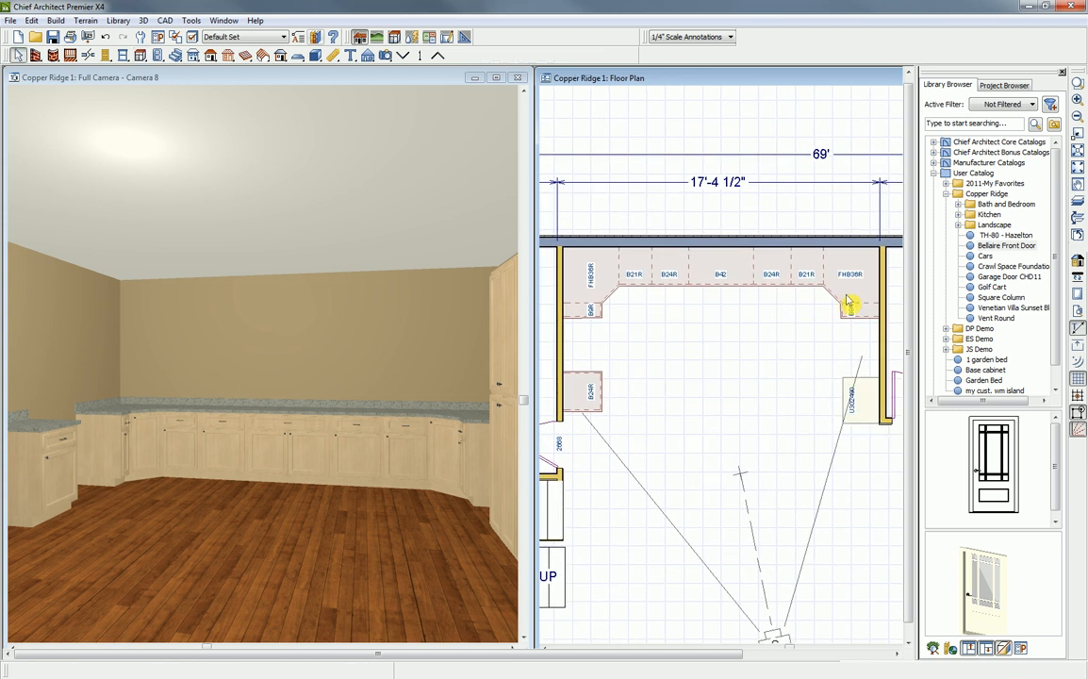
- Collapse the User Catalog and look through the brands in the Manufacturer Catalogs
click(946, 193)
click(934, 174)
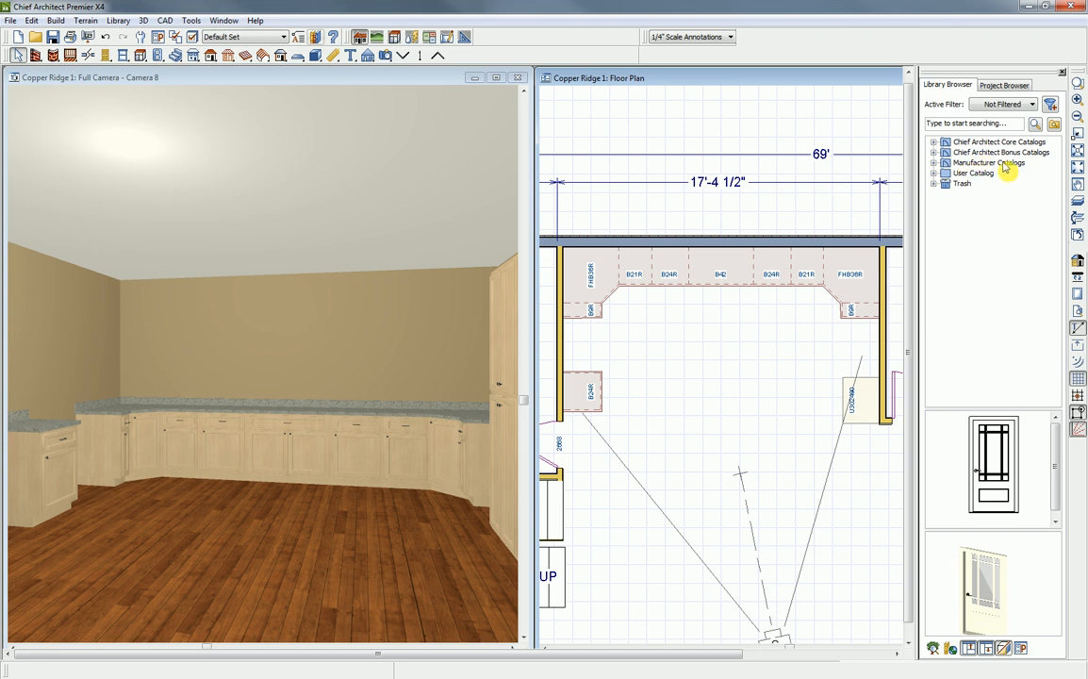
click(934, 163)
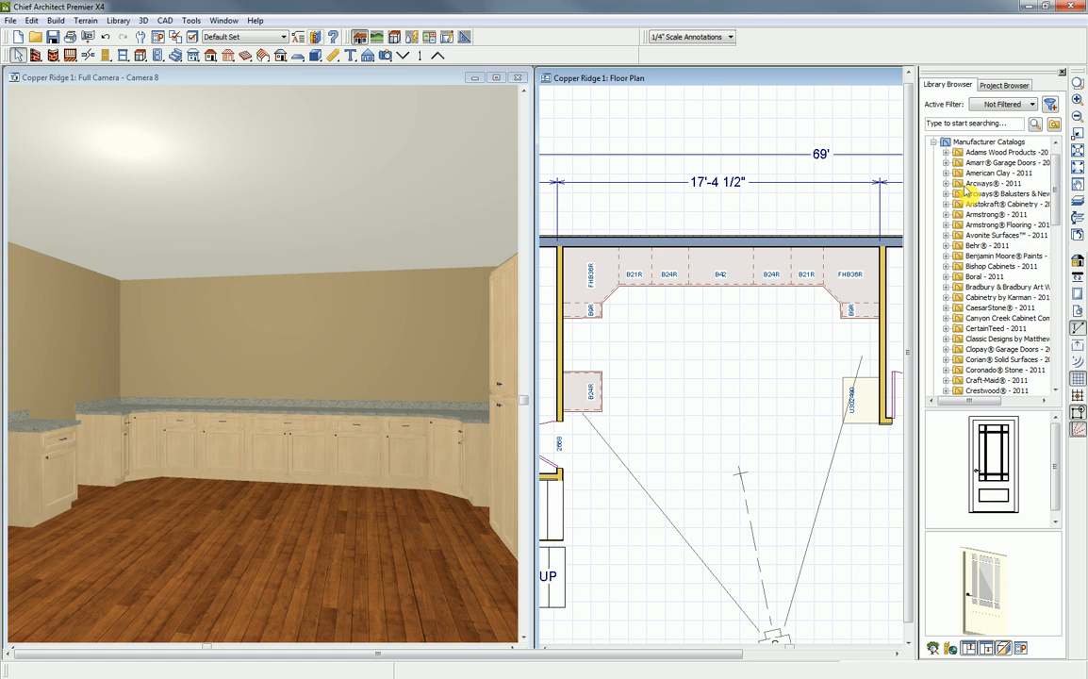
click(934, 142)
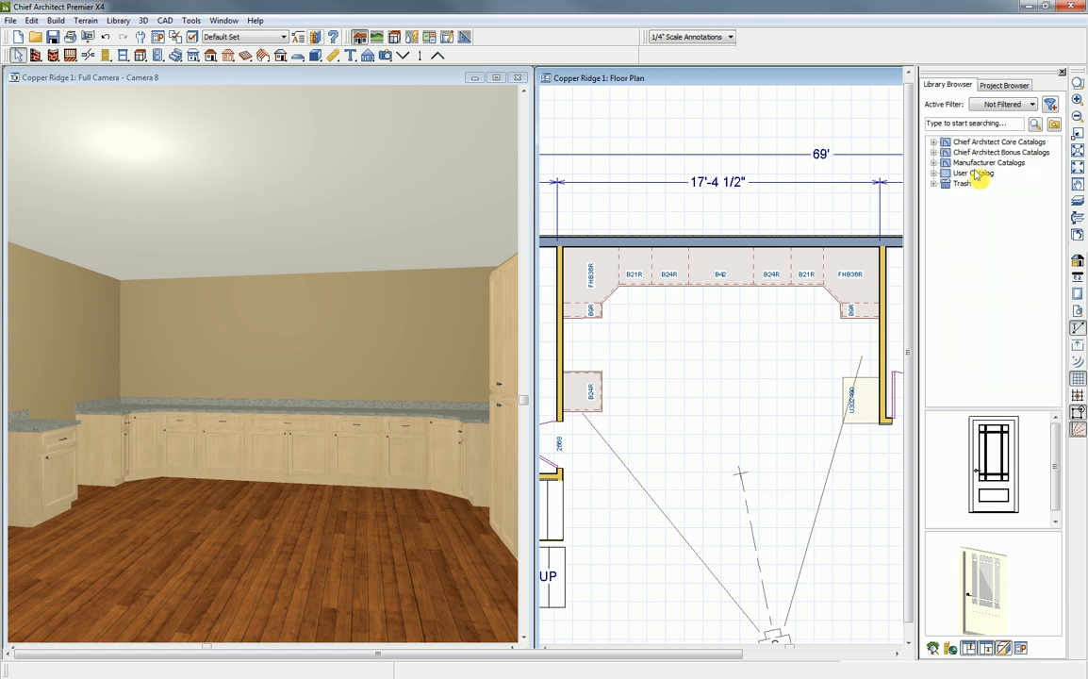
- Insert the ChefSeries dishwasher from the Copper Ridge Kitchen folder into the 24" base cabinet between the 21" and 42" cabinets
click(935, 174)
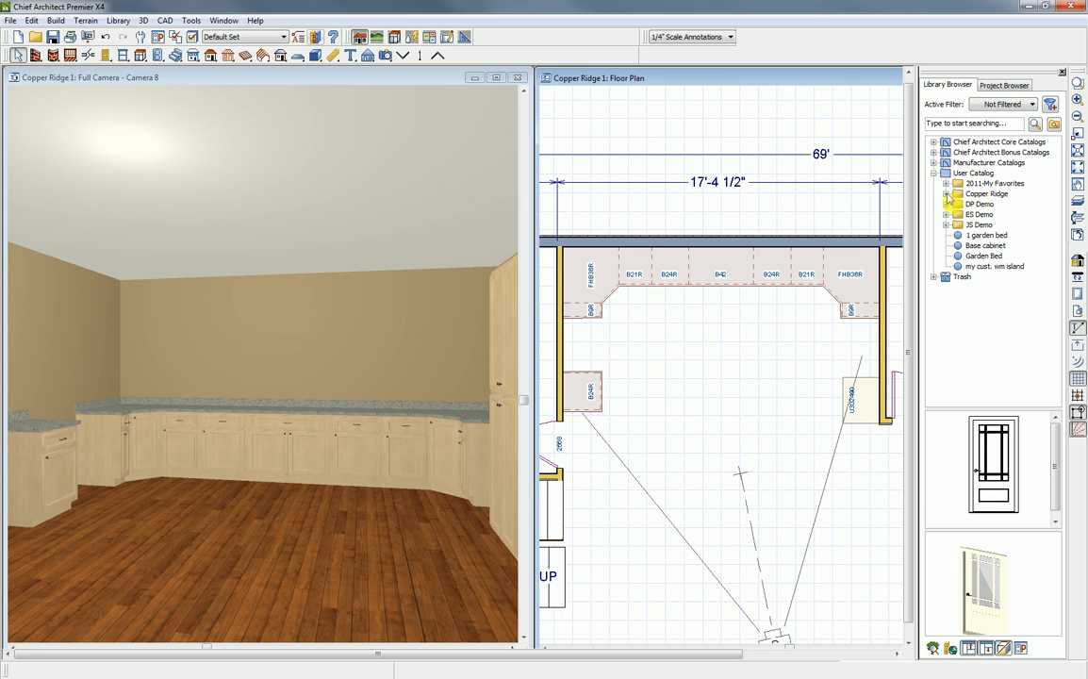
click(946, 194)
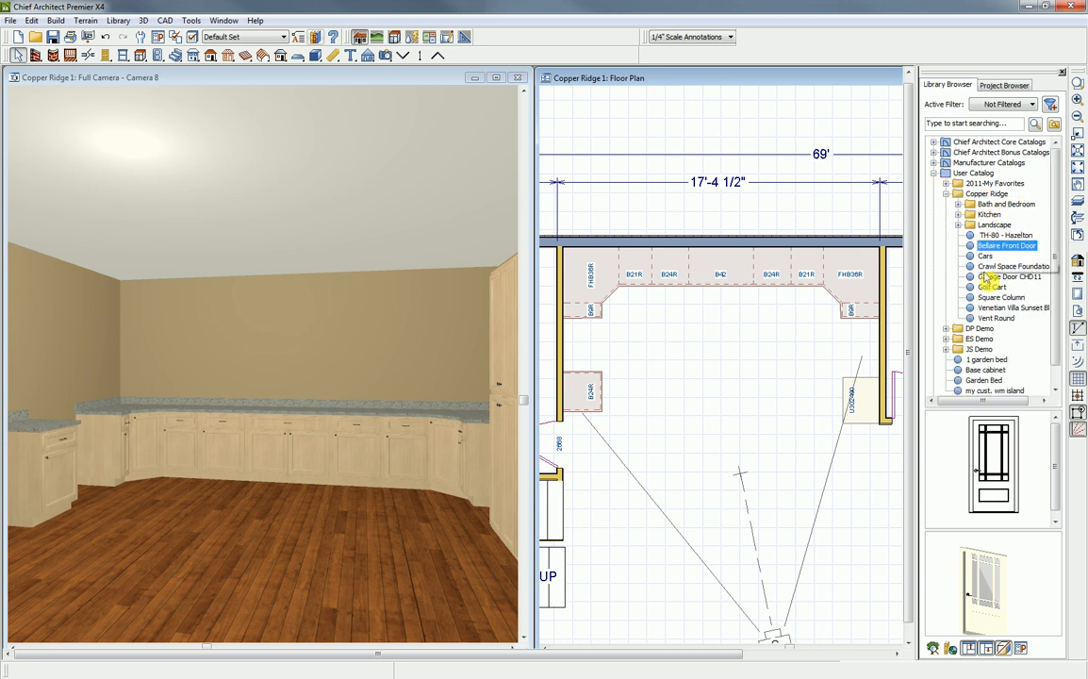
click(959, 216)
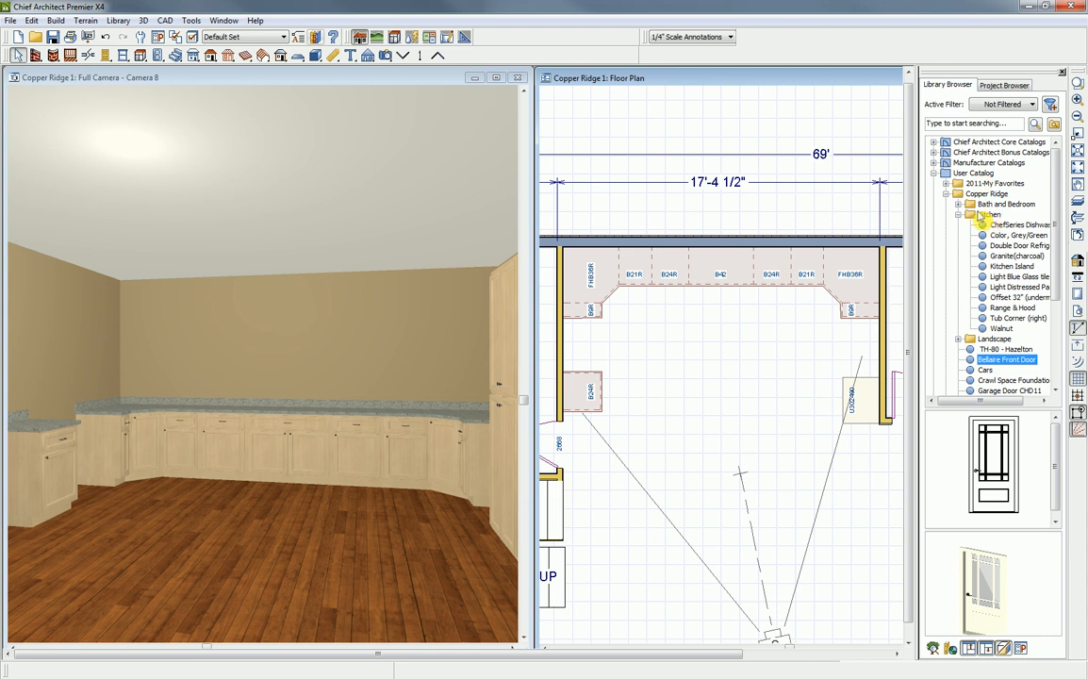
click(1006, 228)
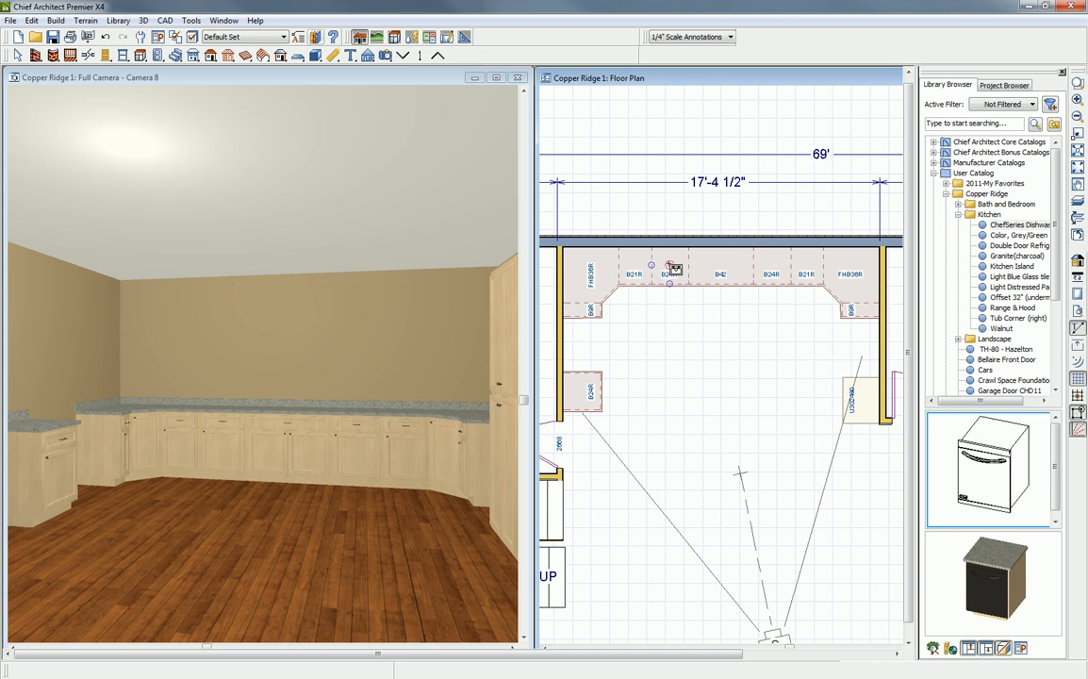
click(670, 269)
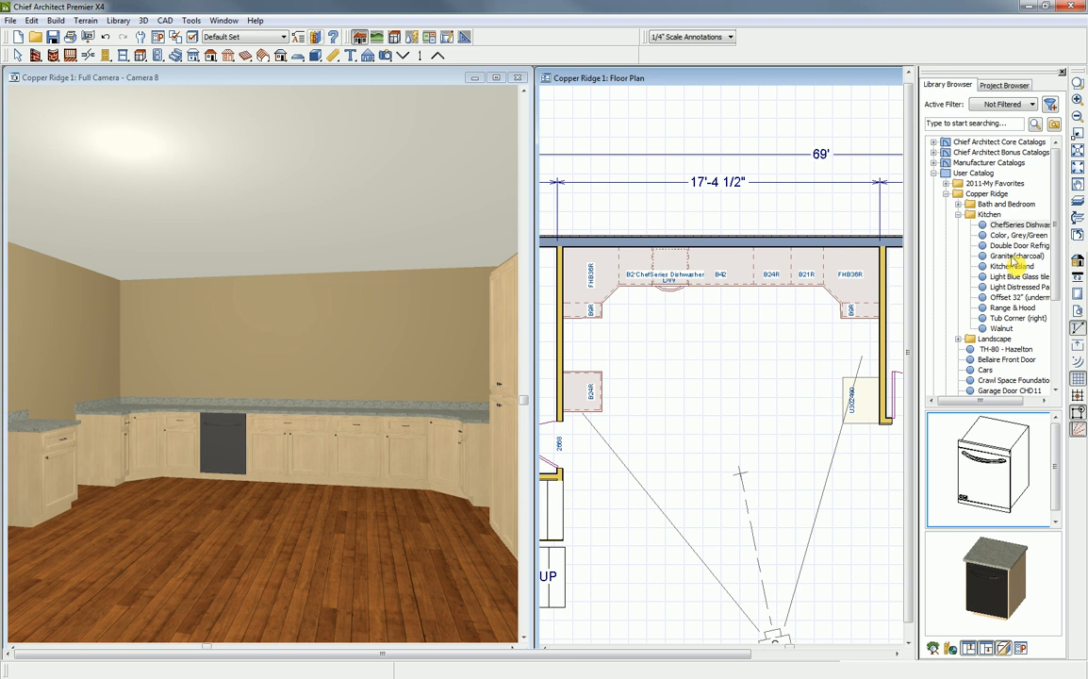
- Place the Range & Hood from the library, rotate it to face the room, and move it into the gap between the left wall cabinets
click(1017, 308)
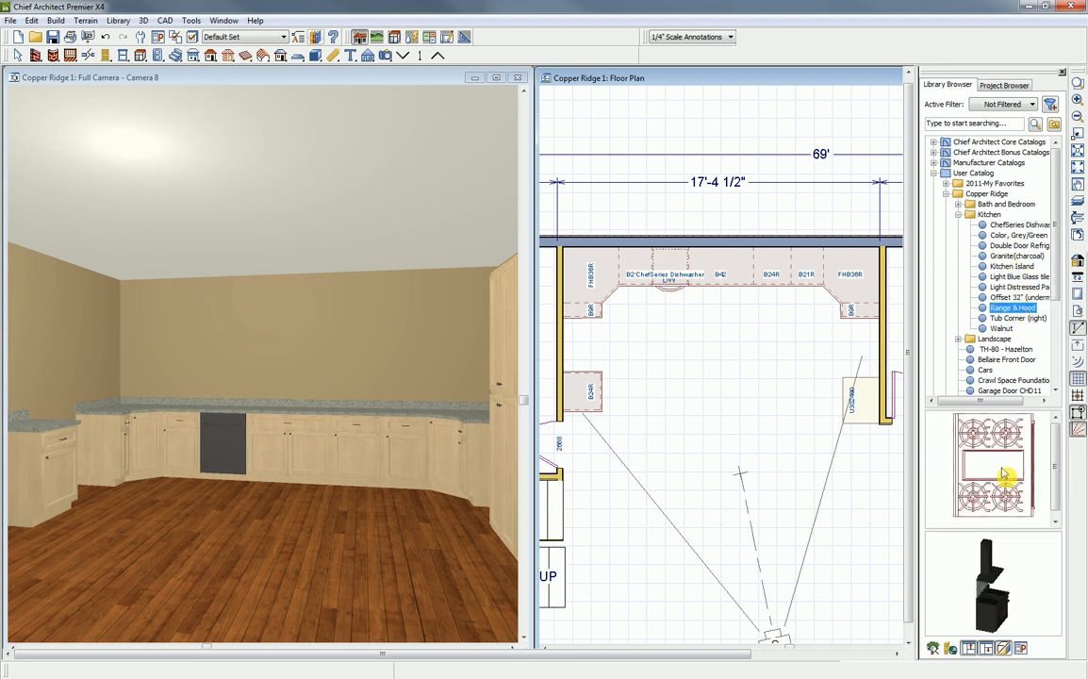
click(1002, 477)
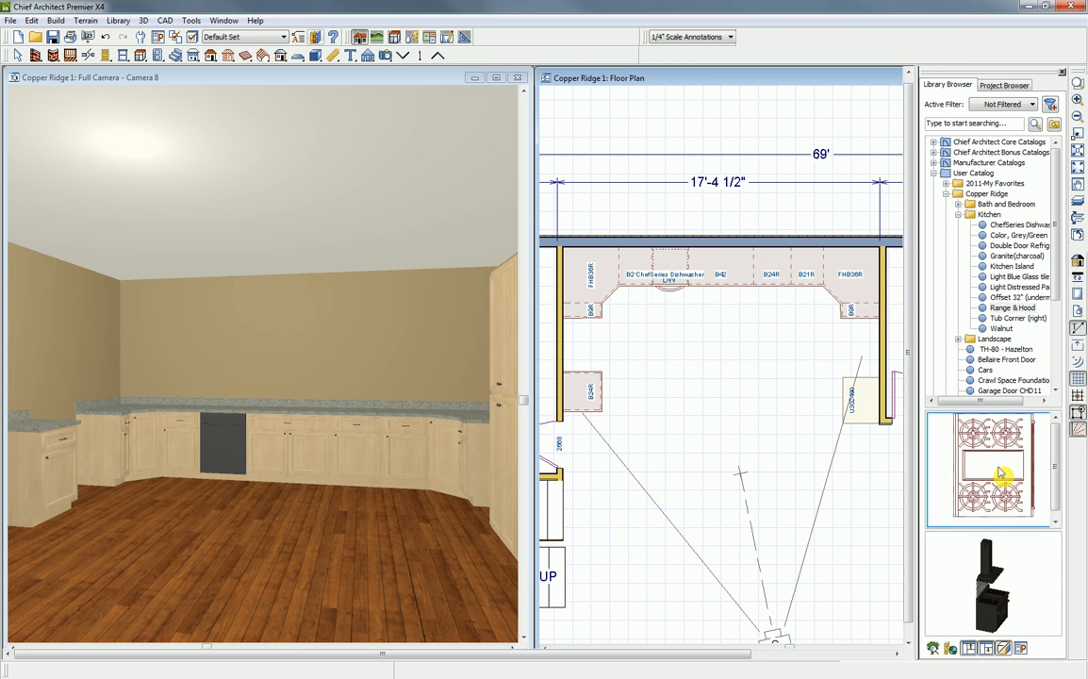
click(647, 361)
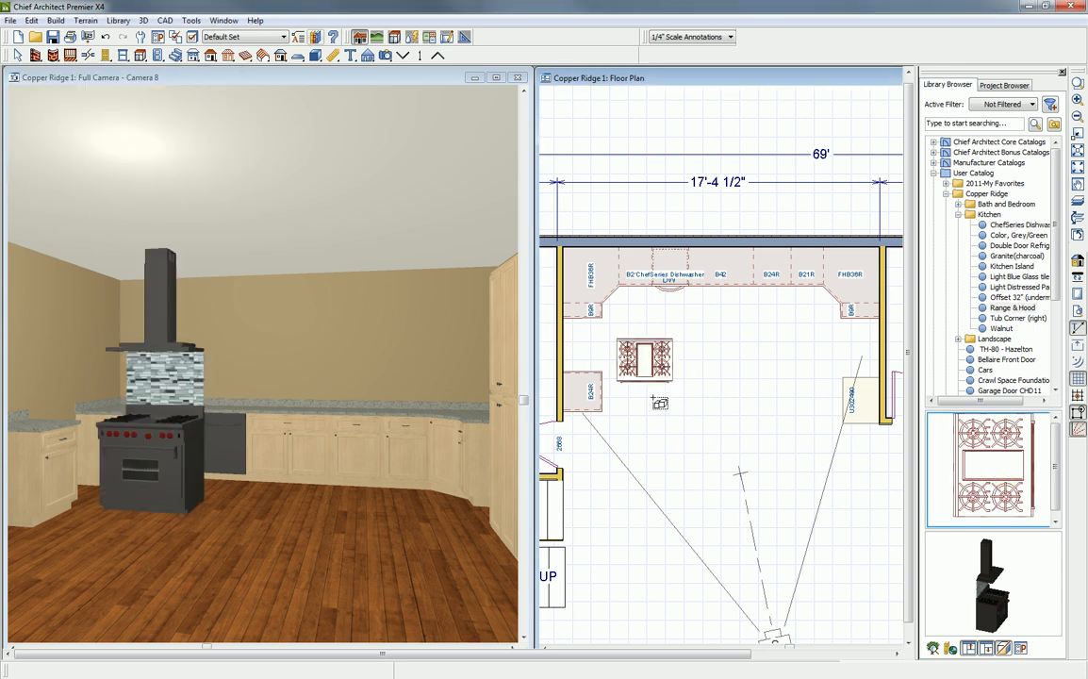
click(646, 366)
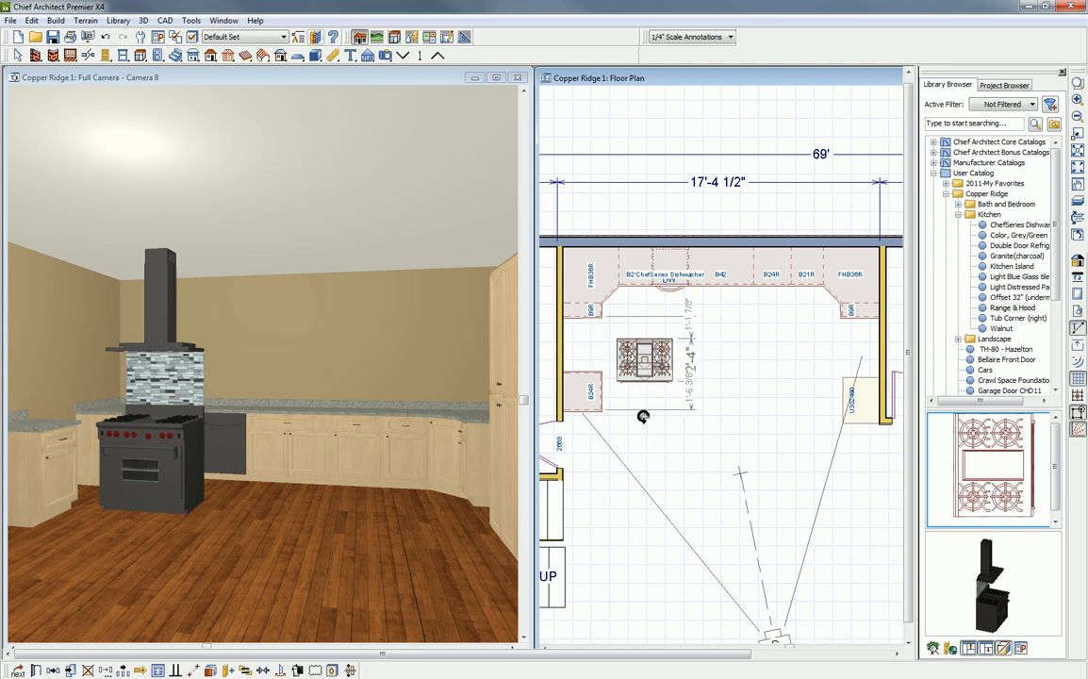
drag(644, 415, 719, 387)
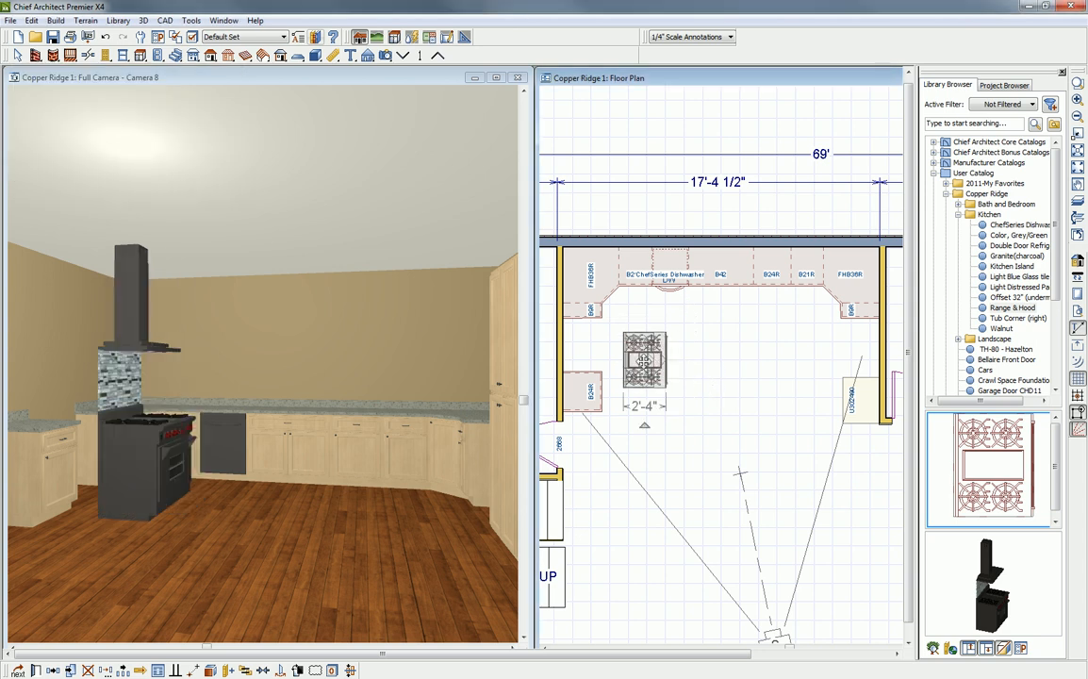
drag(645, 359, 585, 346)
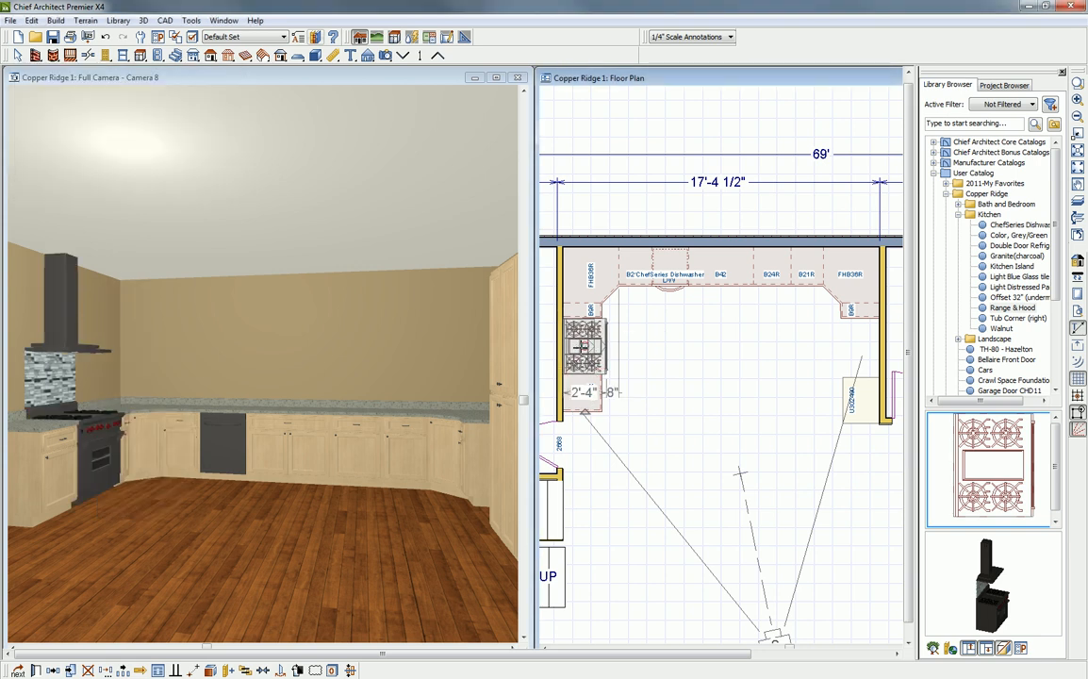
- Nudge the range into its gap and place the Double Door Refrigerator from the library on the opposite wall beside the 9" base cabinet
drag(583, 347, 585, 344)
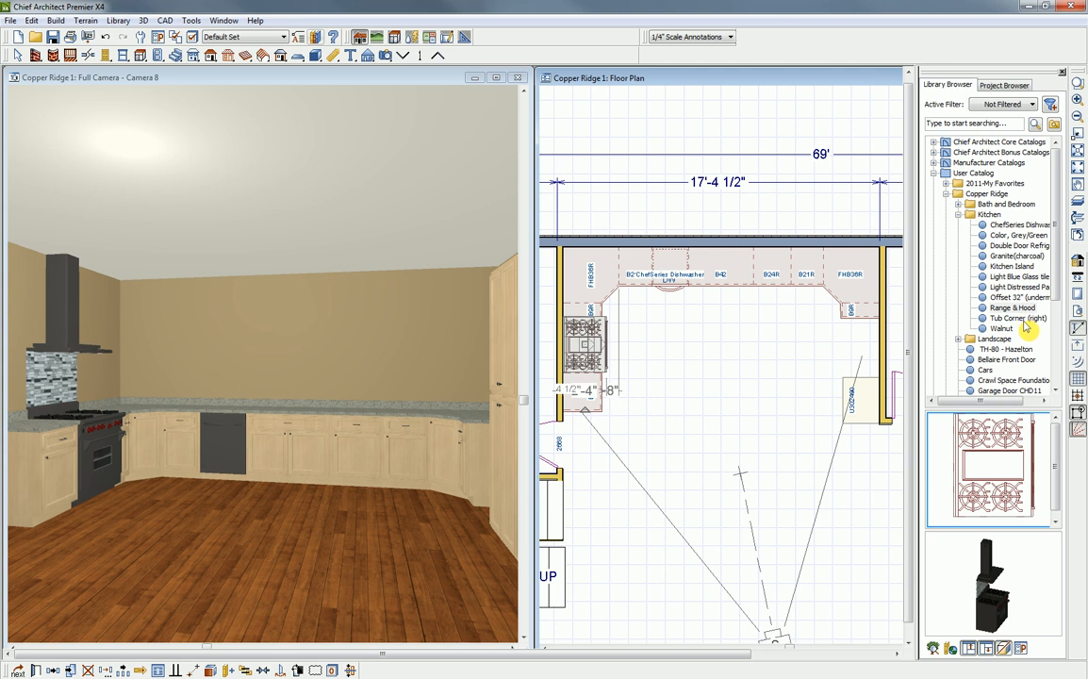
click(1020, 245)
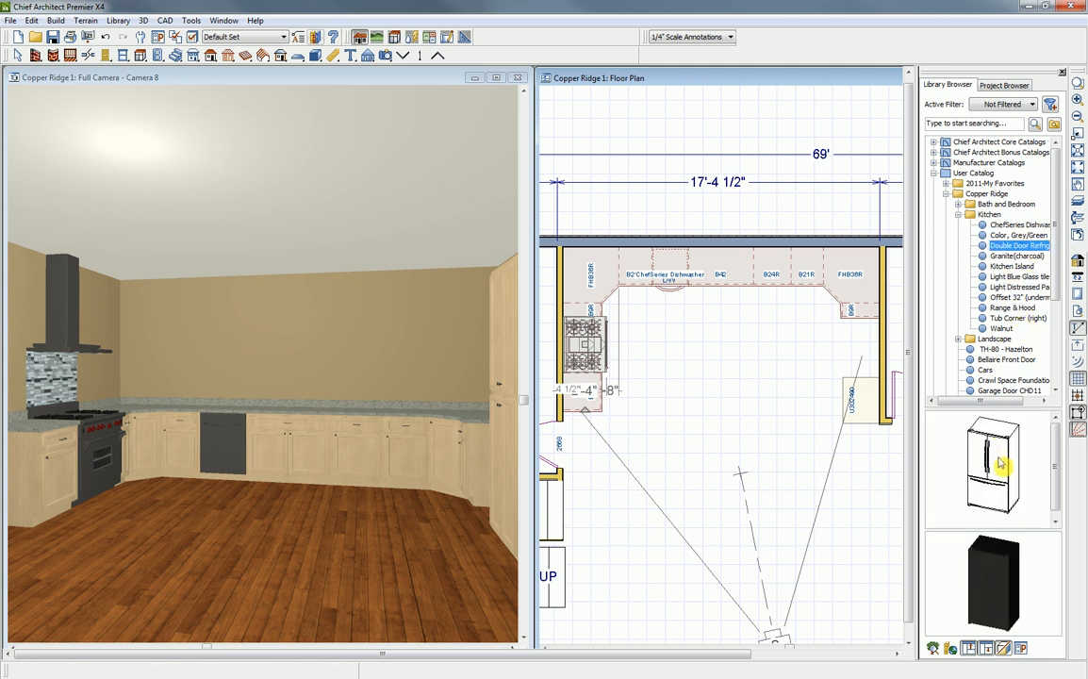
drag(1002, 462, 859, 336)
click(795, 364)
key(Escape)
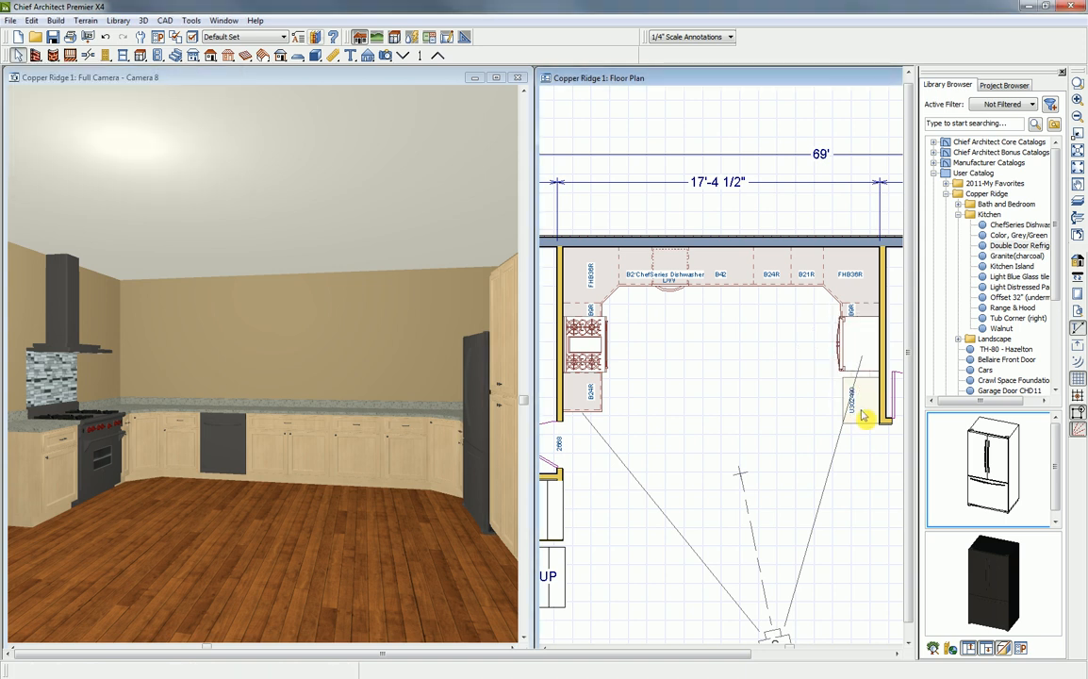
- Move the full-height utility cabinet along its wall until it sits flush against the refrigerator
click(864, 412)
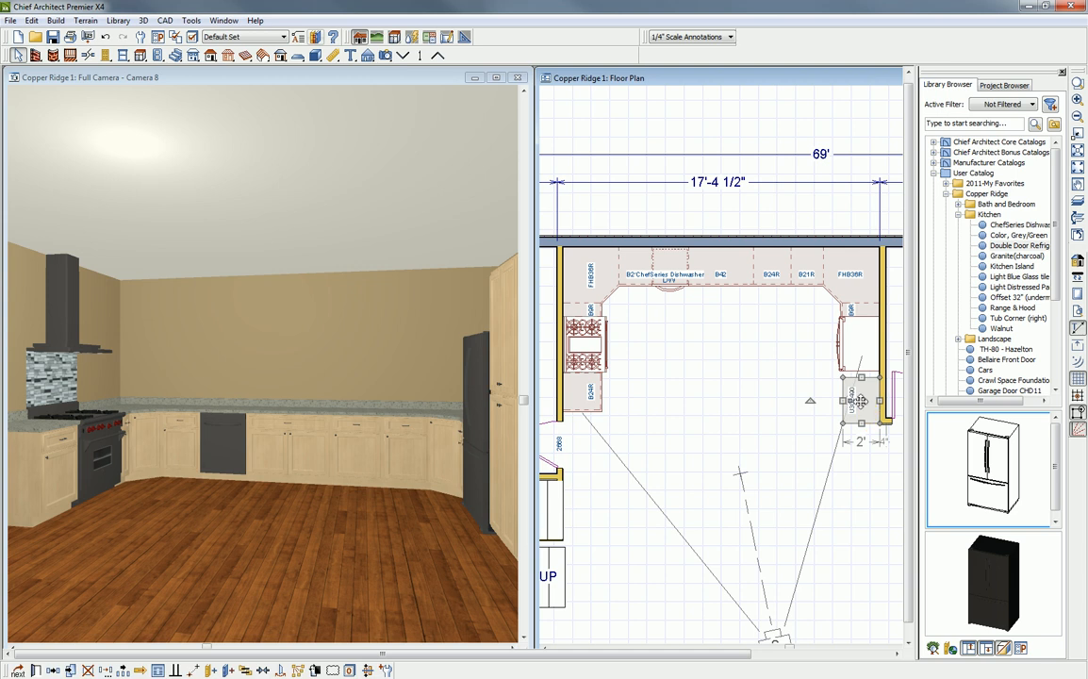
drag(863, 389, 863, 387)
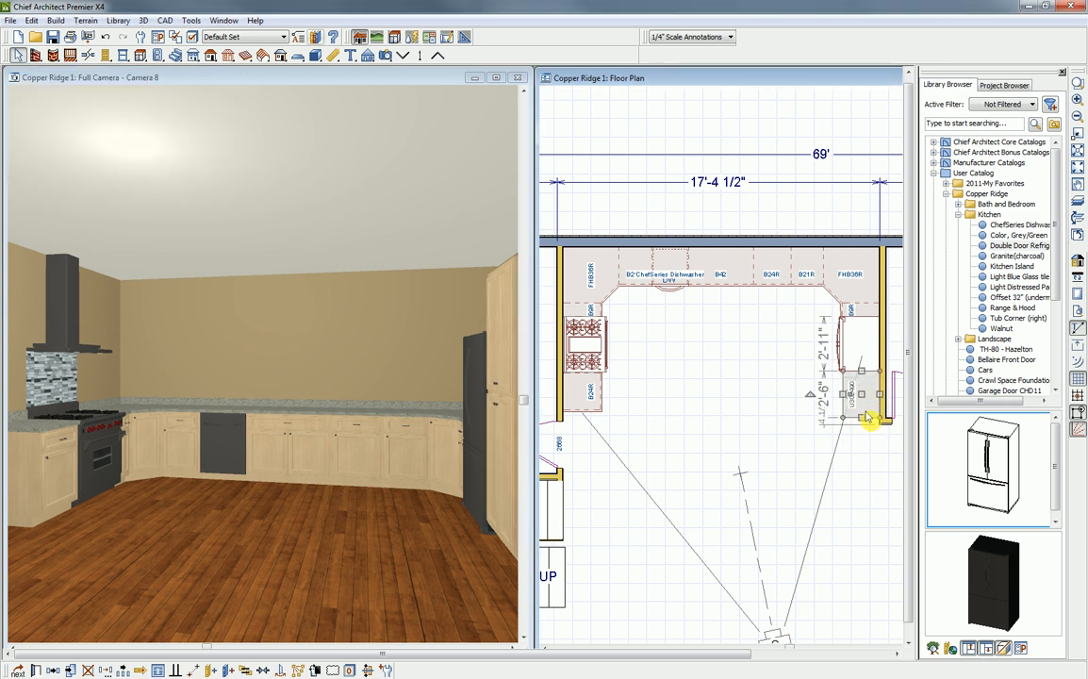
key(Escape)
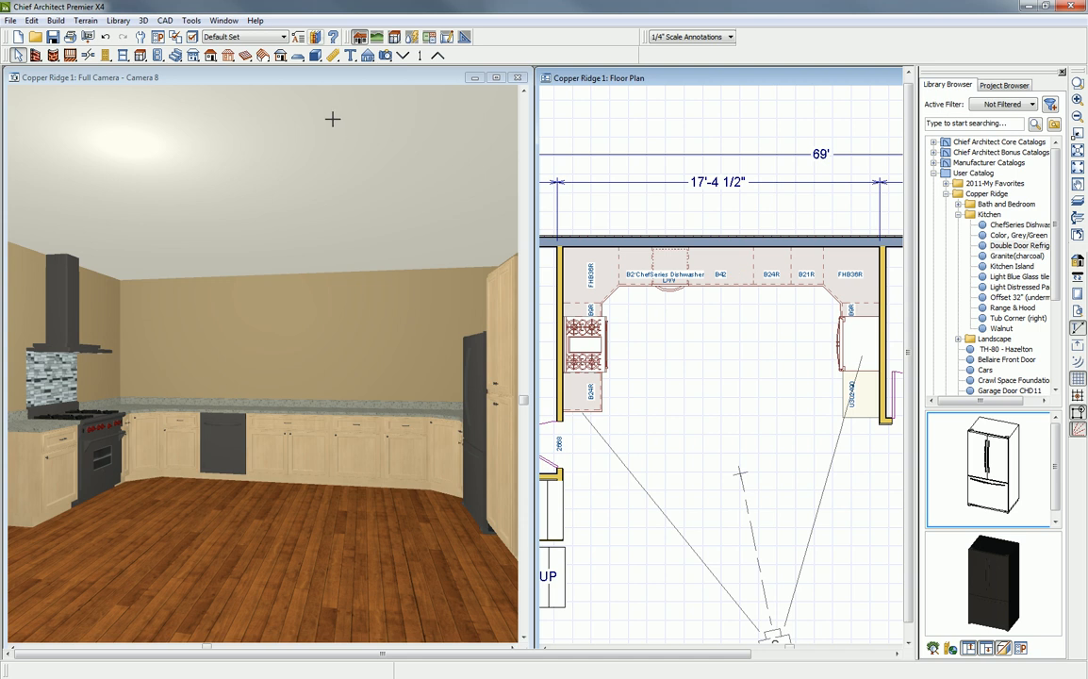
- In the camera view, place three windows side by side on the back wall above the base cabinets
click(547, 79)
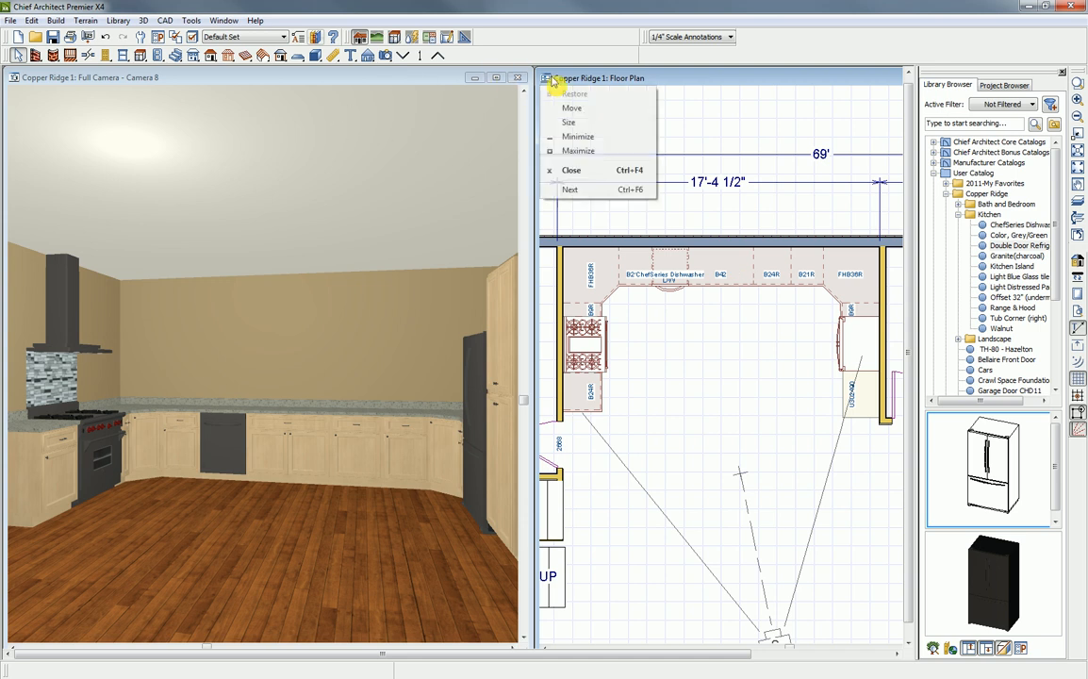
click(206, 77)
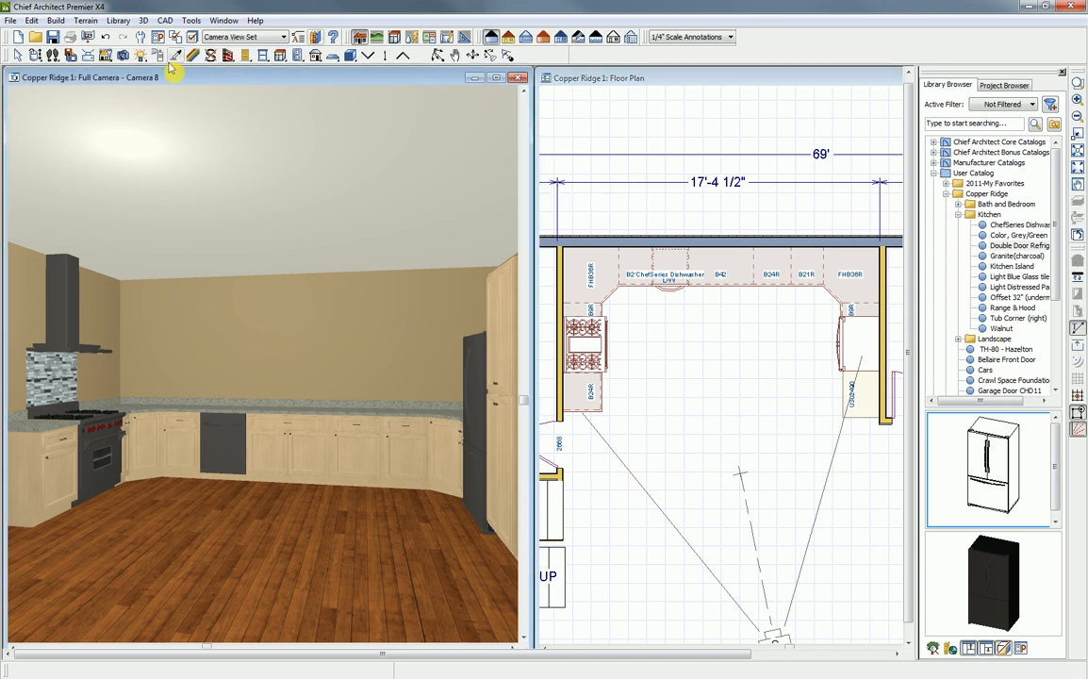
click(263, 56)
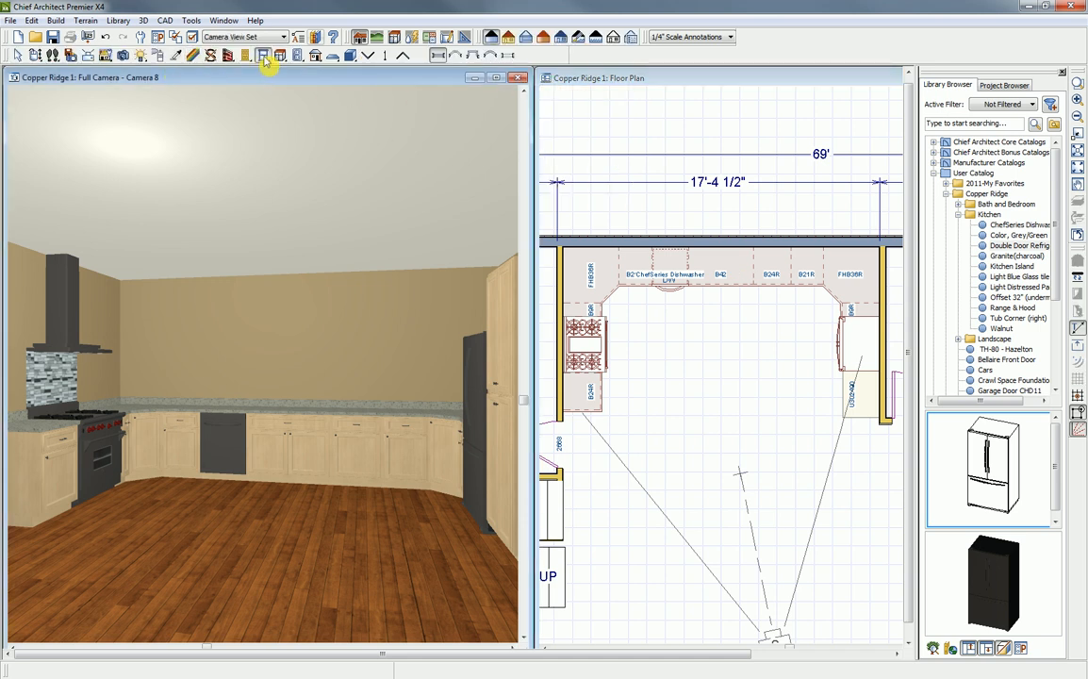
click(288, 353)
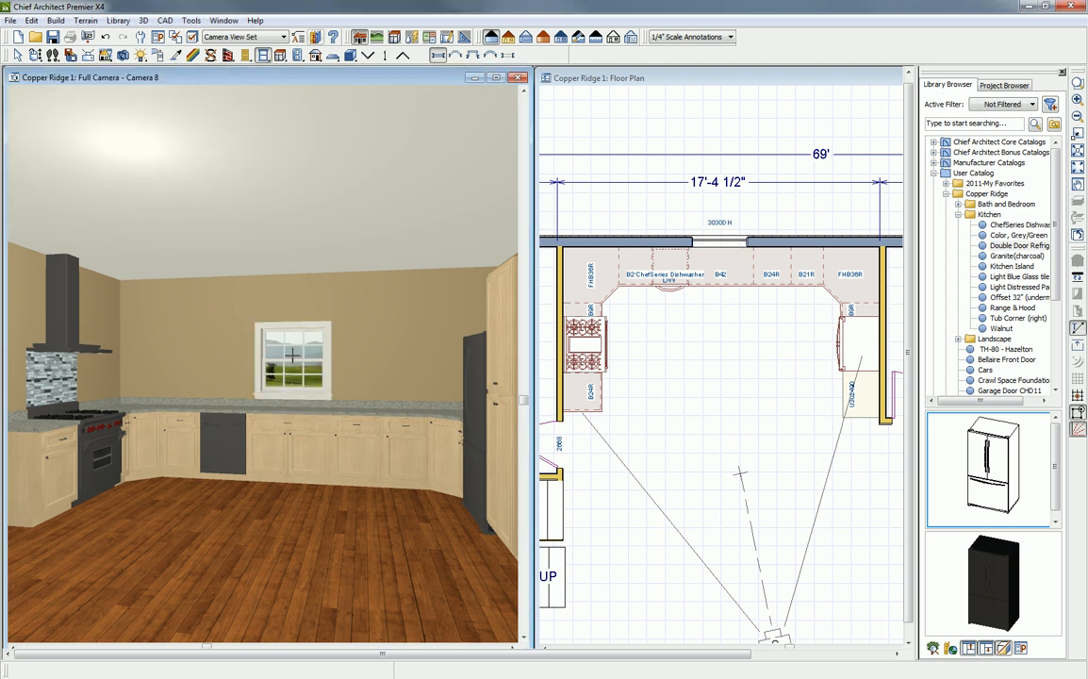
click(236, 355)
click(353, 359)
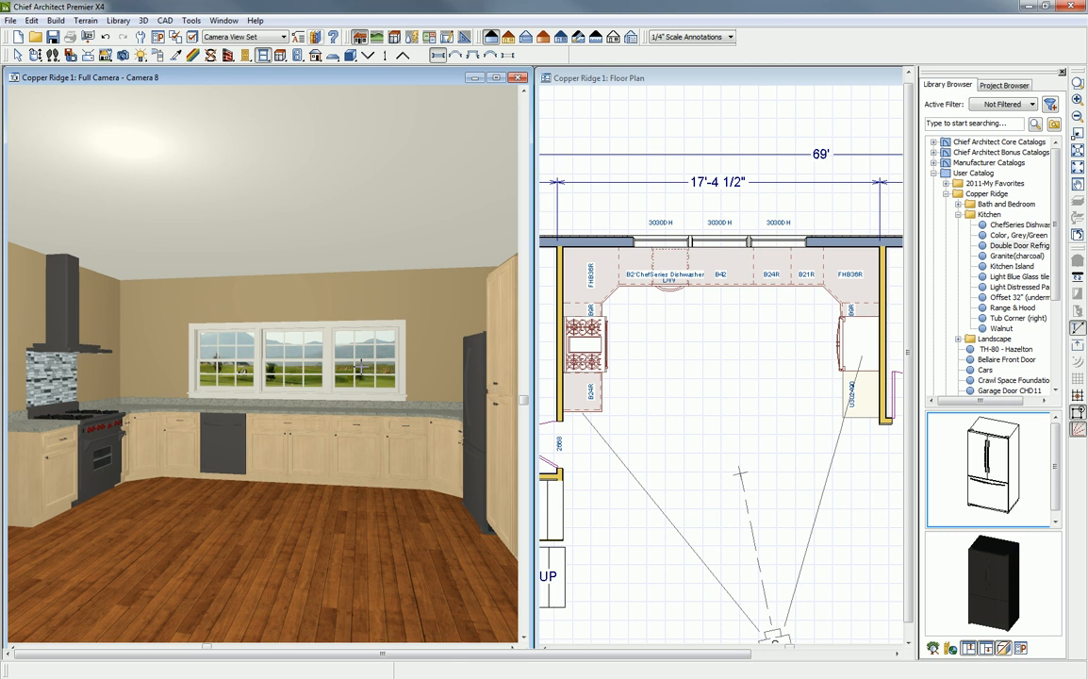
- Select all three back wall windows as a group and center them on the 42" base cabinet
key(space)
click(358, 363)
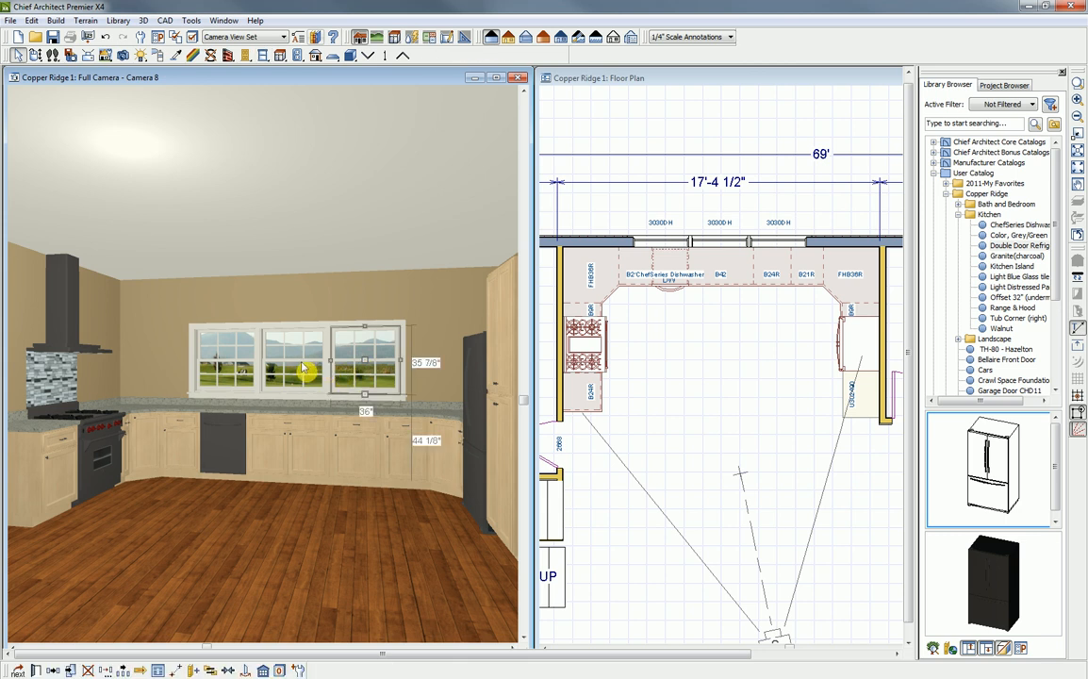
click(231, 369)
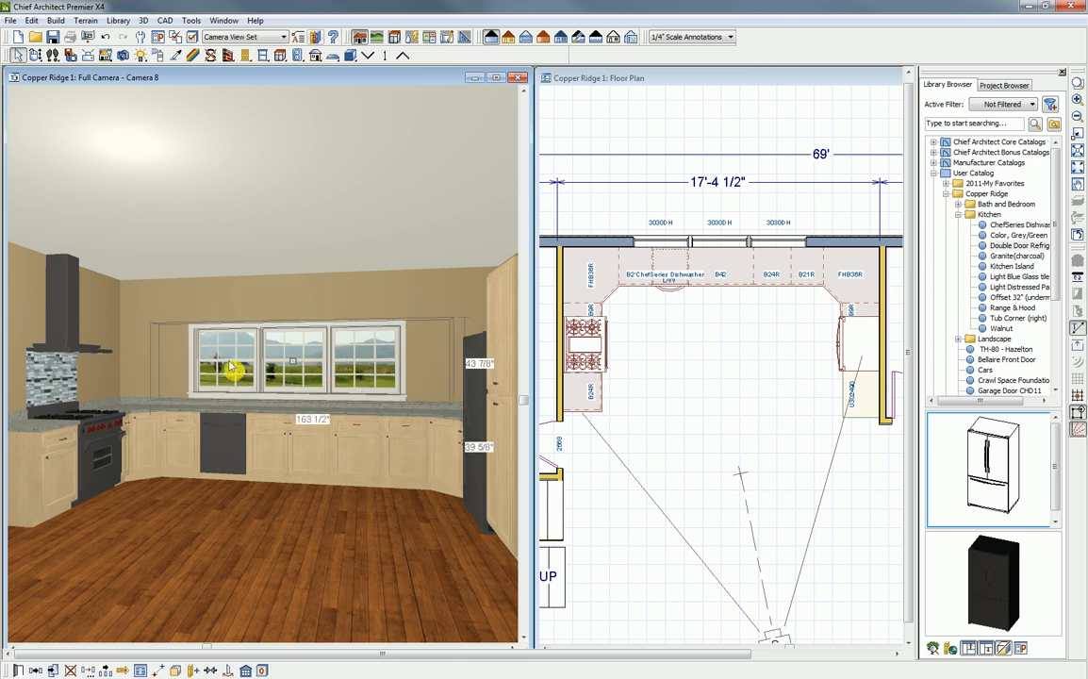
click(210, 670)
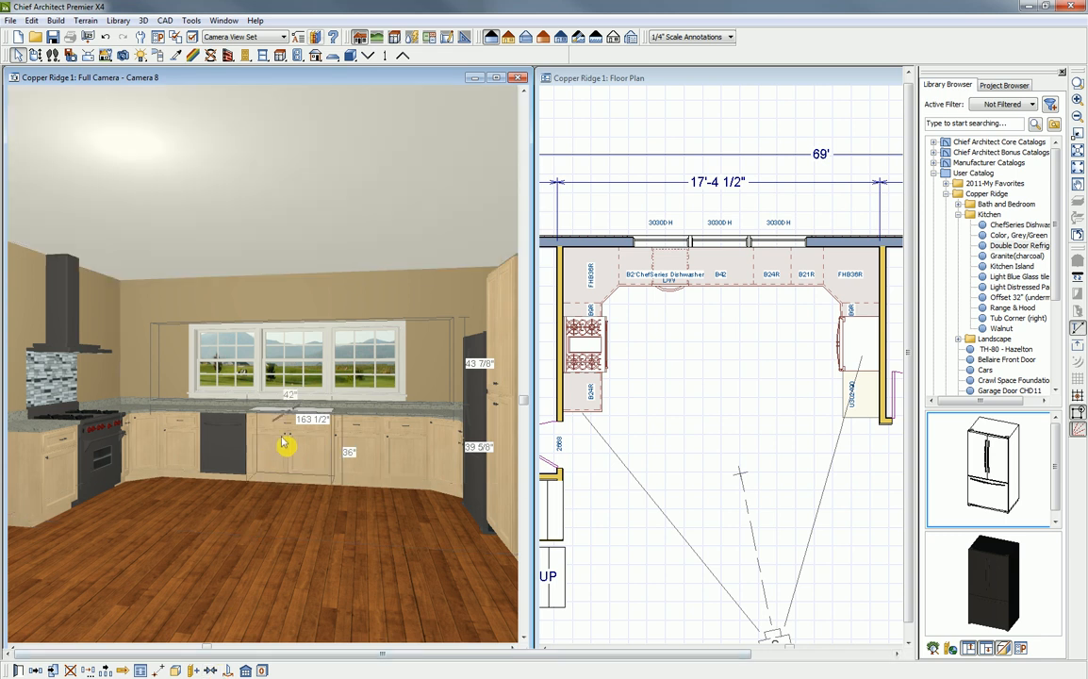
click(282, 442)
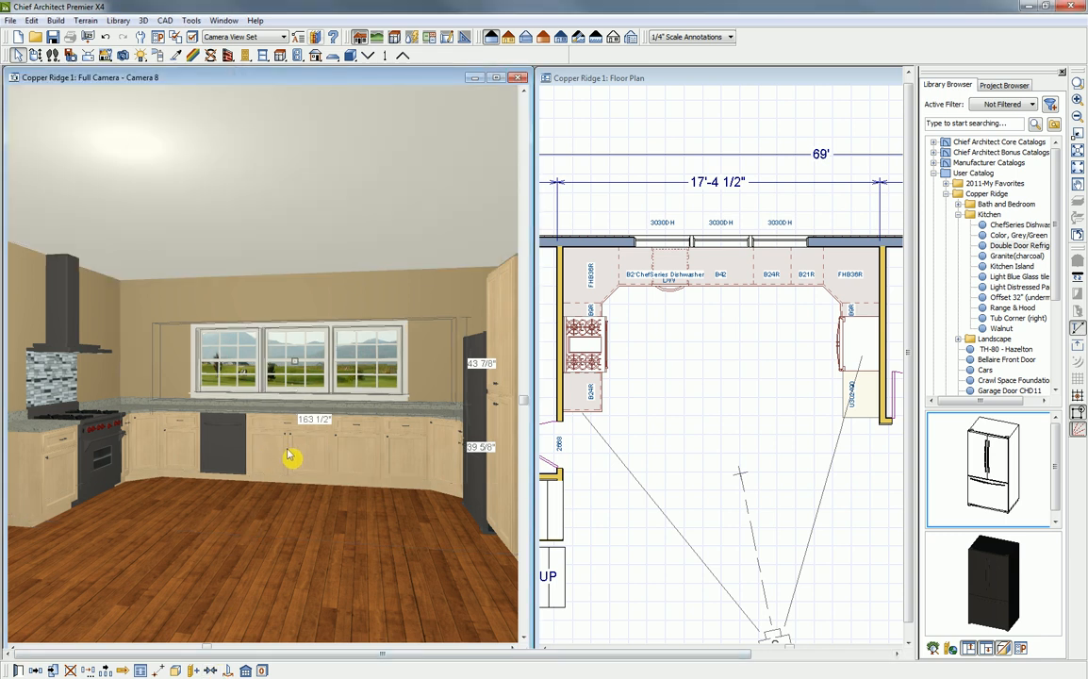
key(Escape)
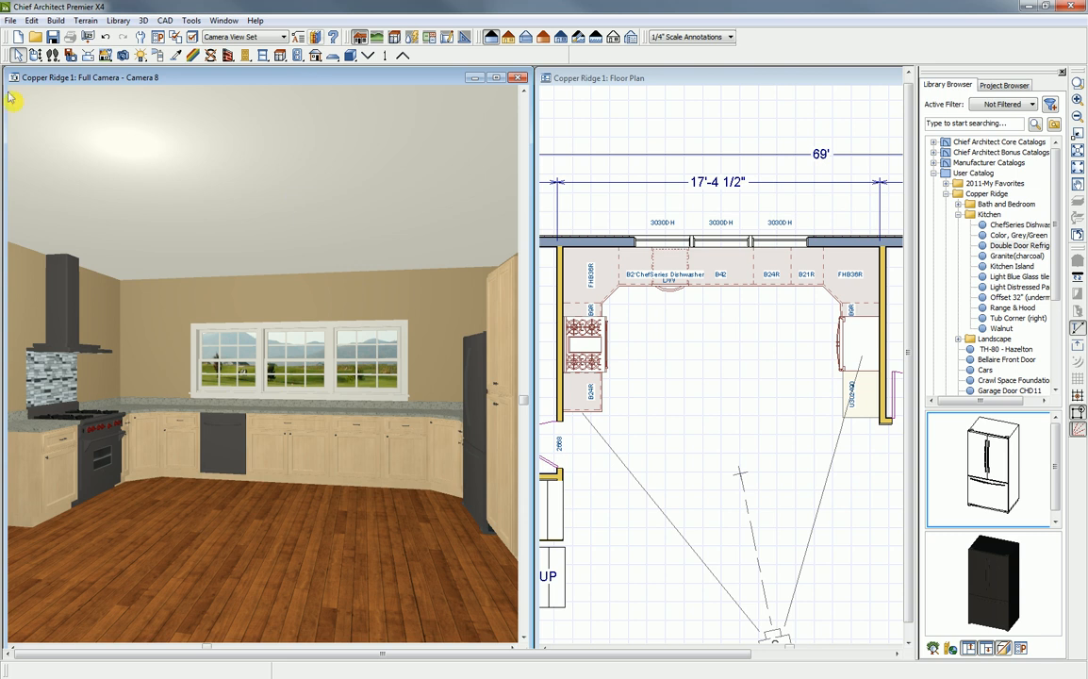
- Place a diagonal corner wall cabinet and 21" and 24" wall cabinets on either side of the range hood in the floor plan
click(35, 55)
scroll(207, 330, down, 2)
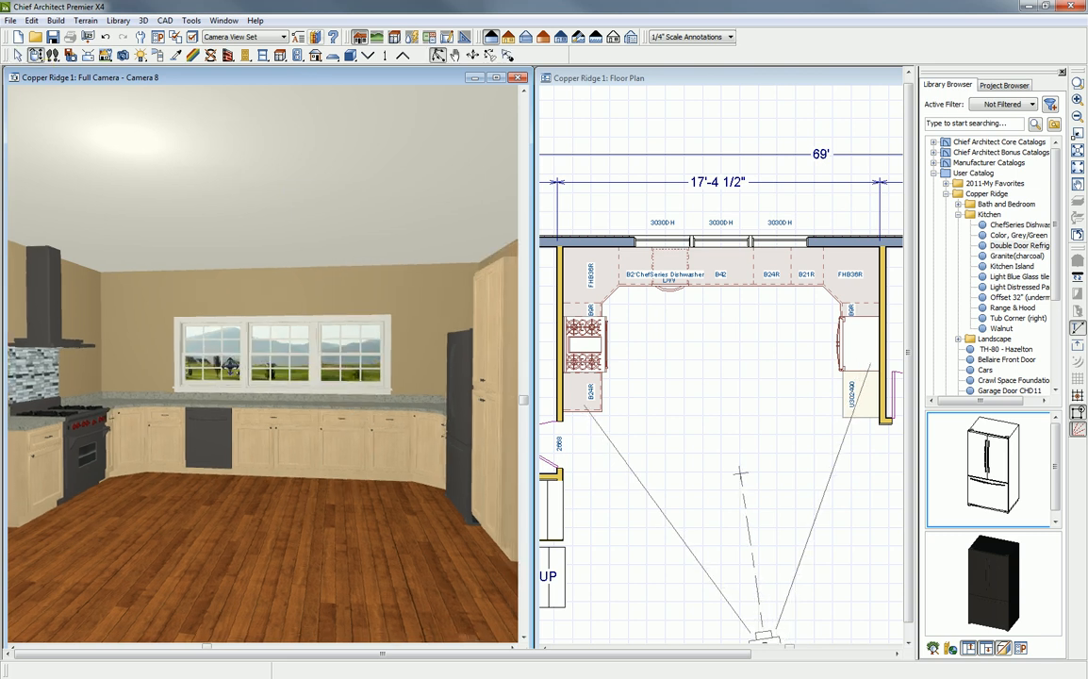
middle_drag(231, 373, 271, 382)
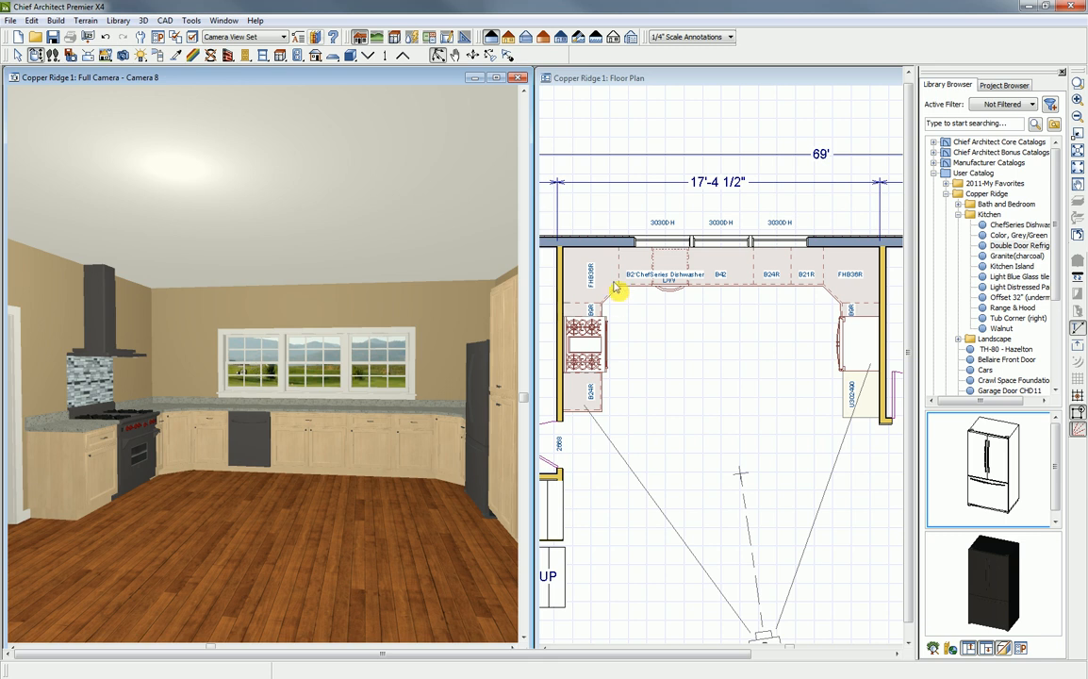
click(609, 88)
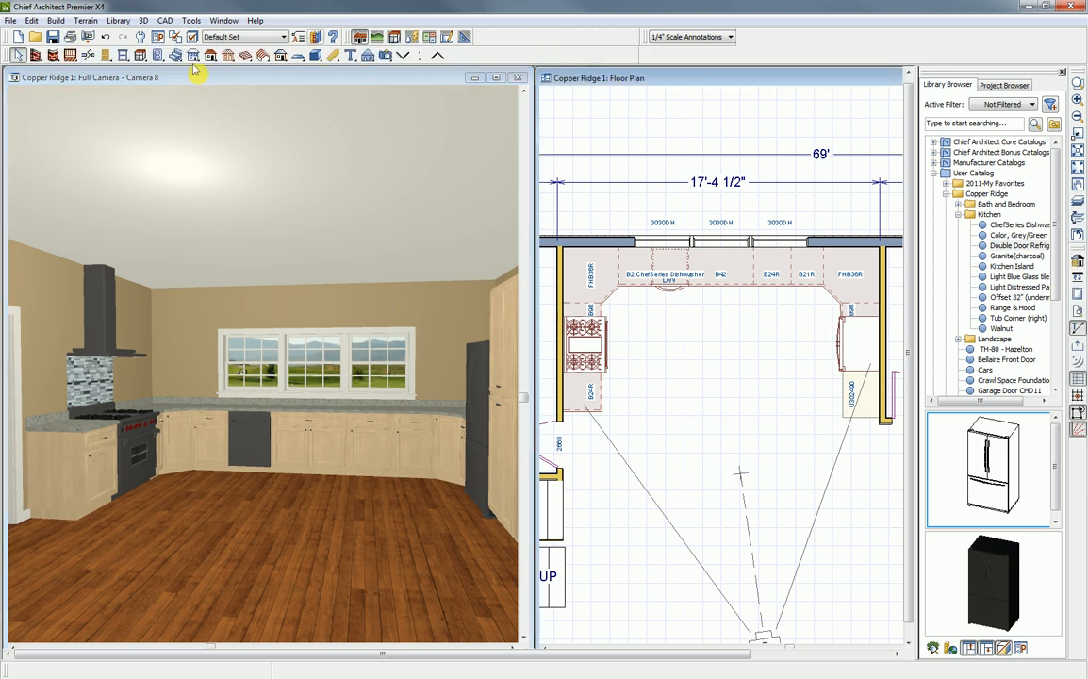
click(140, 55)
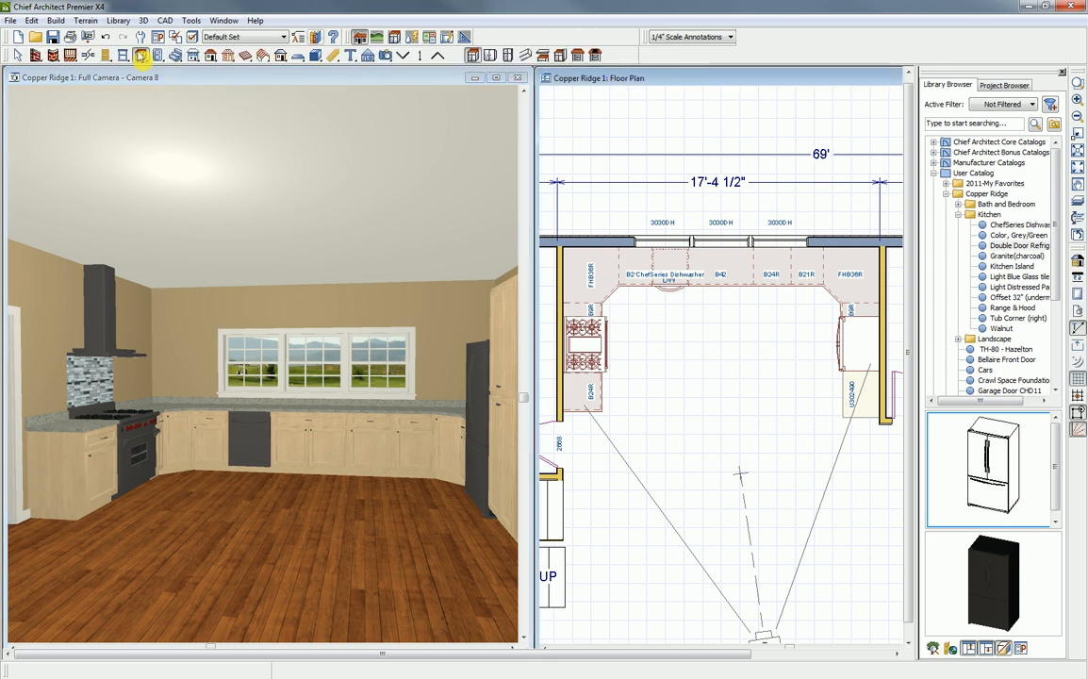
click(492, 56)
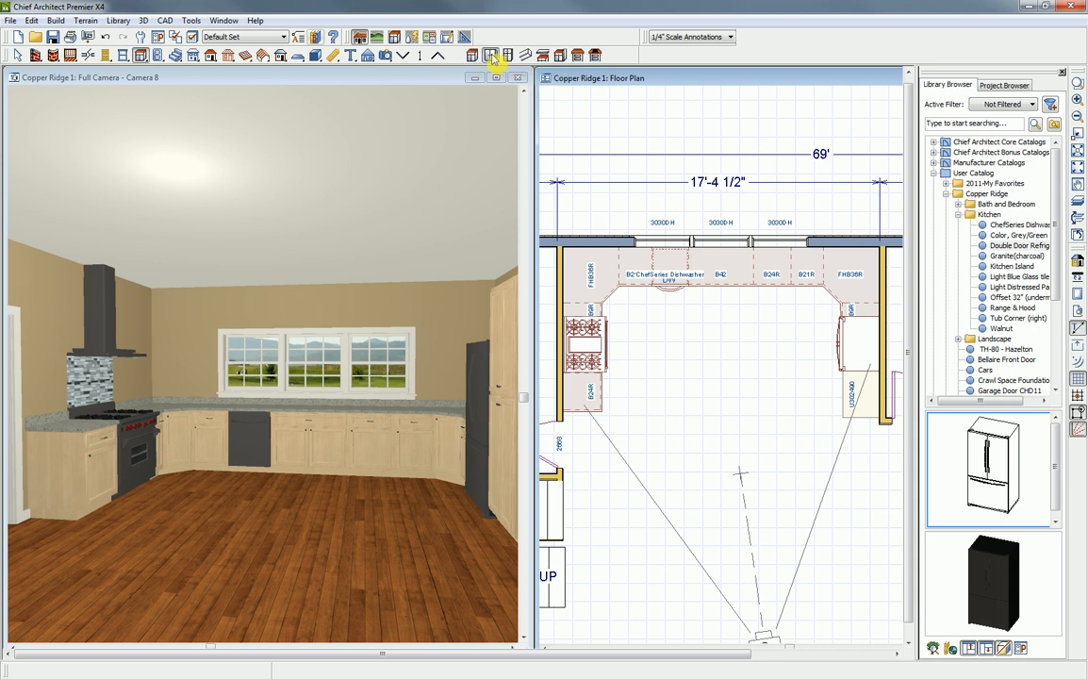
click(573, 253)
click(583, 313)
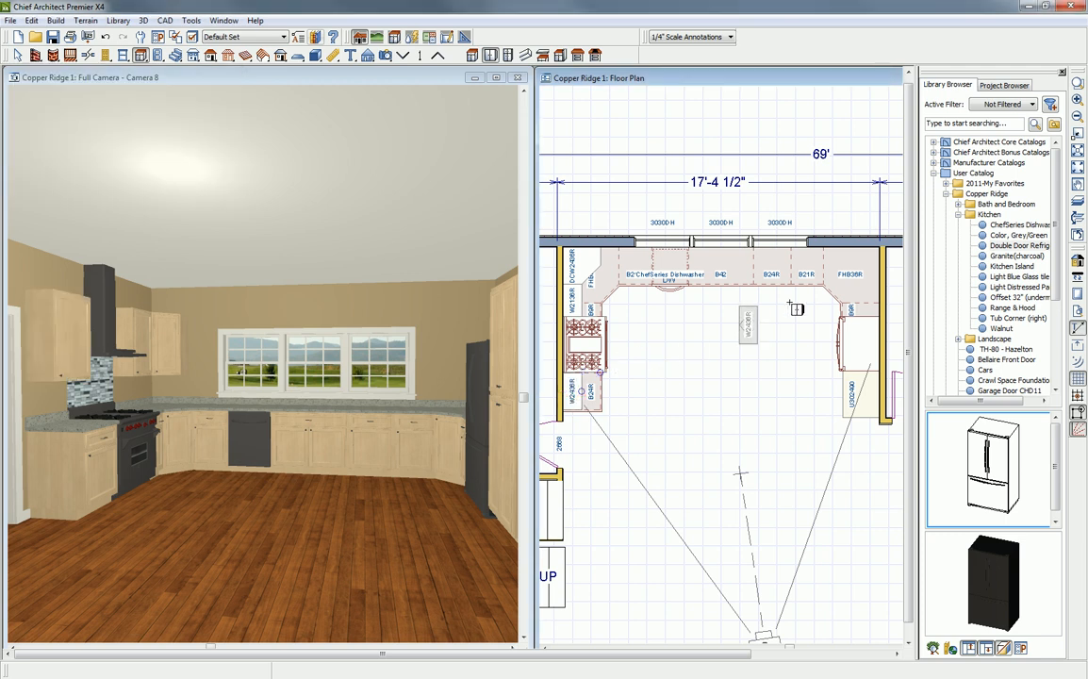
- Add a diagonal wall cabinet in the refrigerator-side corner and a wall cabinet above the refrigerator, copying the latter into the gap between them
click(875, 257)
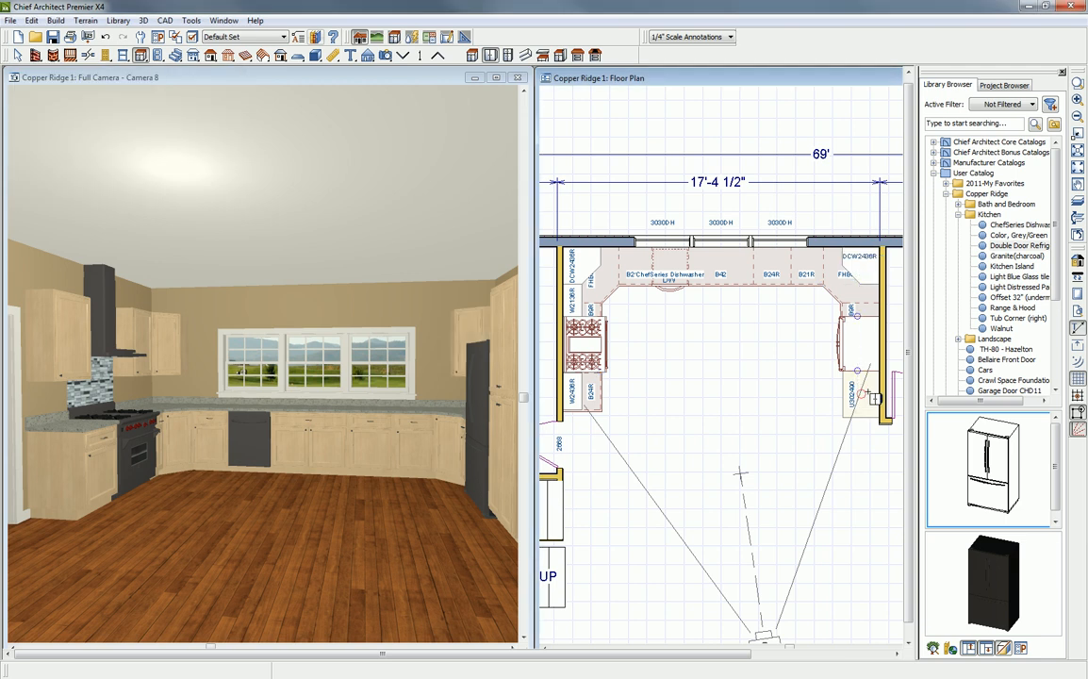
click(875, 349)
drag(870, 344, 872, 355)
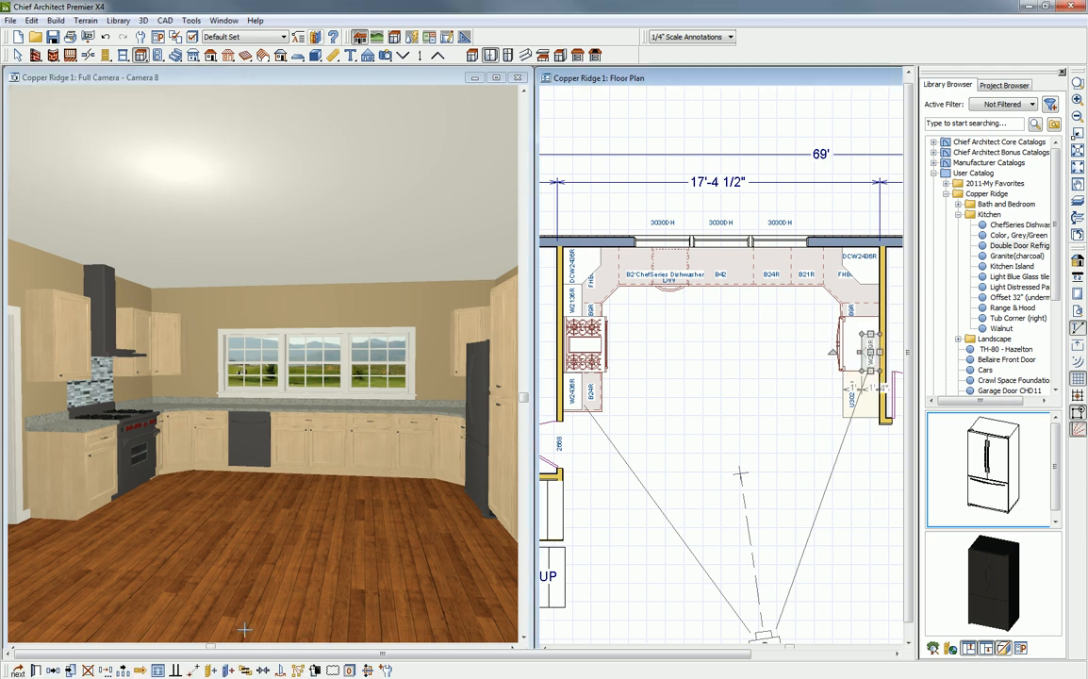
click(53, 671)
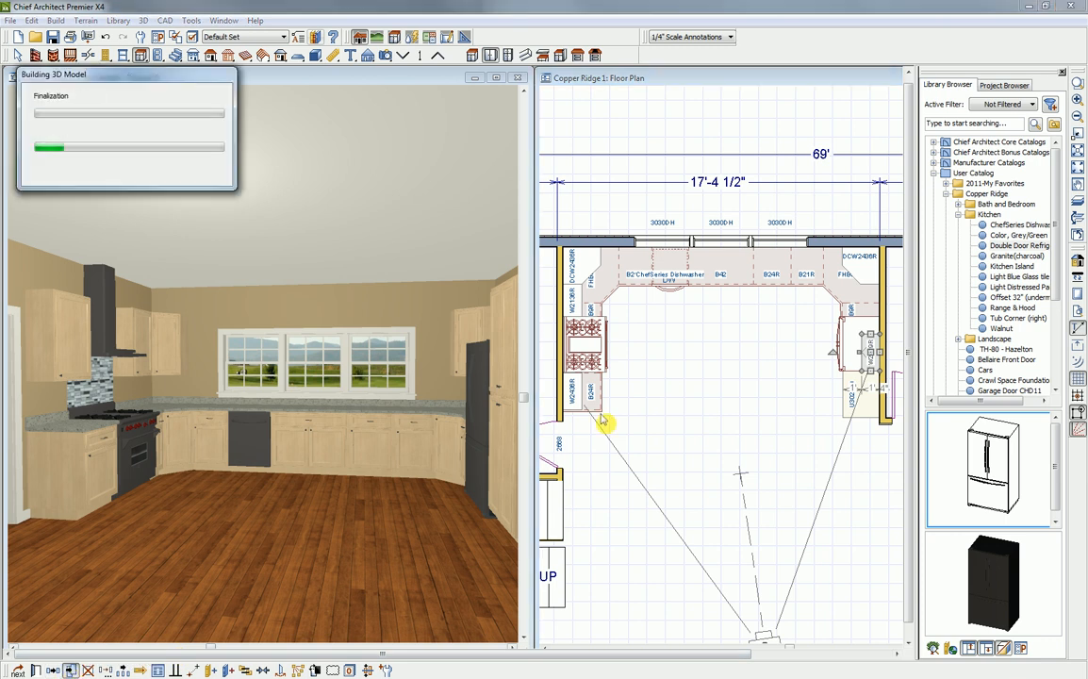
mouse_move(874, 353)
mouse_down()
mouse_move(874, 302)
mouse_move(871, 316)
mouse_up()
- Stretch the wall cabinet above the refrigerator to 35" wide and 24" deep so that it covers the appliance
click(872, 356)
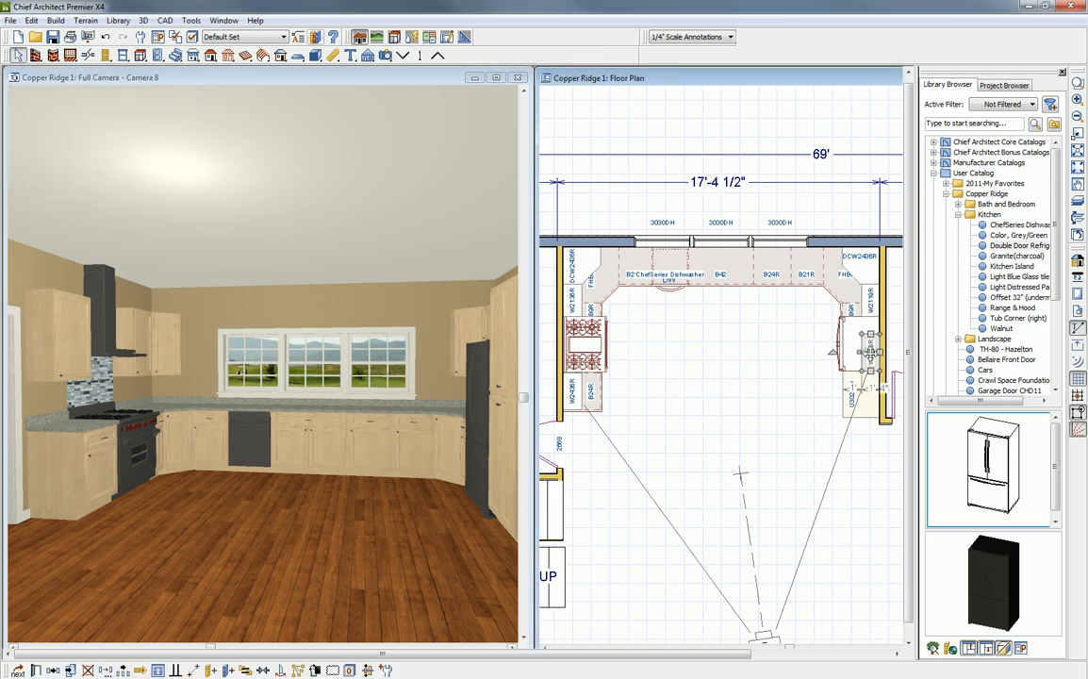
drag(871, 335, 844, 343)
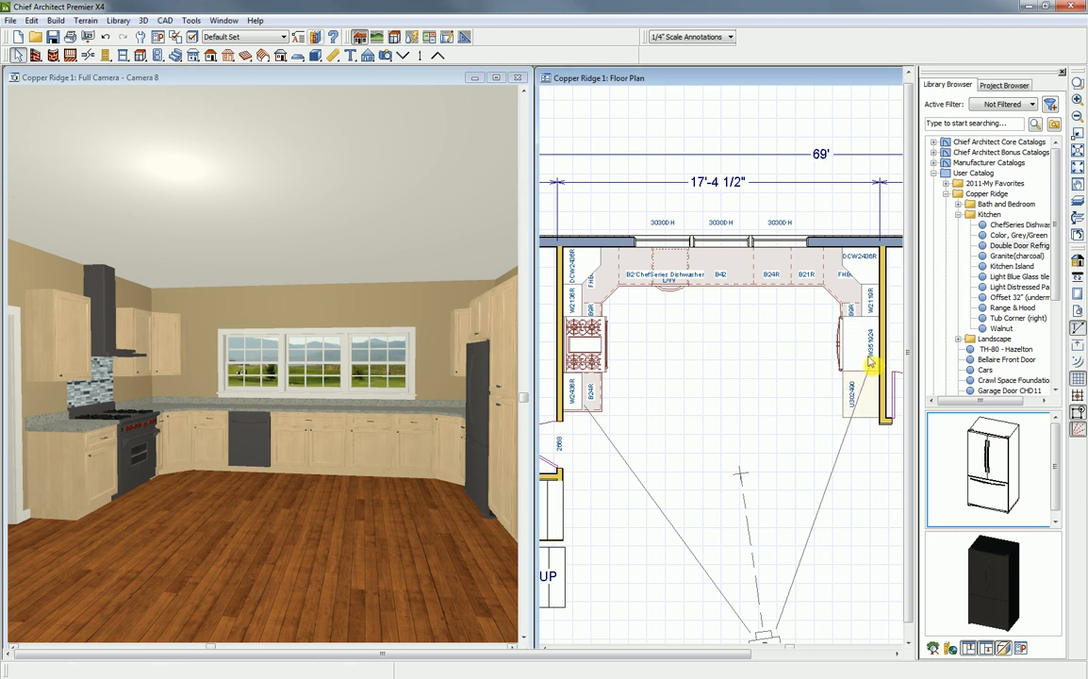
scroll(872, 358, up, 2)
scroll(871, 347, up, 1)
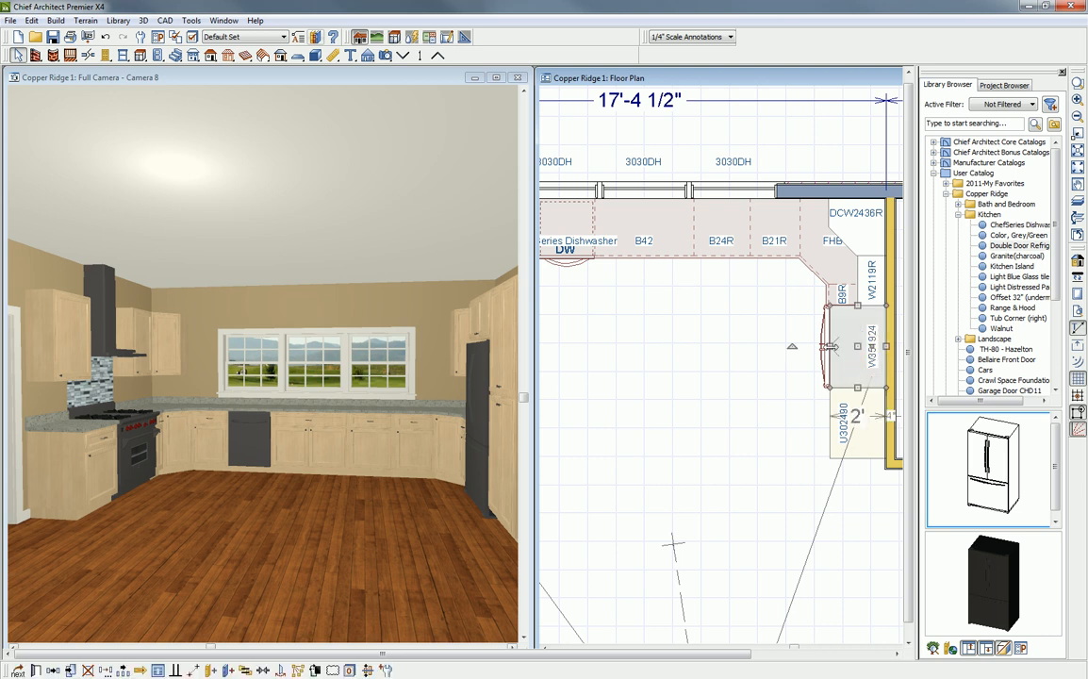
click(844, 346)
drag(842, 346, 837, 346)
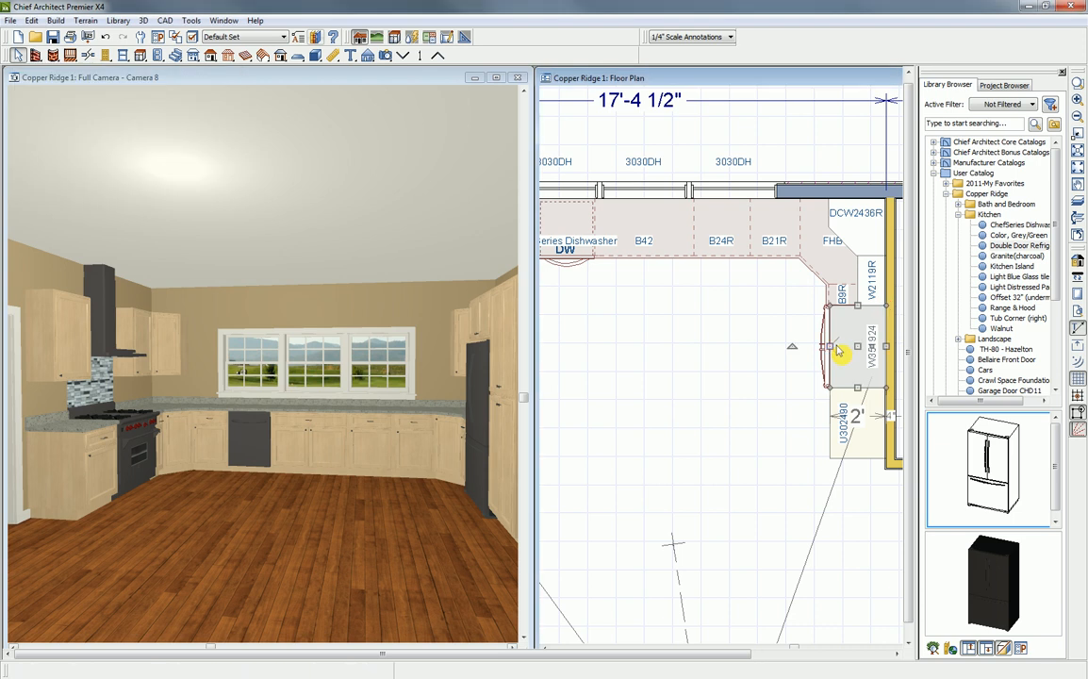
- Select all the wall cabinets in the kitchen together in the floor plan
click(648, 383)
scroll(669, 379, down, 2)
middle_drag(663, 393, 745, 318)
scroll(745, 318, down, 1)
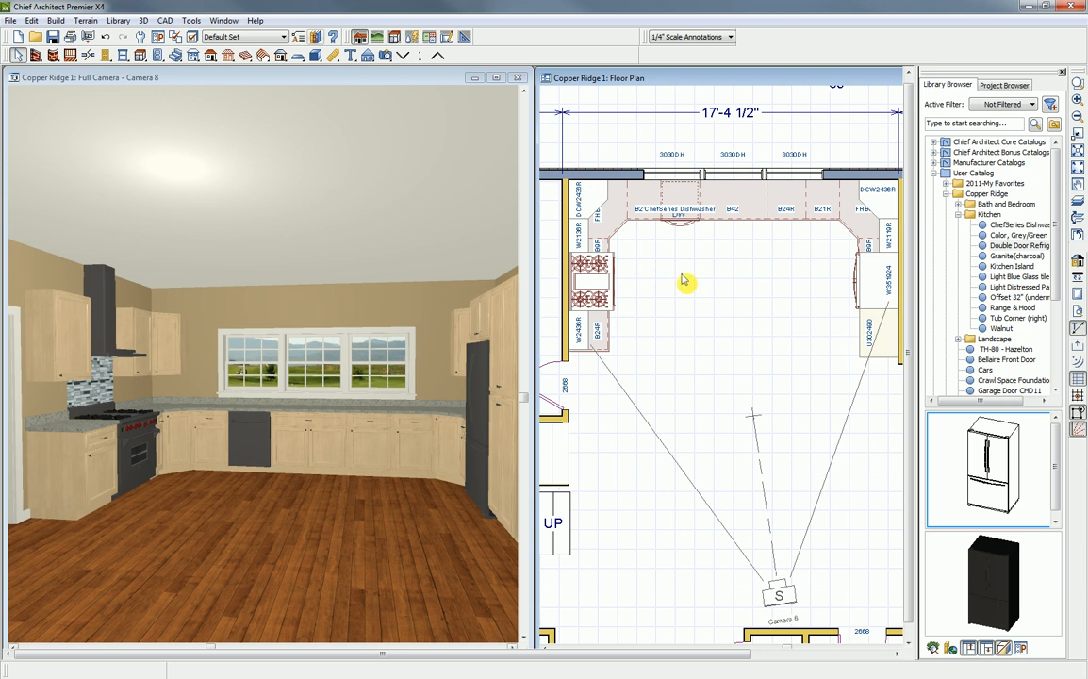
scroll(724, 283, down, 1)
middle_drag(774, 326, 762, 307)
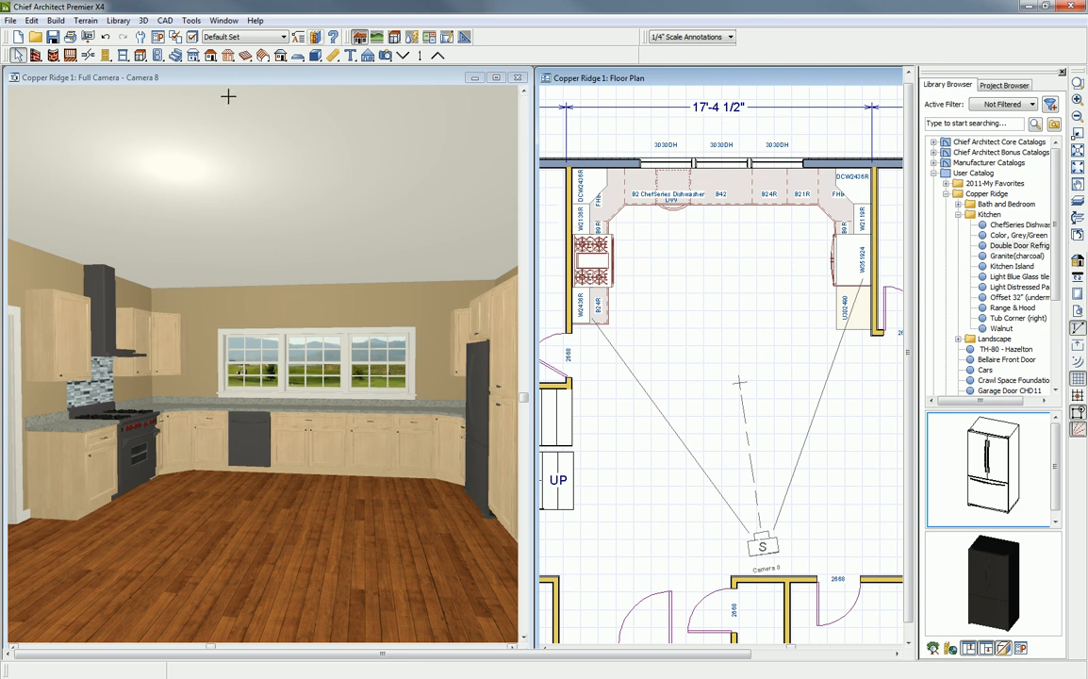
click(138, 55)
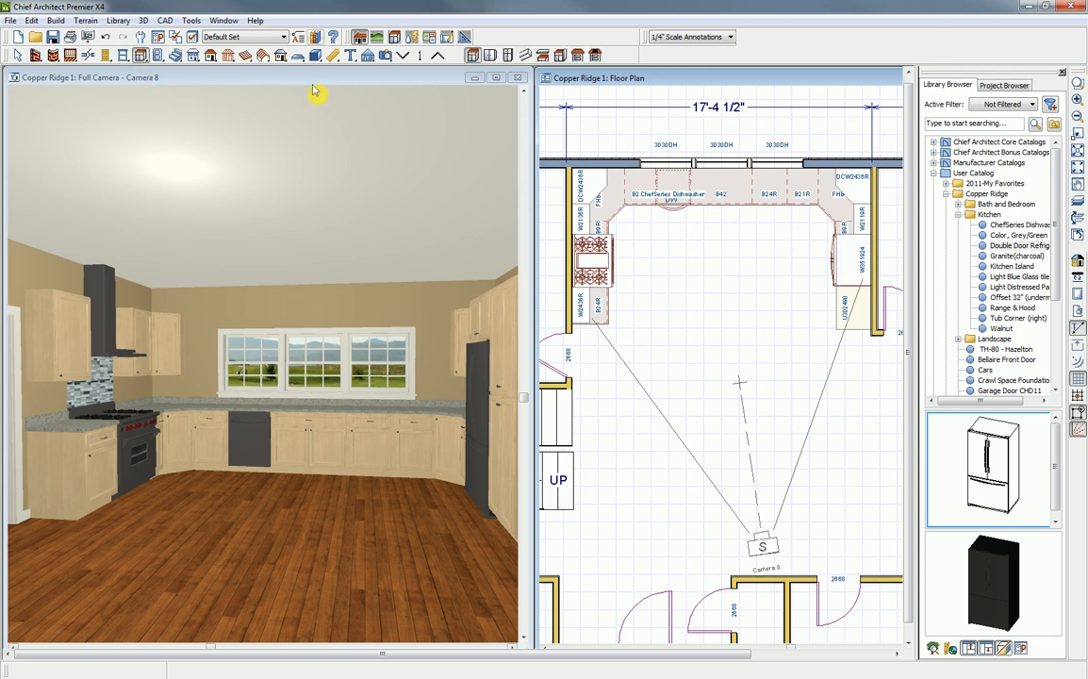
click(492, 56)
drag(608, 224, 890, 367)
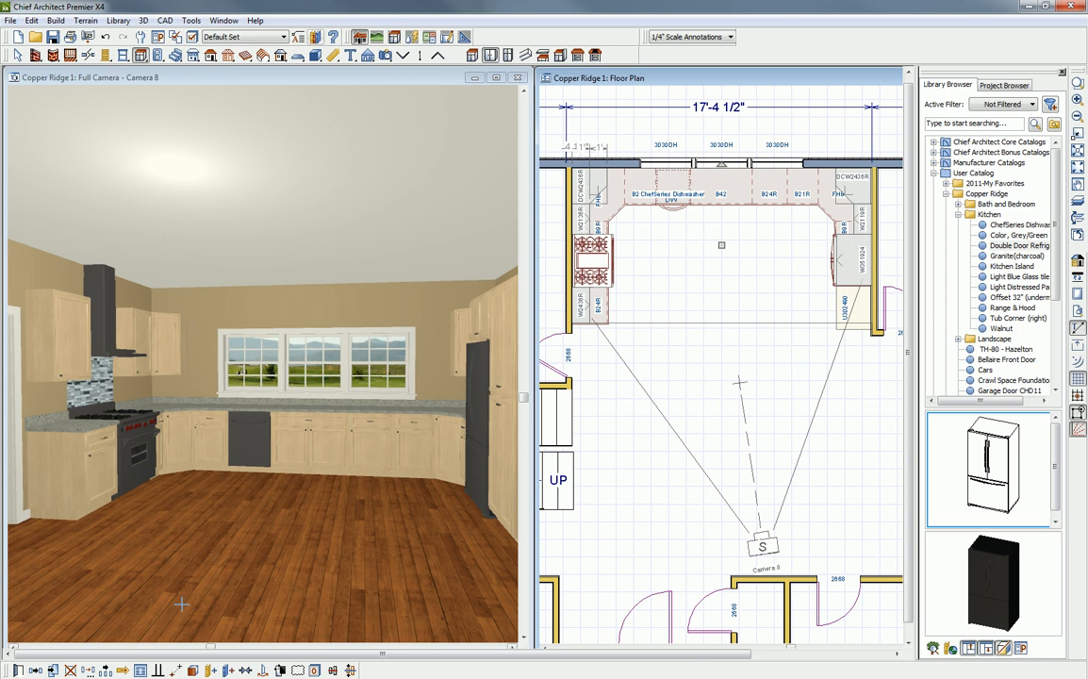
- Open the selected wall cabinets' specification and add the CA-22 crown molding from the core catalog's architectural moldings
click(17, 670)
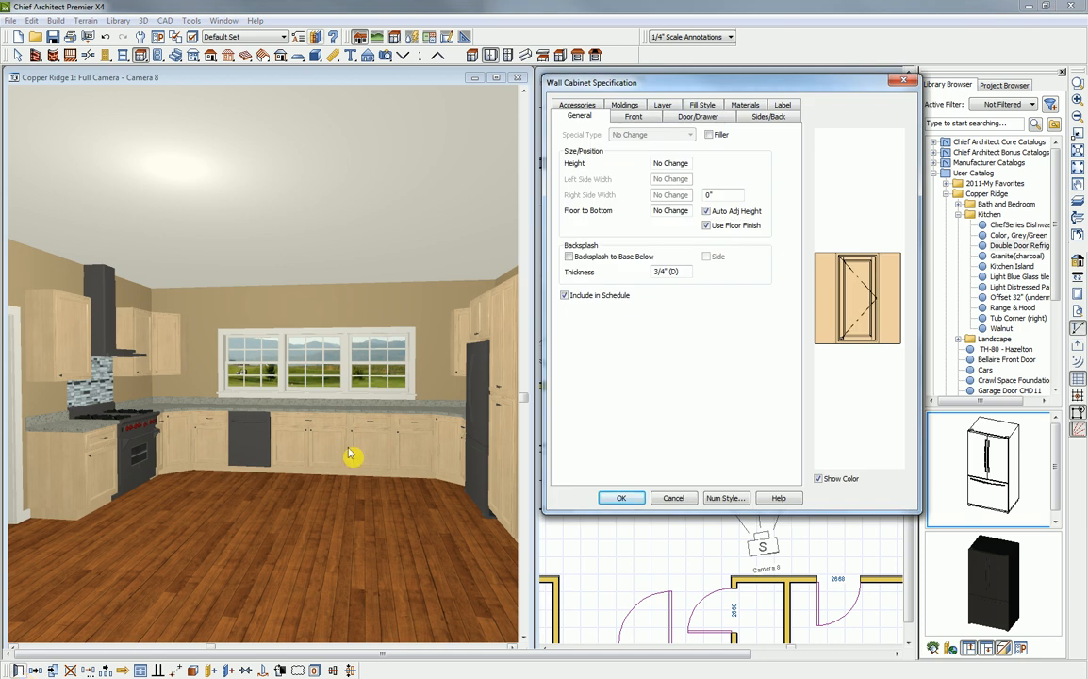
click(624, 105)
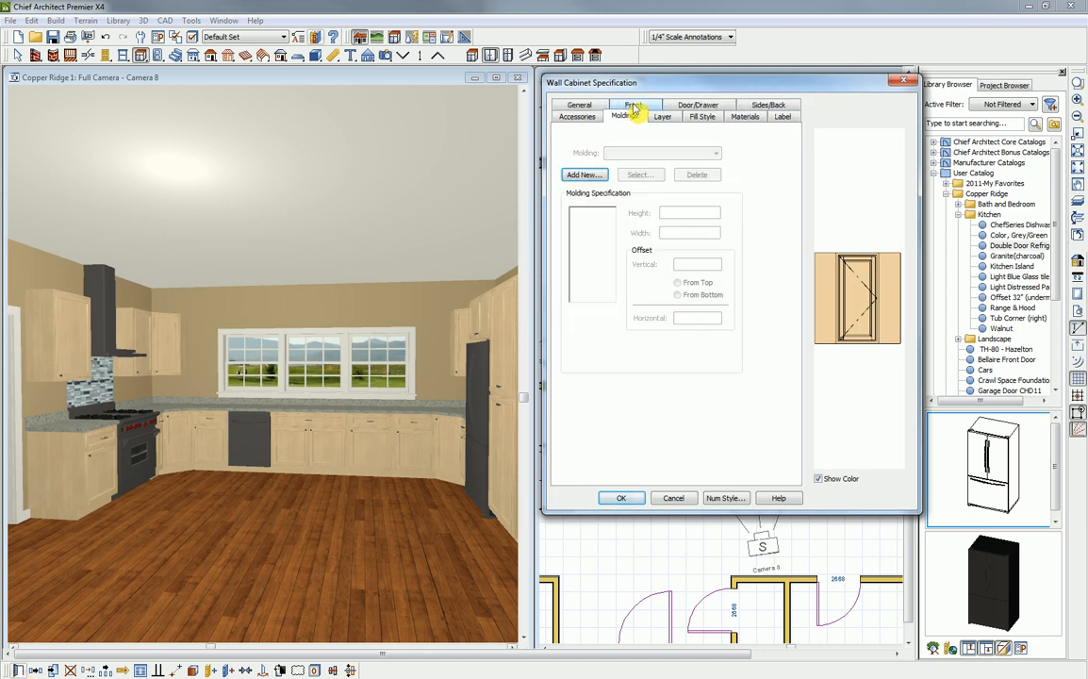
click(586, 176)
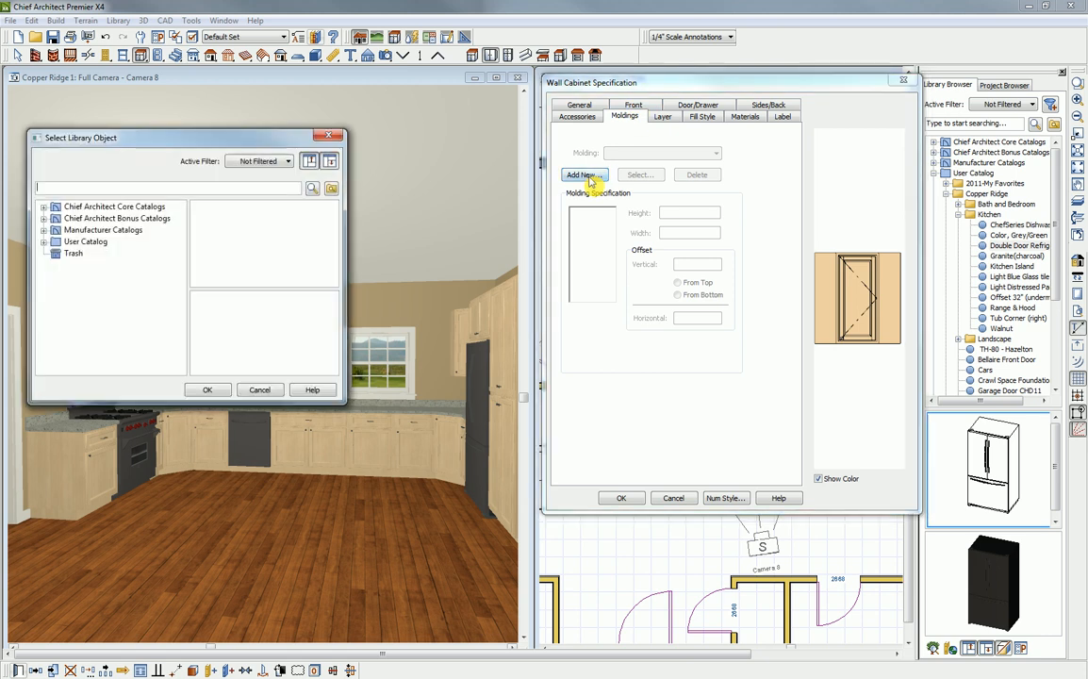
click(43, 206)
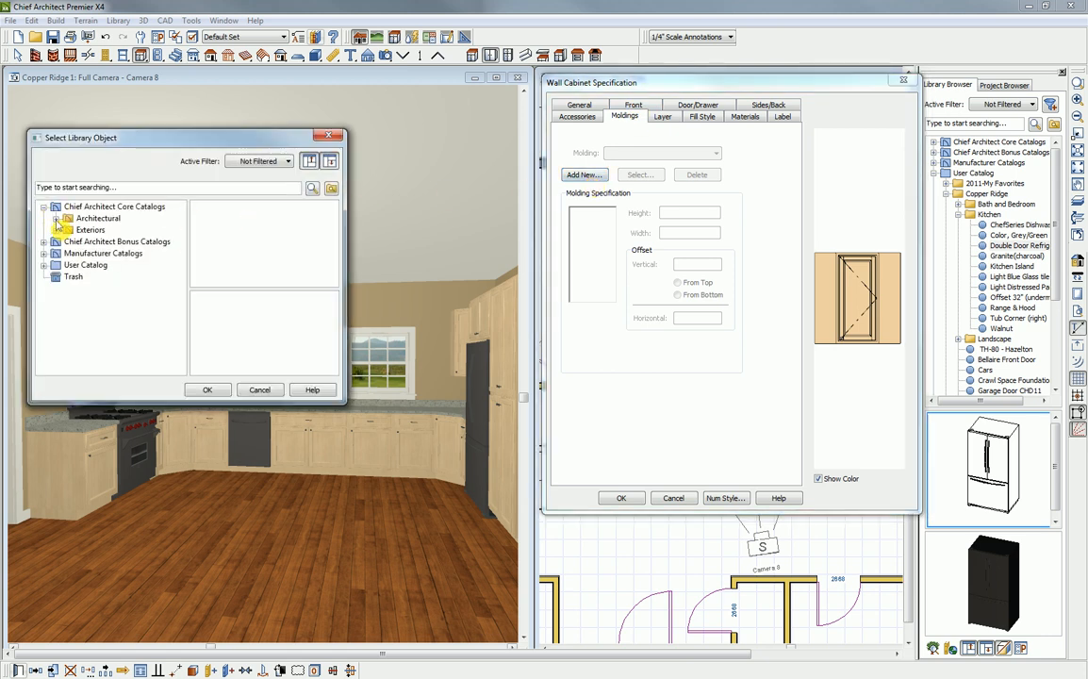
click(55, 219)
click(68, 230)
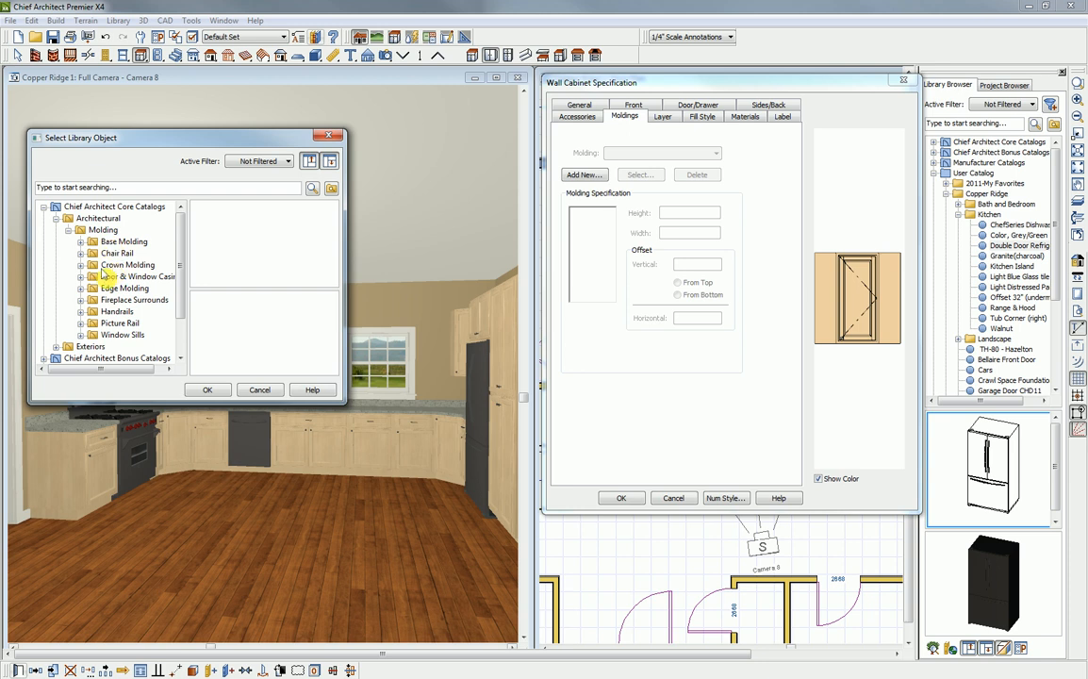
double_click(111, 265)
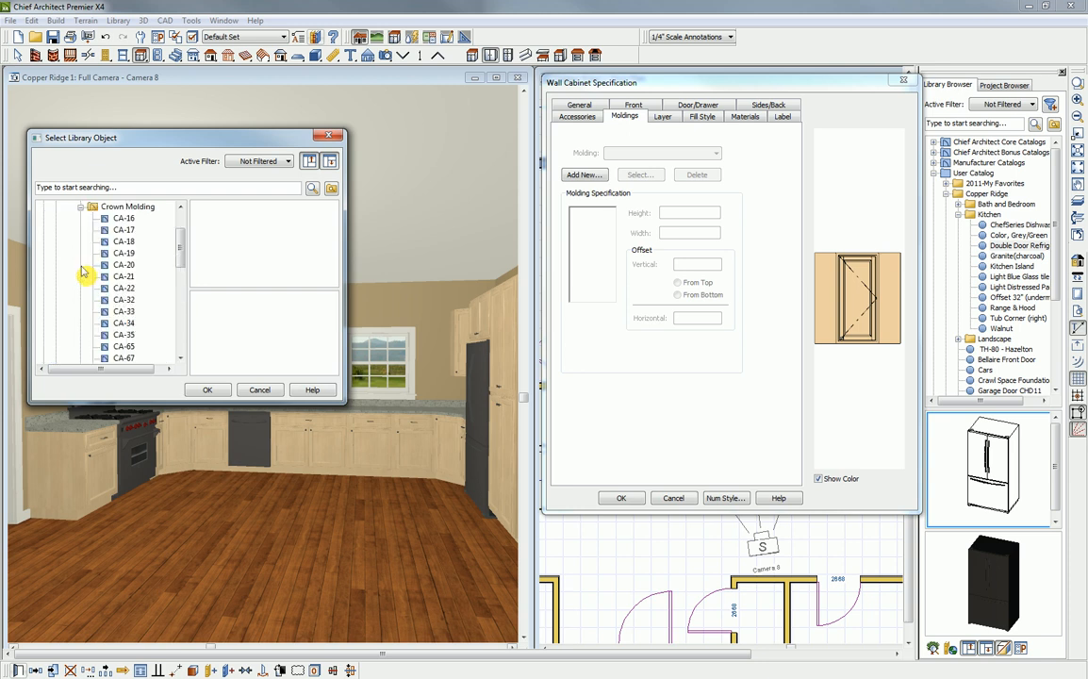
click(125, 206)
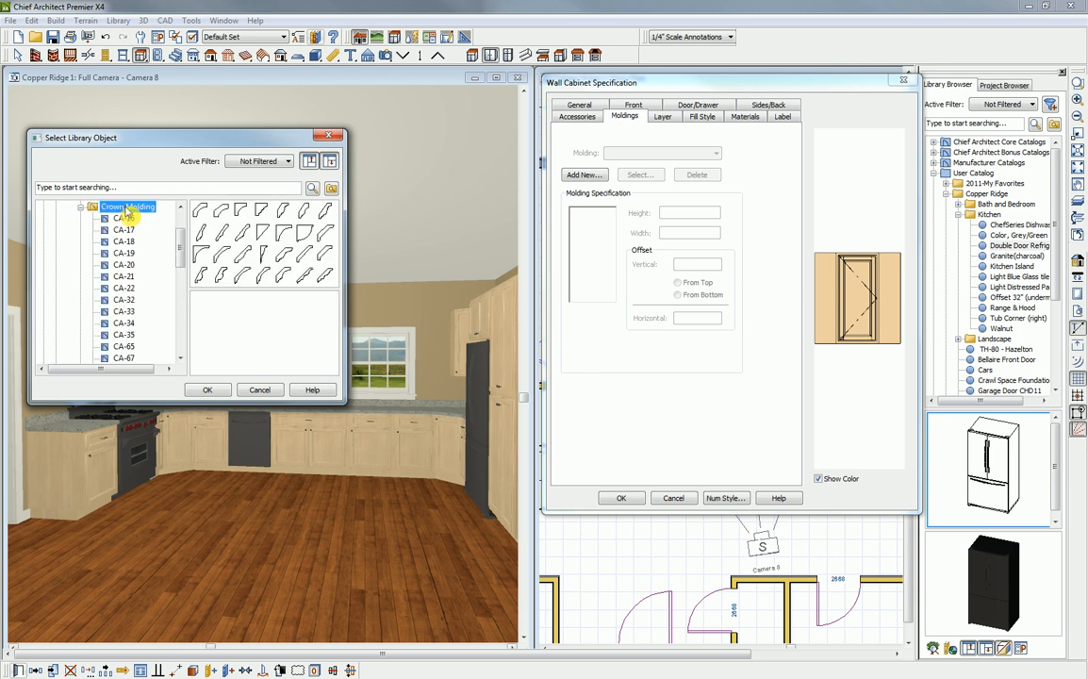
click(324, 211)
click(211, 390)
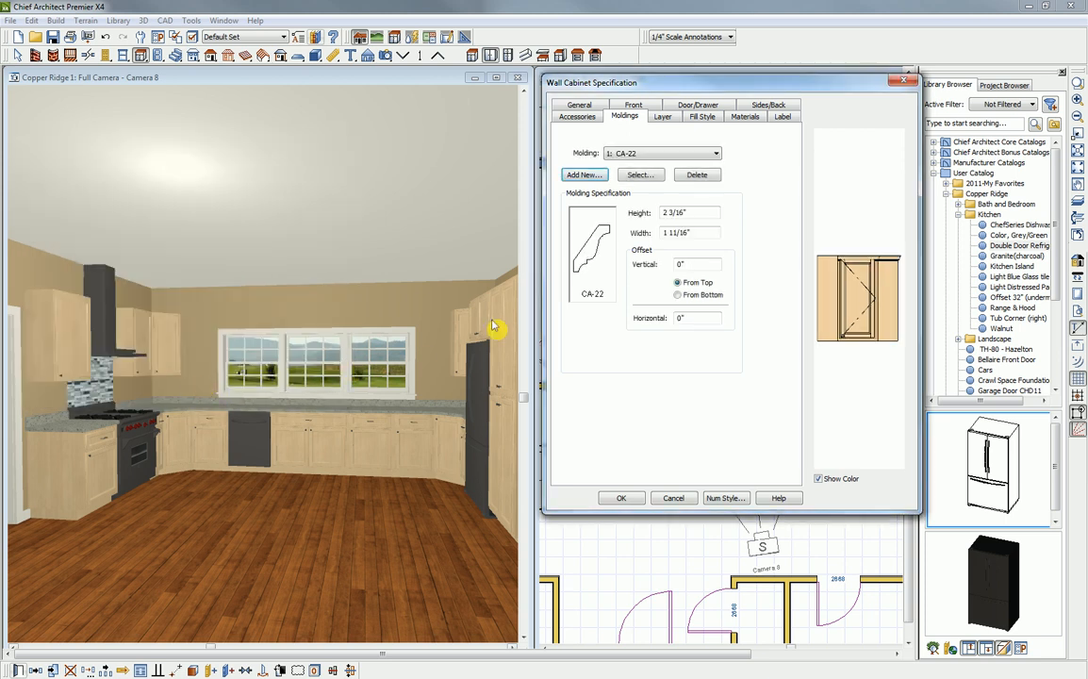
- Set the CA-22 molding's height to 3" and its vertical offset to -3" from the top, and apply it to the wall cabinets
drag(691, 212, 655, 215)
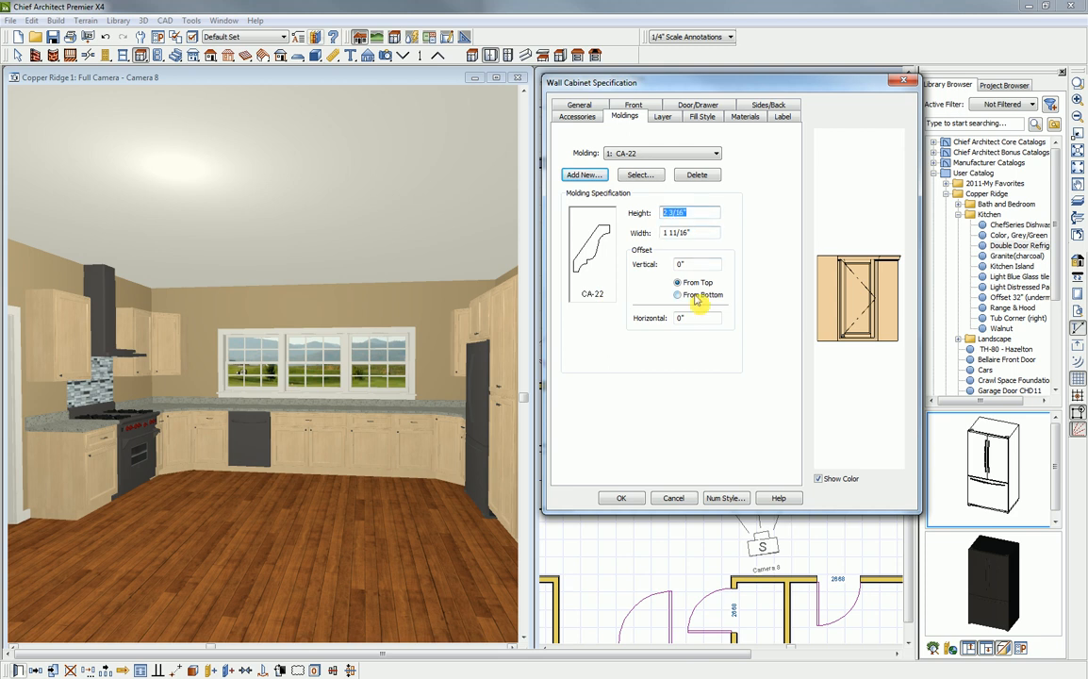
text(3)
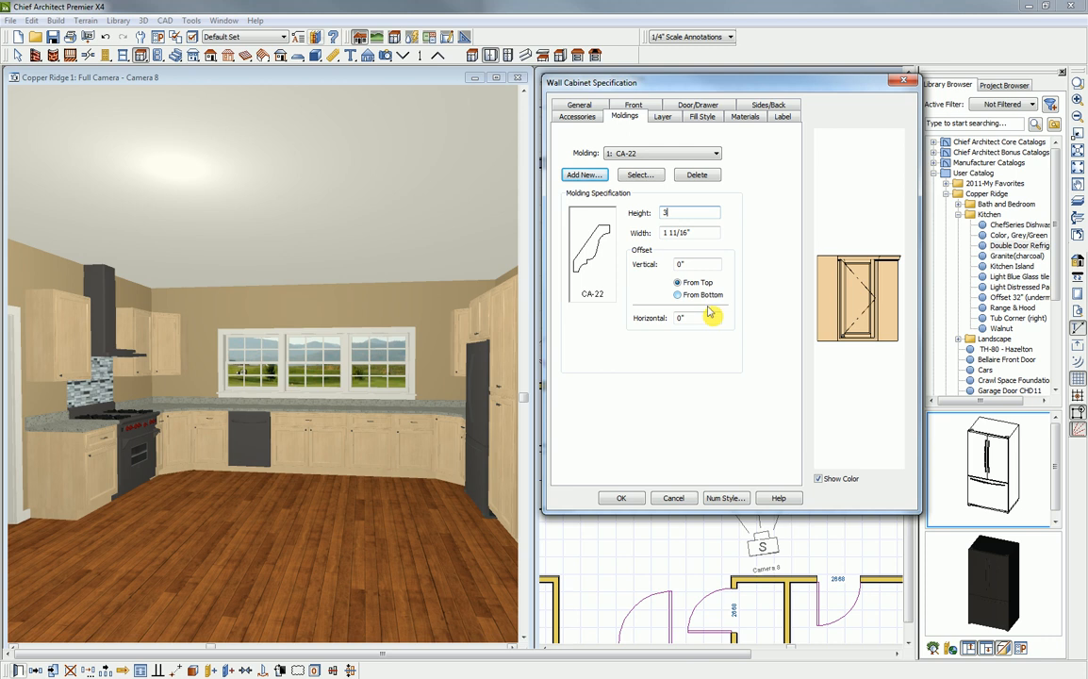
click(698, 265)
text(-3)
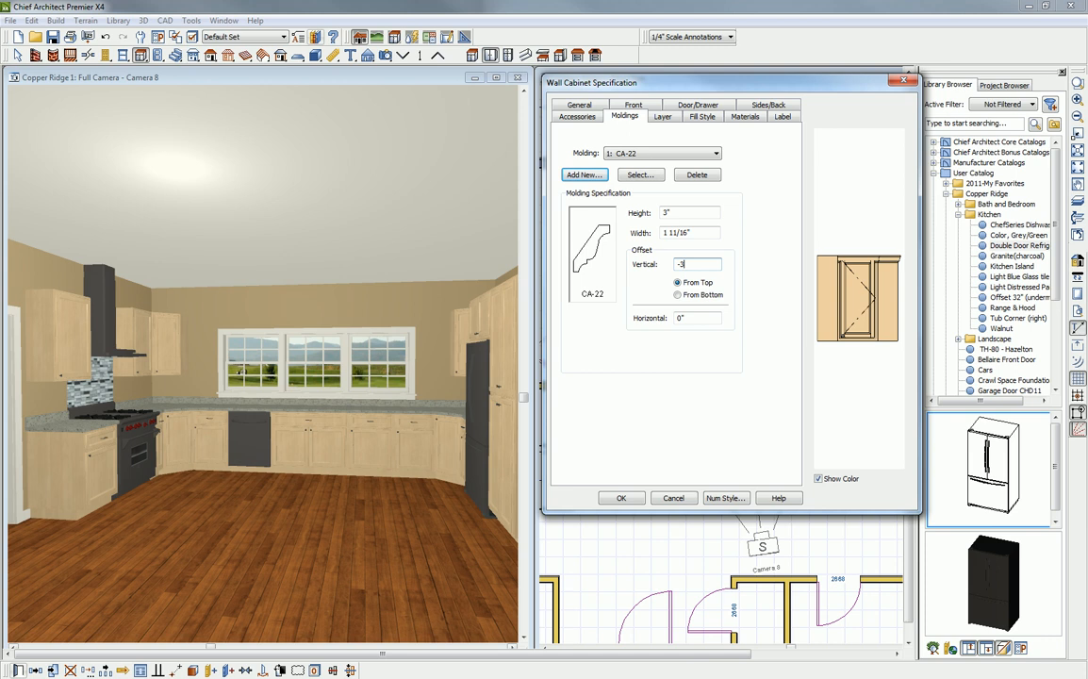
key(Tab)
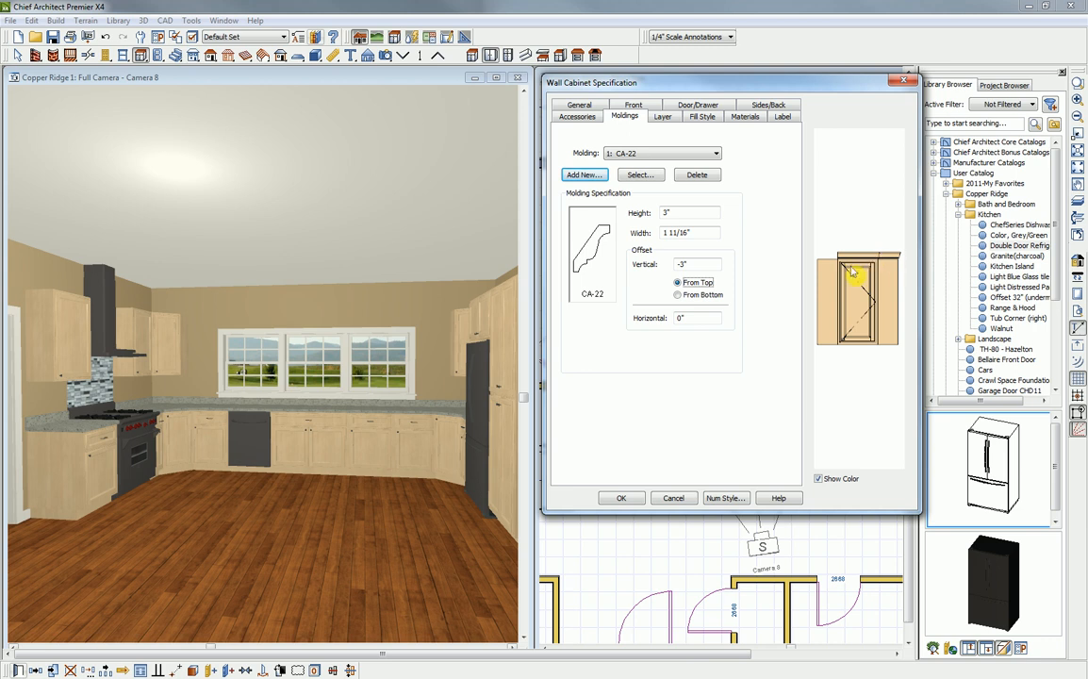
click(620, 499)
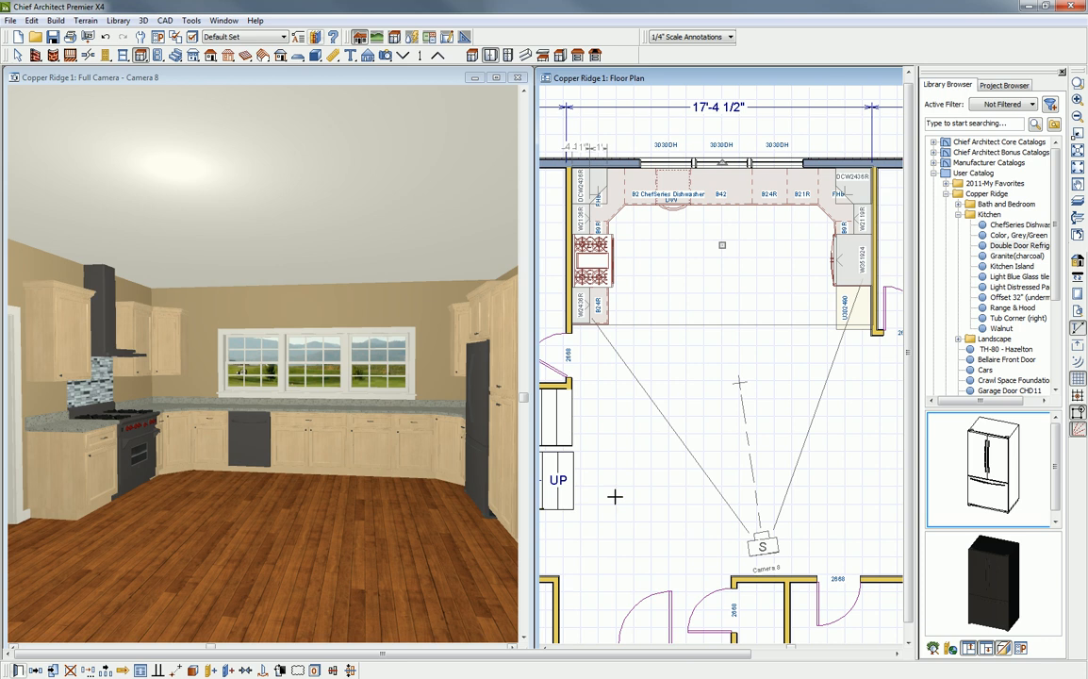
- Examine the crown molding on the wall cabinets up close in the camera view, and face the camera toward the back wall
key(space)
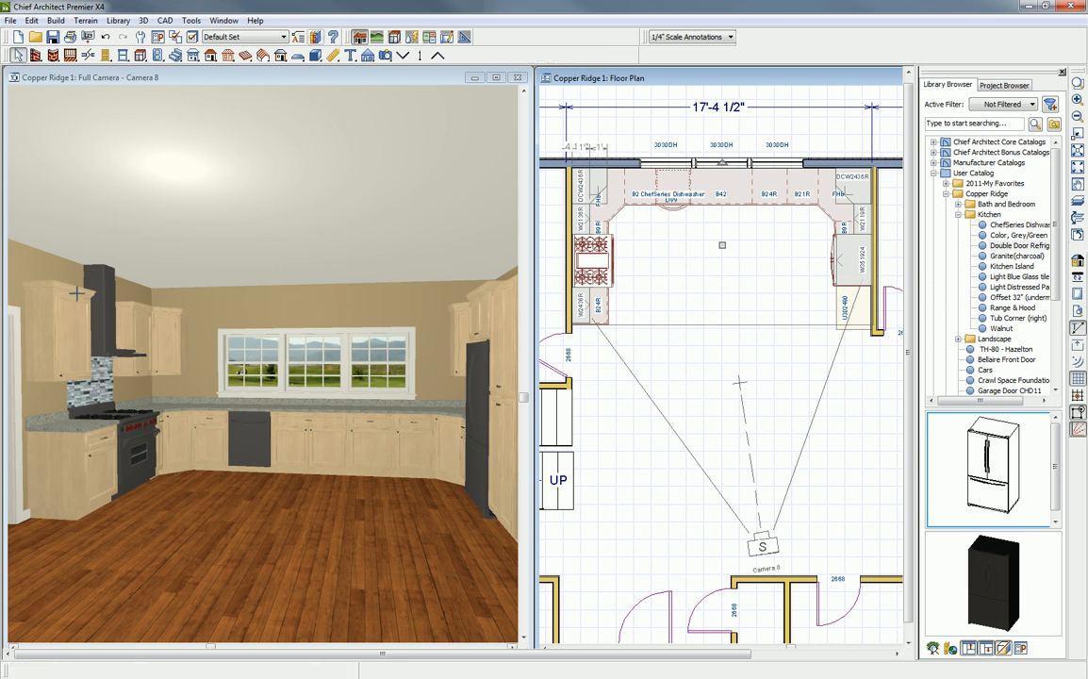
scroll(76, 293, up, 1)
scroll(76, 293, down, 1)
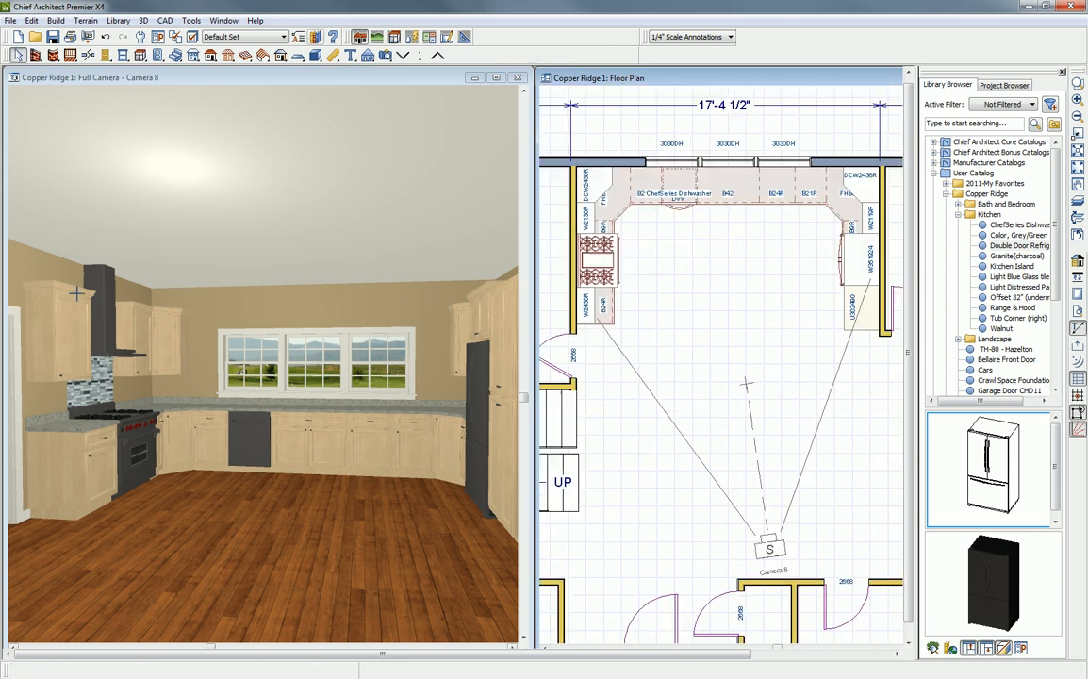
click(151, 79)
scroll(77, 283, up, 4)
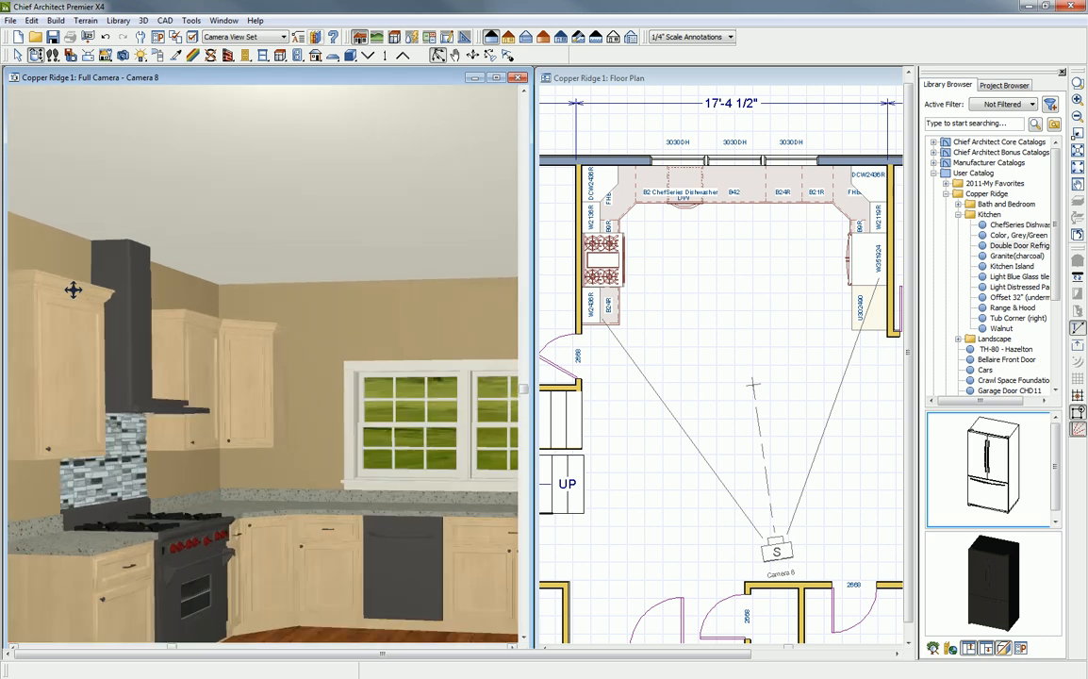
scroll(81, 289, up, 2)
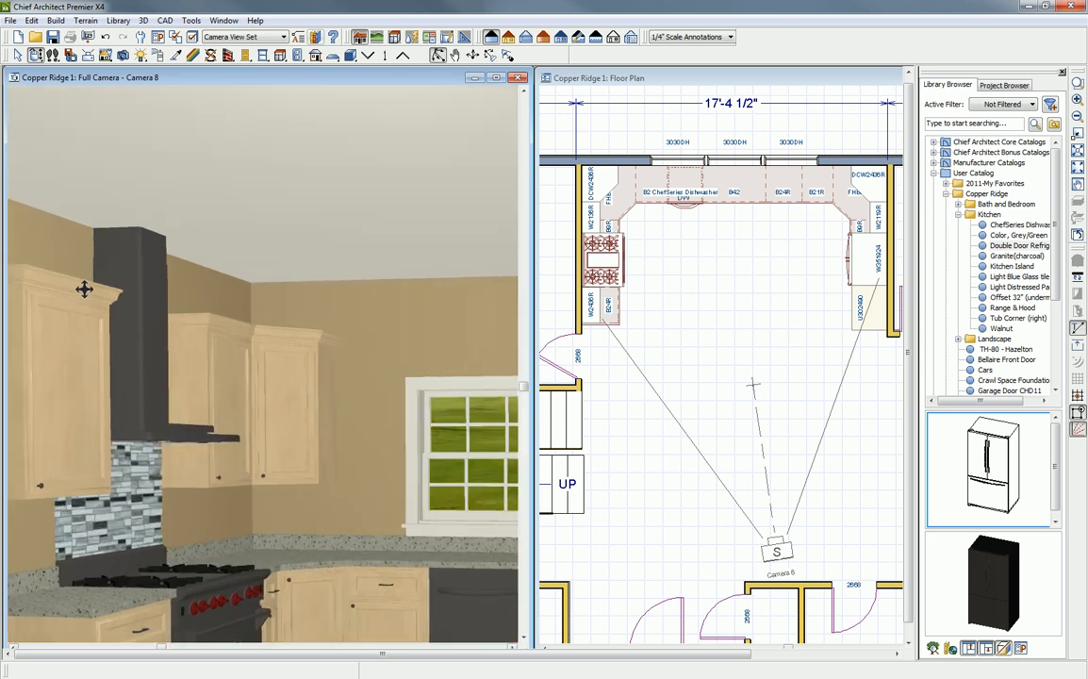
scroll(90, 286, down, 5)
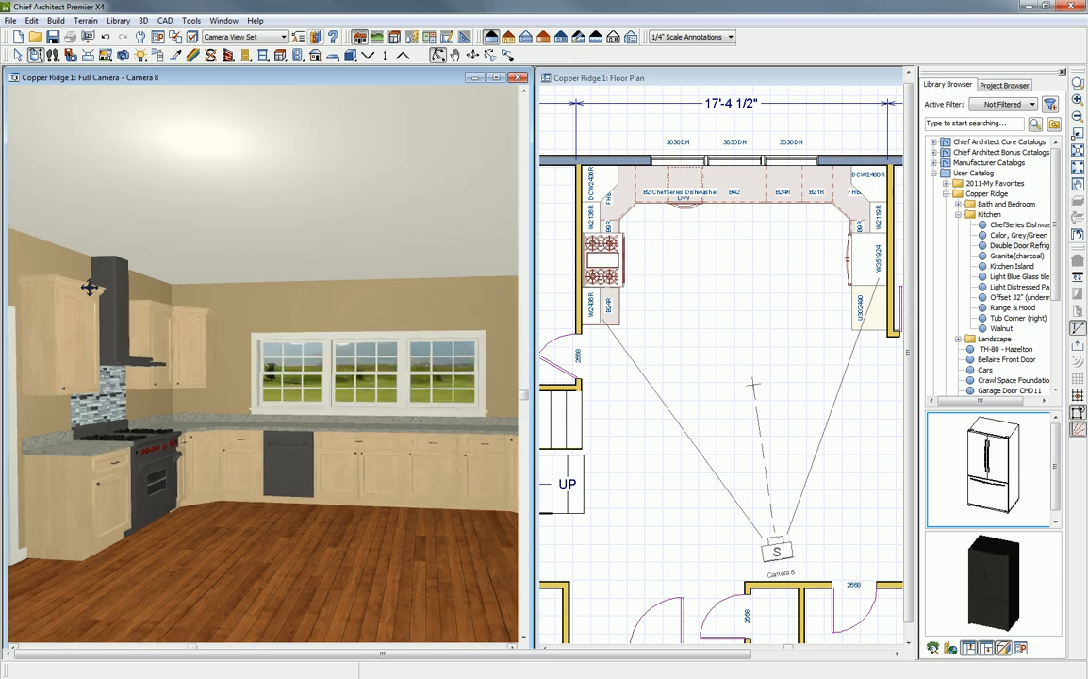
scroll(96, 264, down, 2)
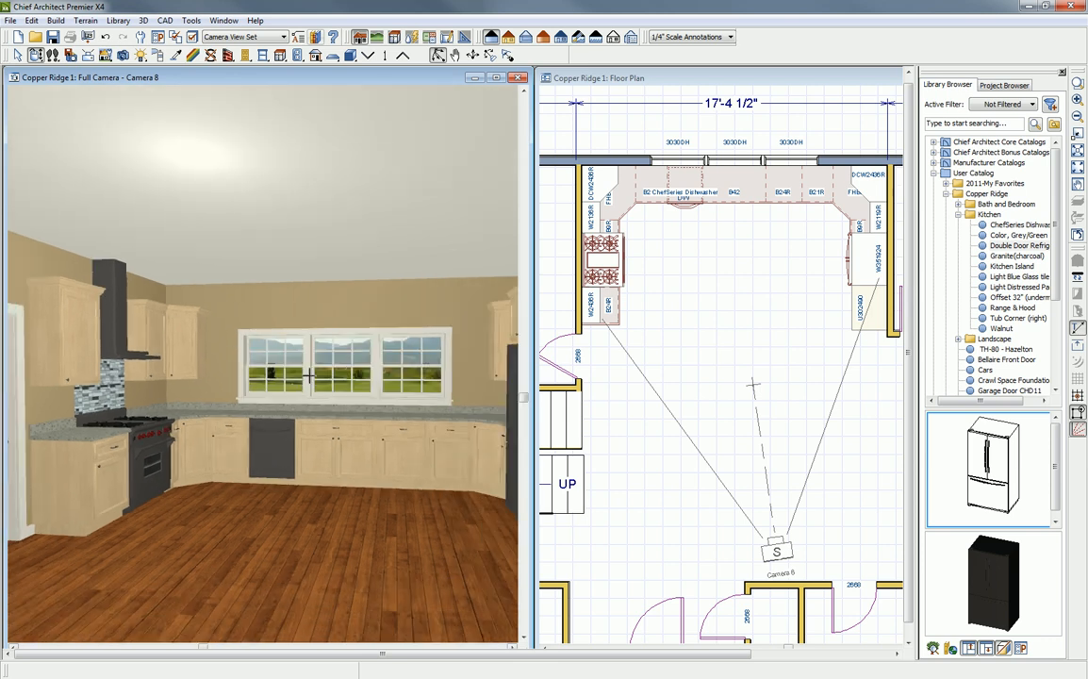
drag(245, 251, 267, 259)
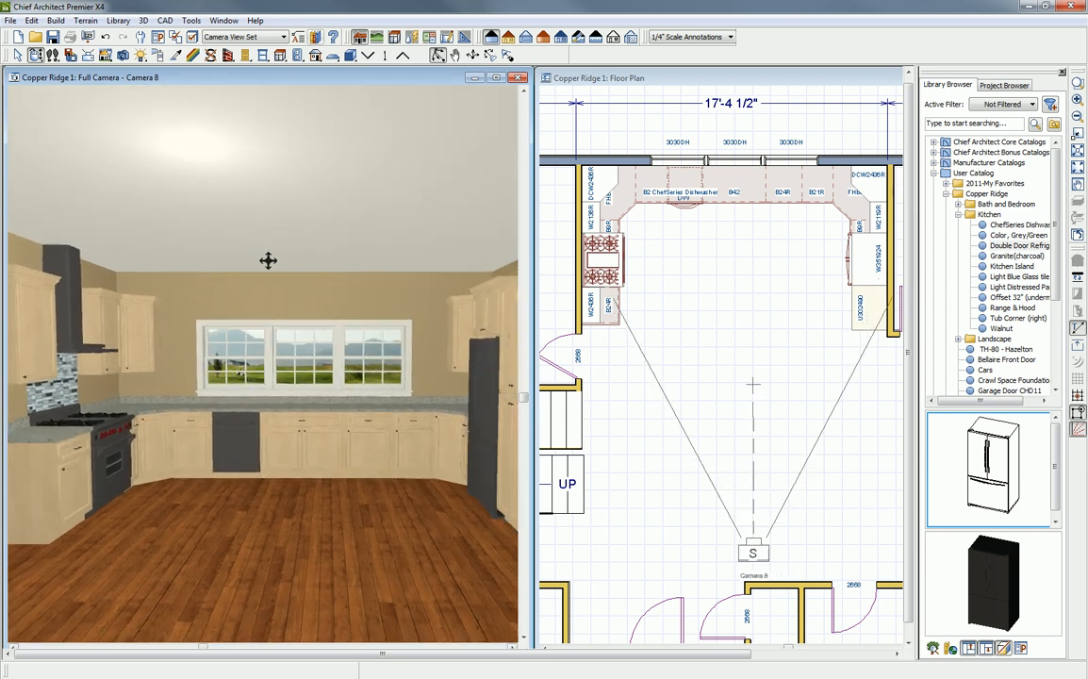
key(space)
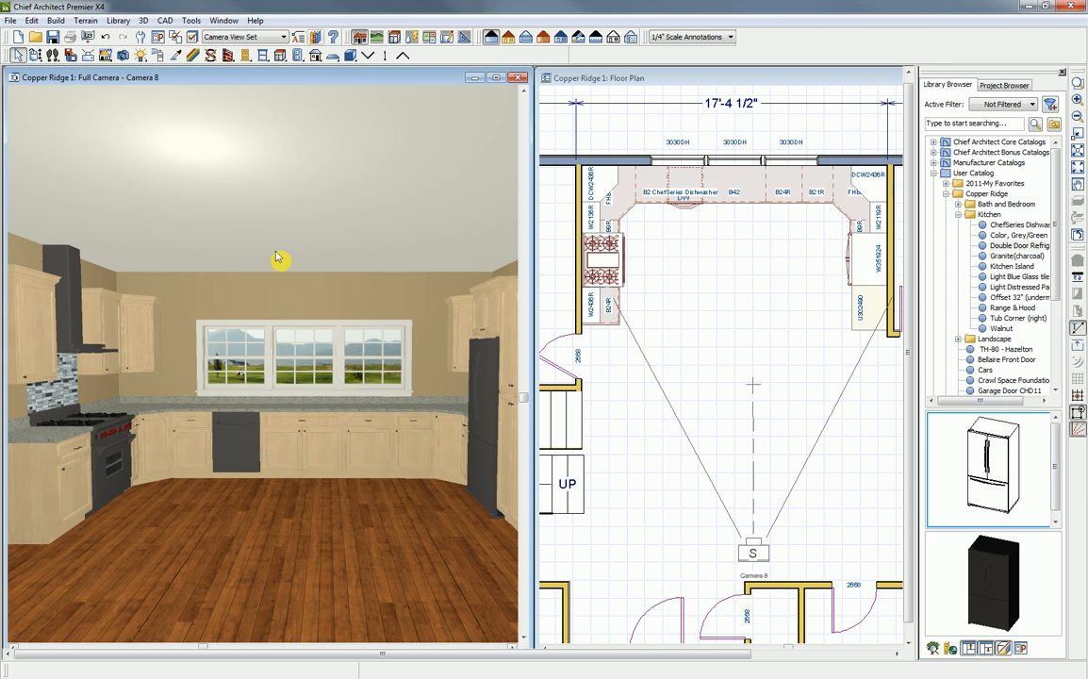
- Place a freestanding base cabinet in the middle of the kitchen floor as an island
click(280, 55)
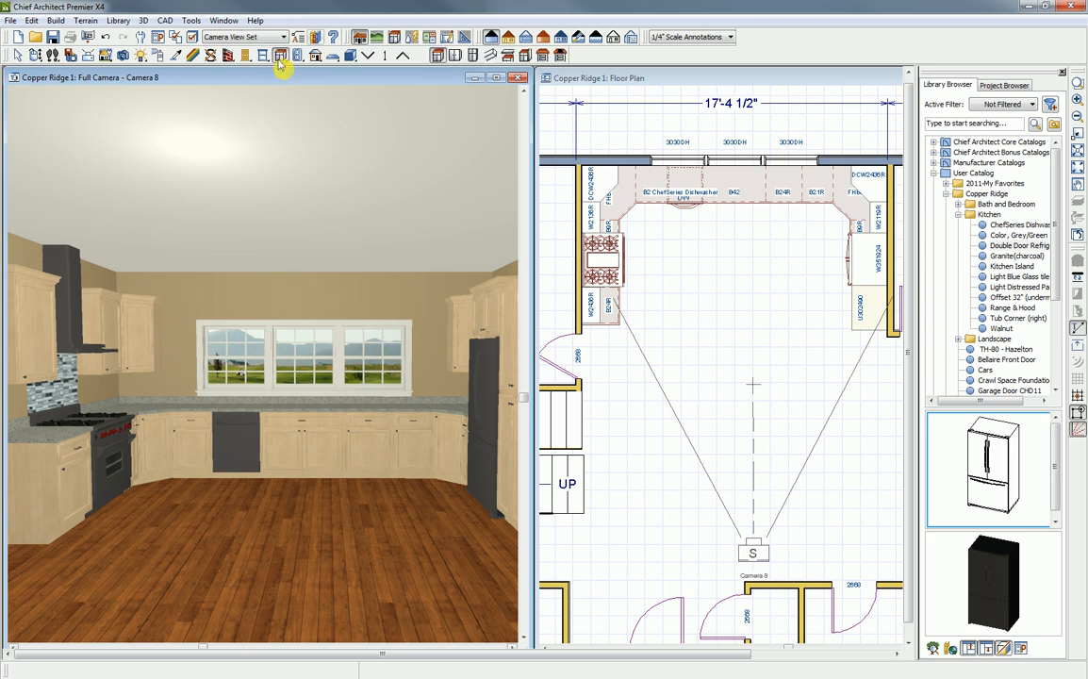
click(292, 525)
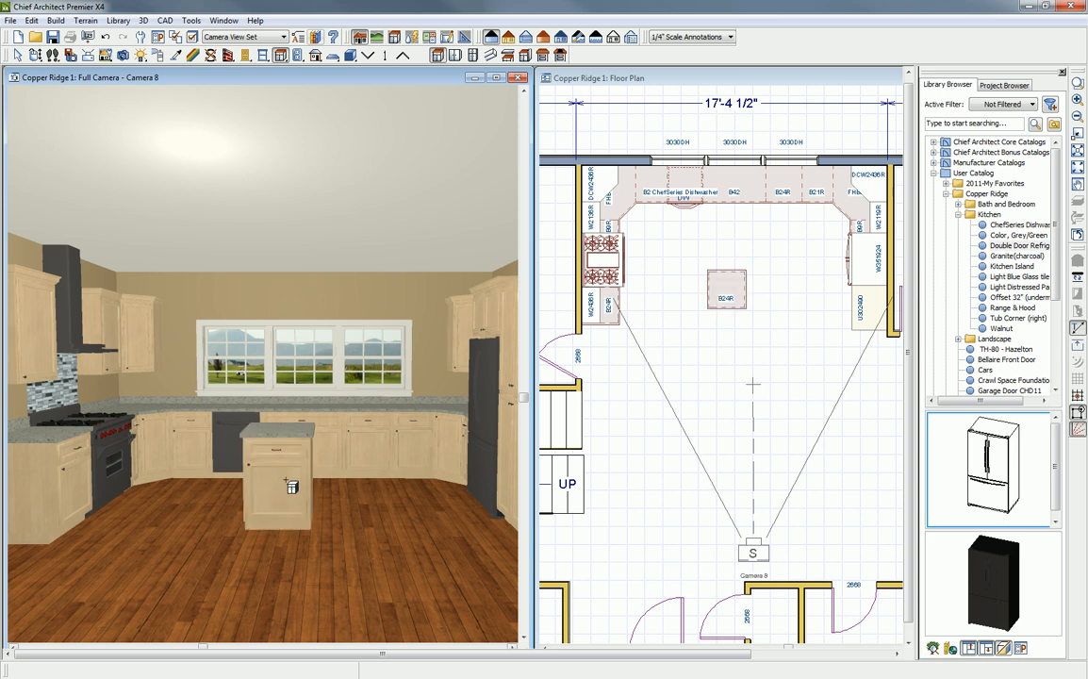
key(space)
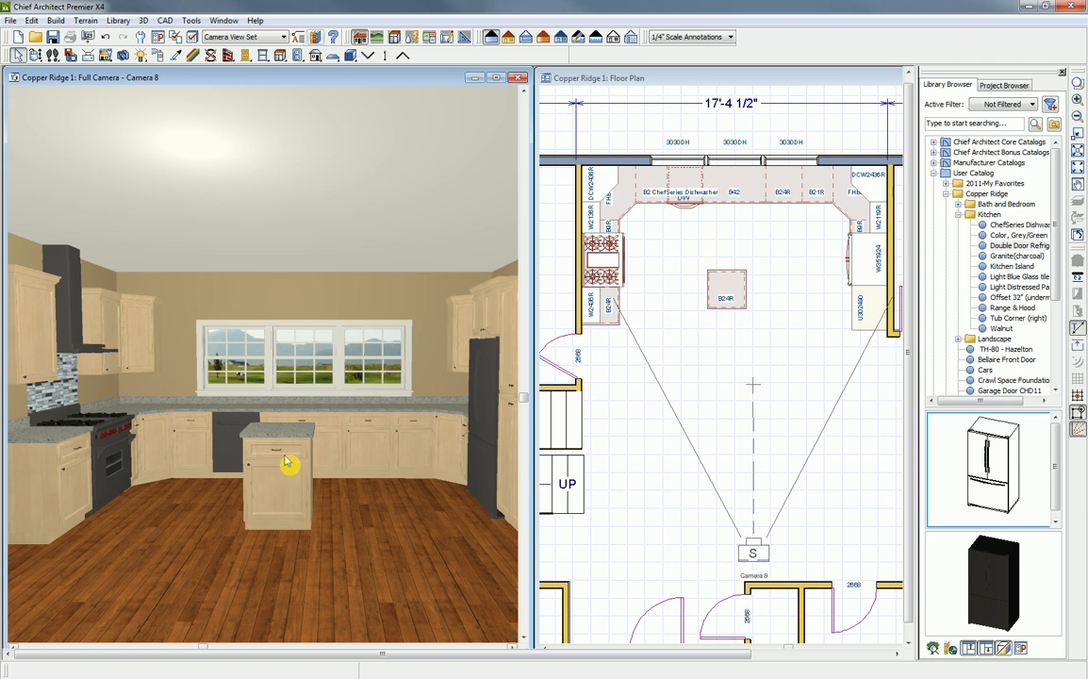
- Widen the island base cabinet to 36" and shift it sideways toward the range
click(283, 483)
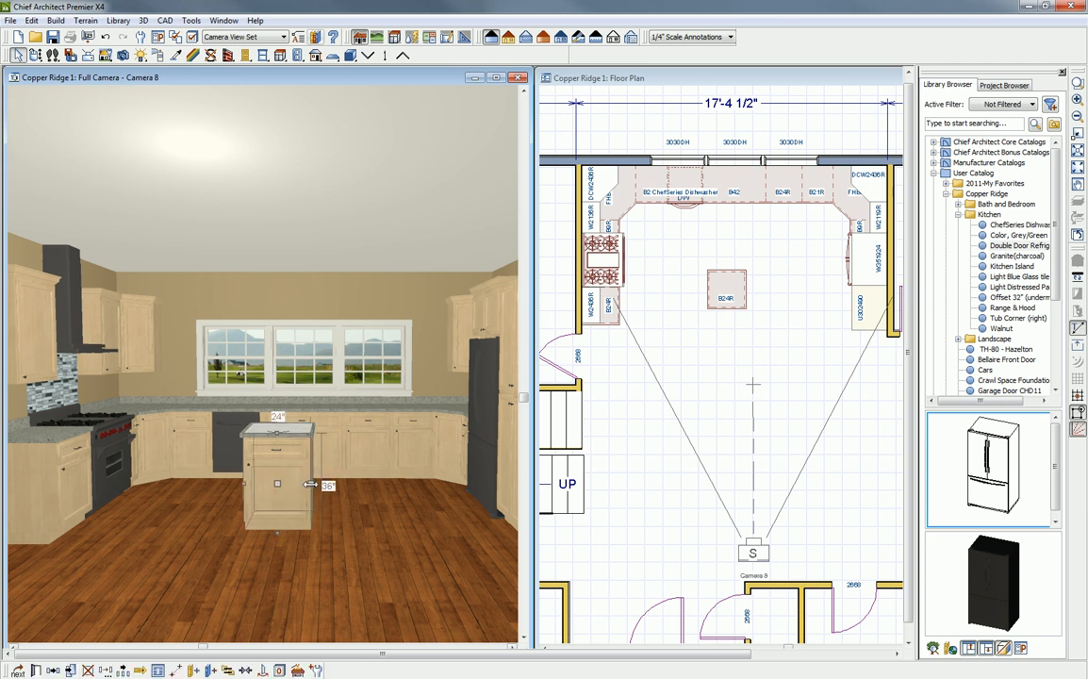
drag(312, 483, 345, 484)
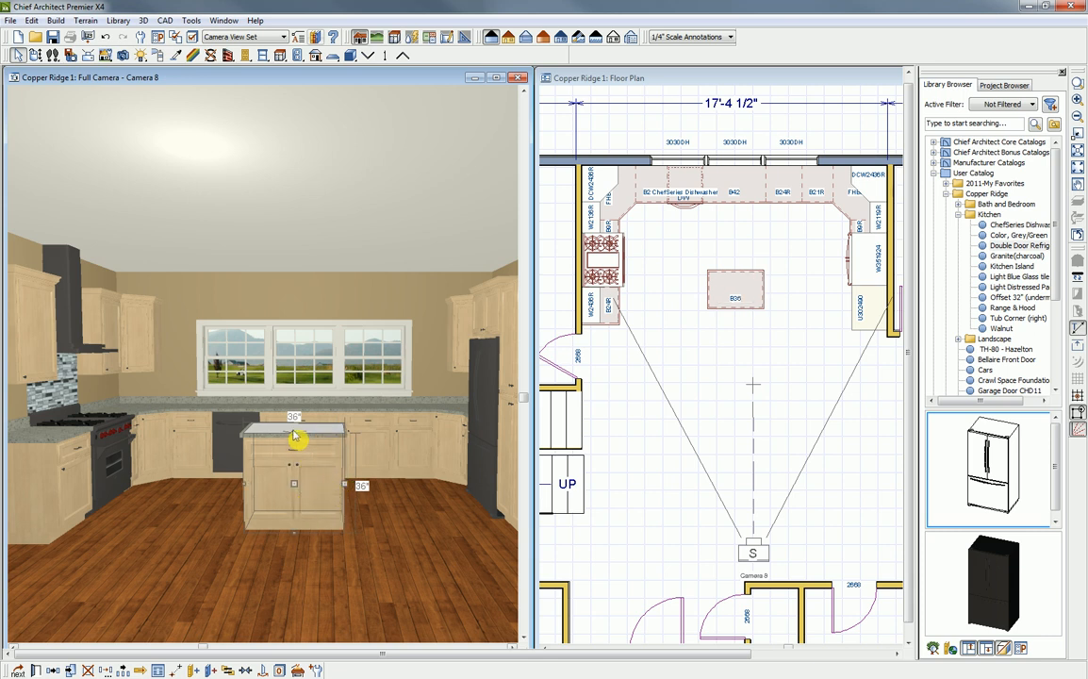
drag(298, 484, 265, 482)
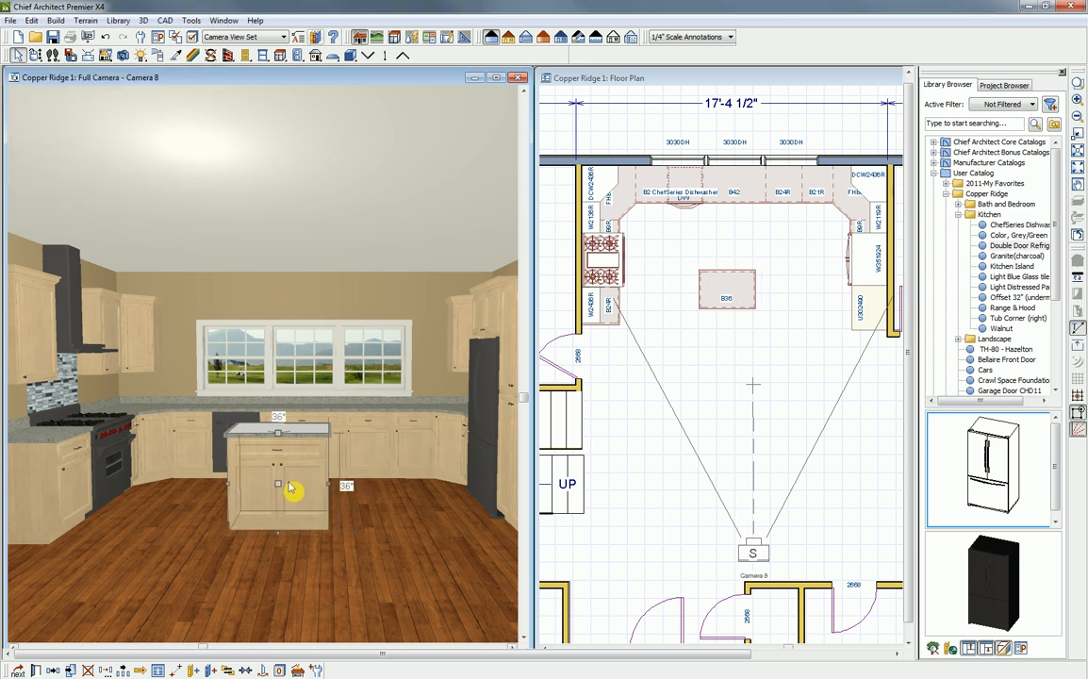
- Review the island base cabinet's special types, size, front, sides, molding and accessory options, and leave its specification unchanged
double_click(291, 466)
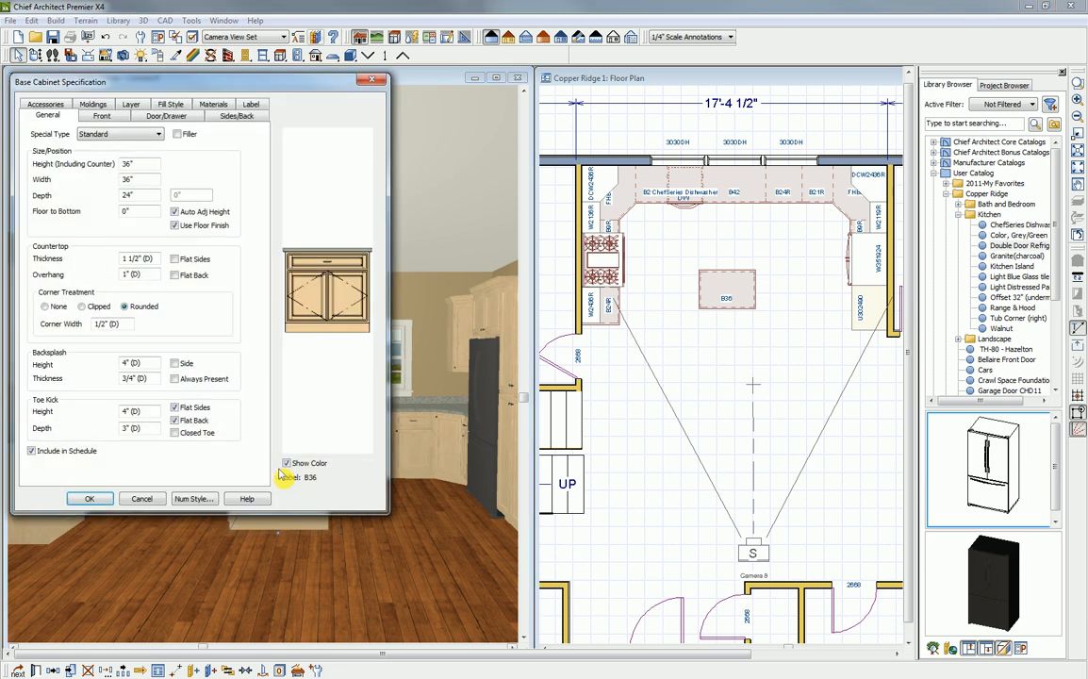
drag(196, 87, 227, 92)
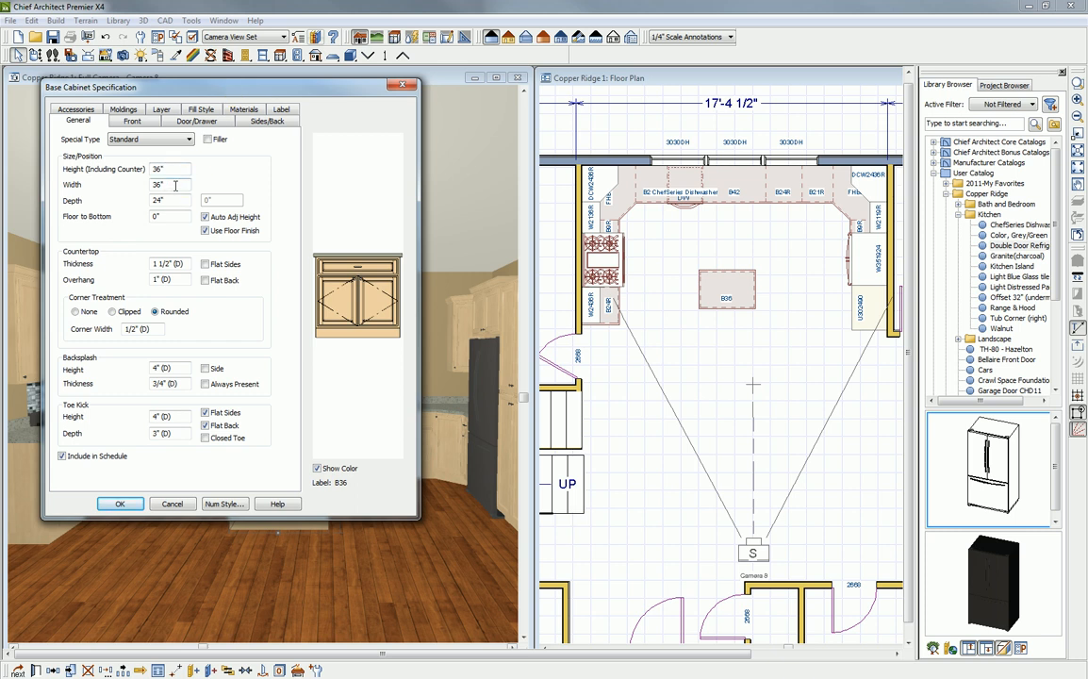
click(188, 140)
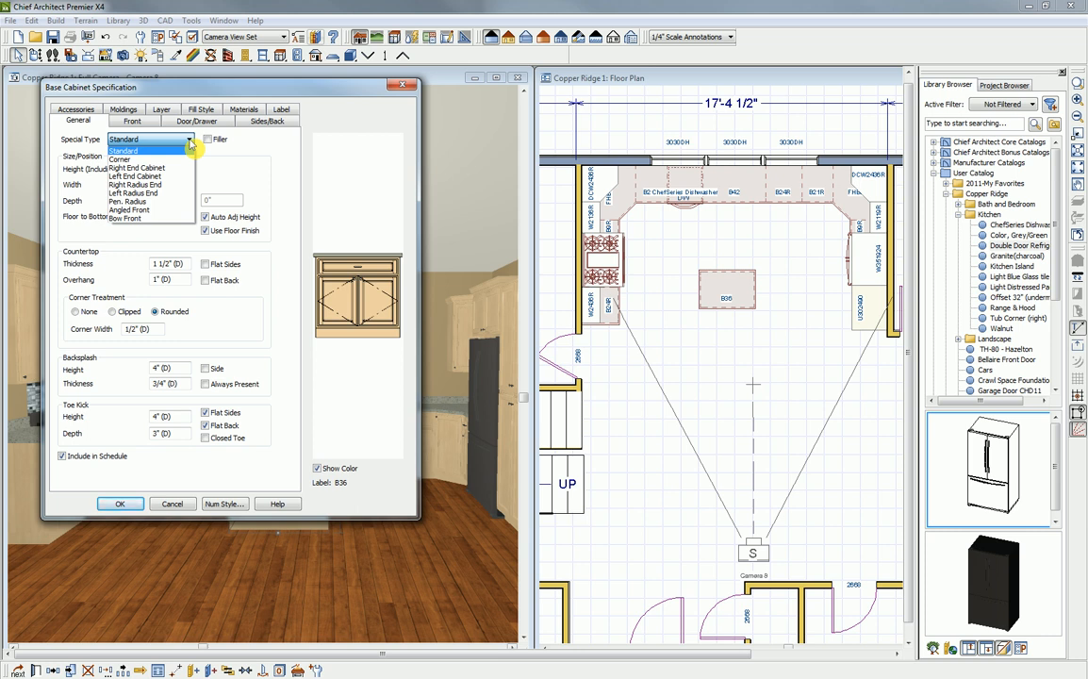
click(238, 176)
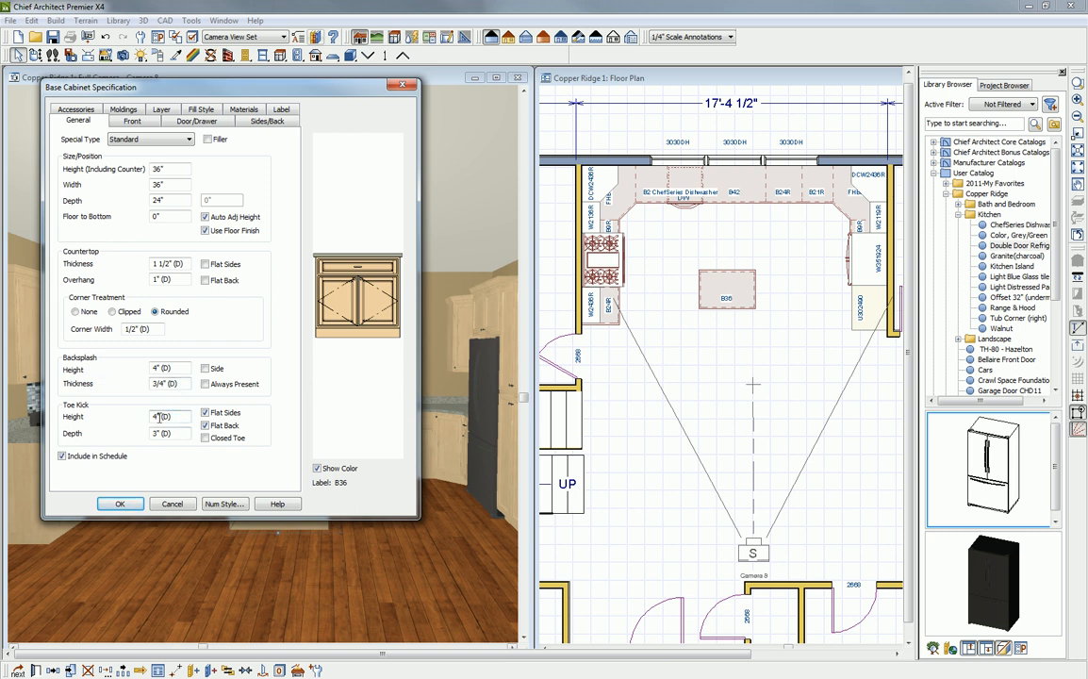
click(132, 122)
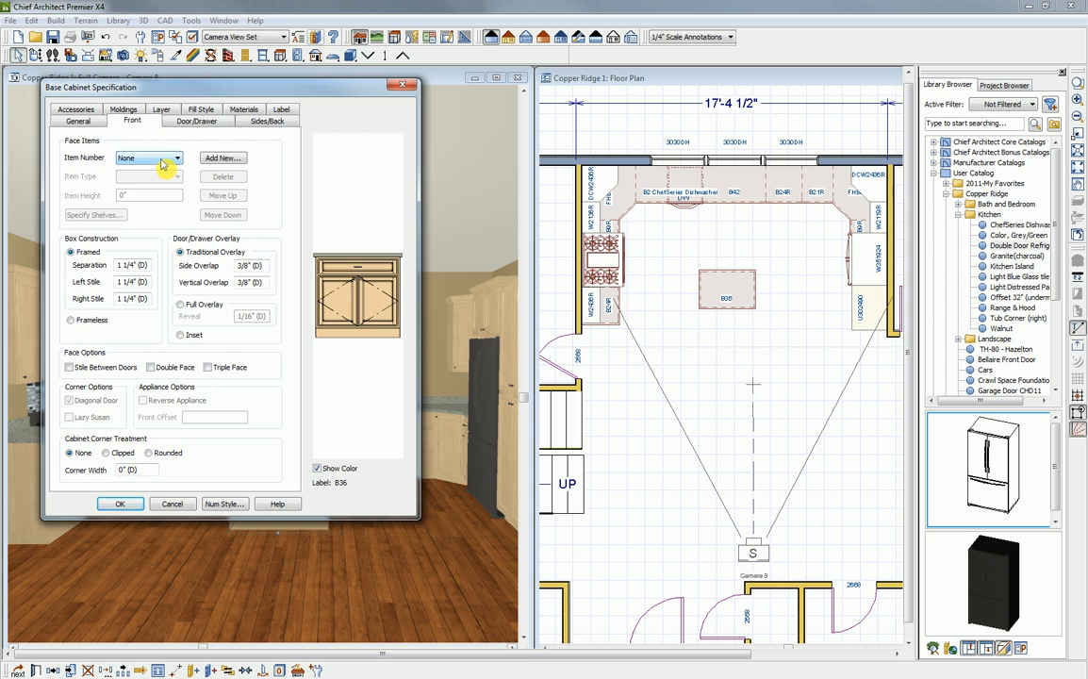
click(252, 123)
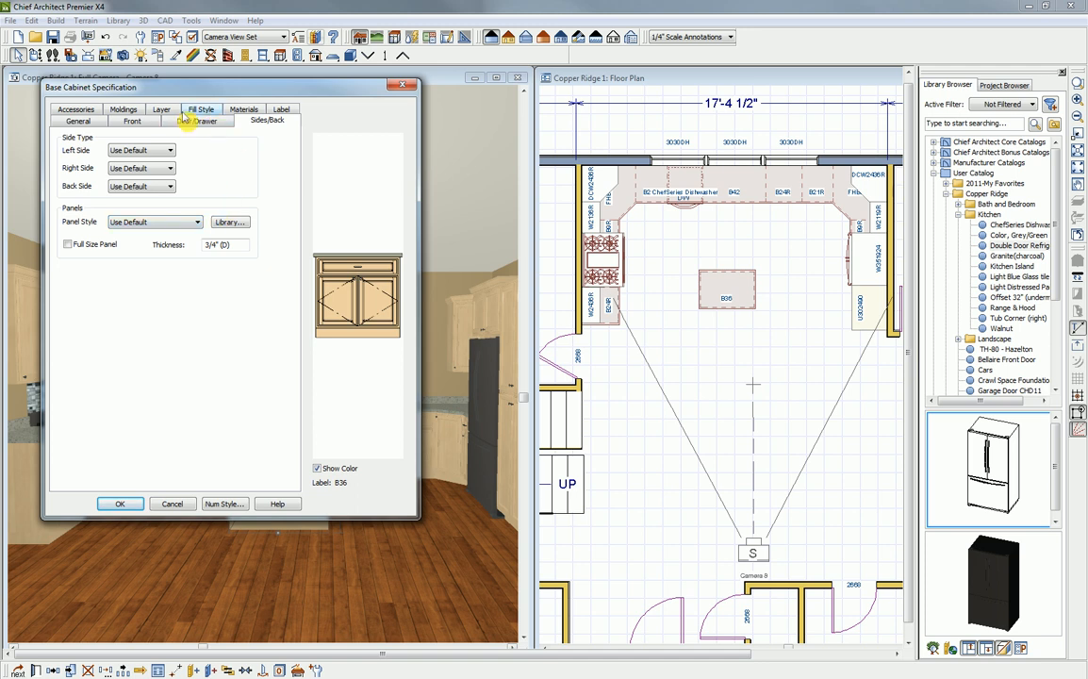
click(124, 110)
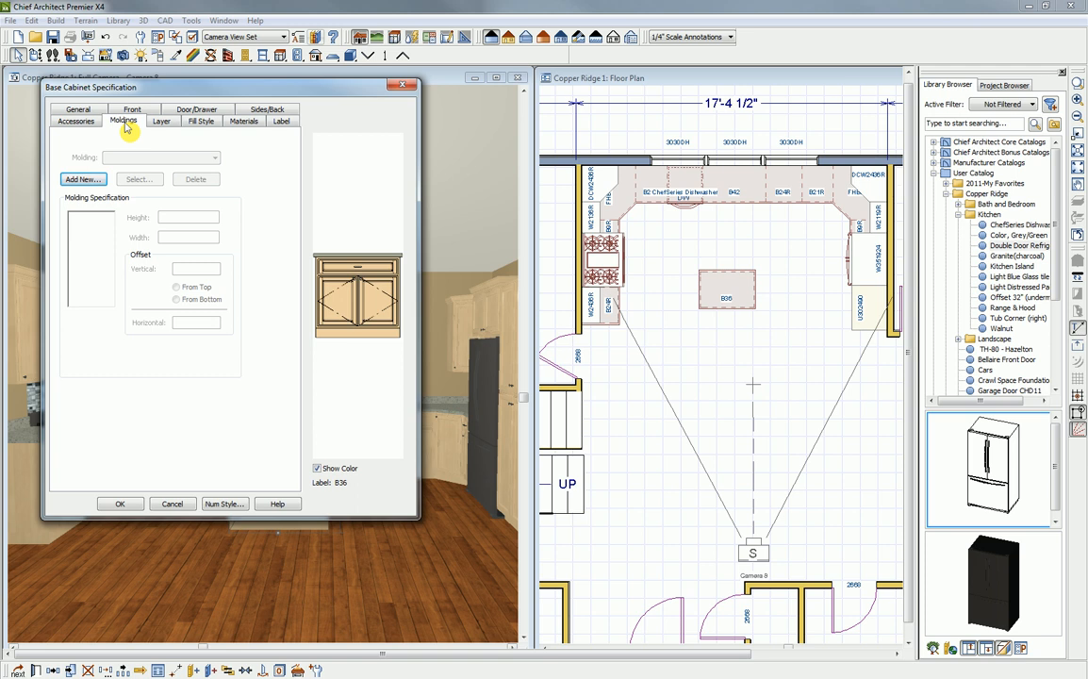
click(85, 122)
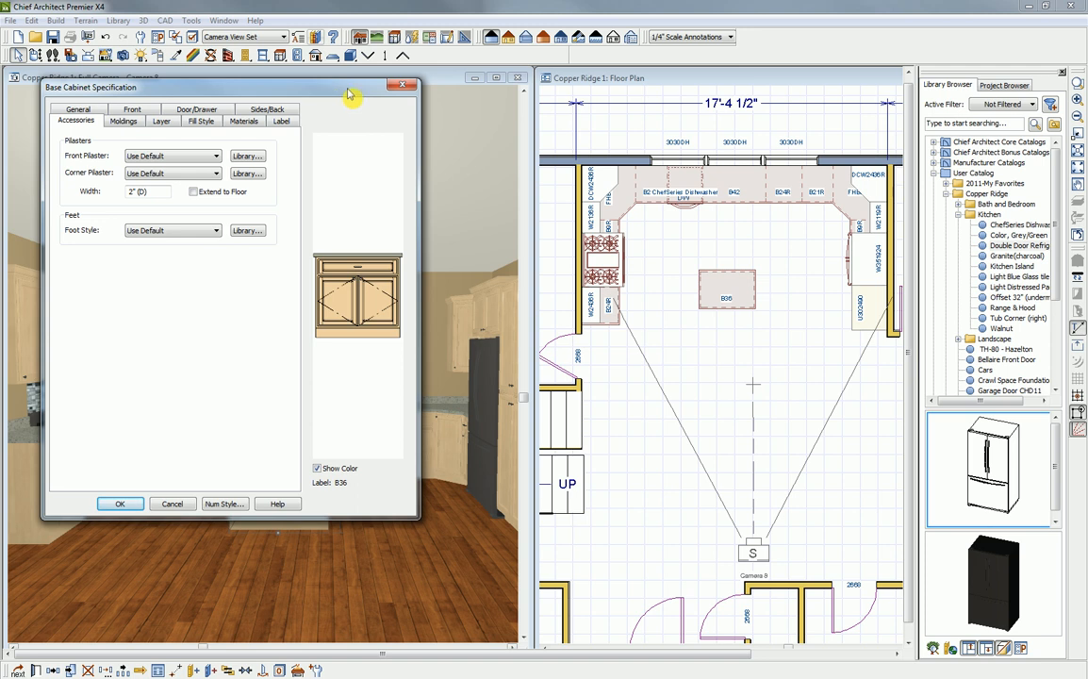
click(401, 85)
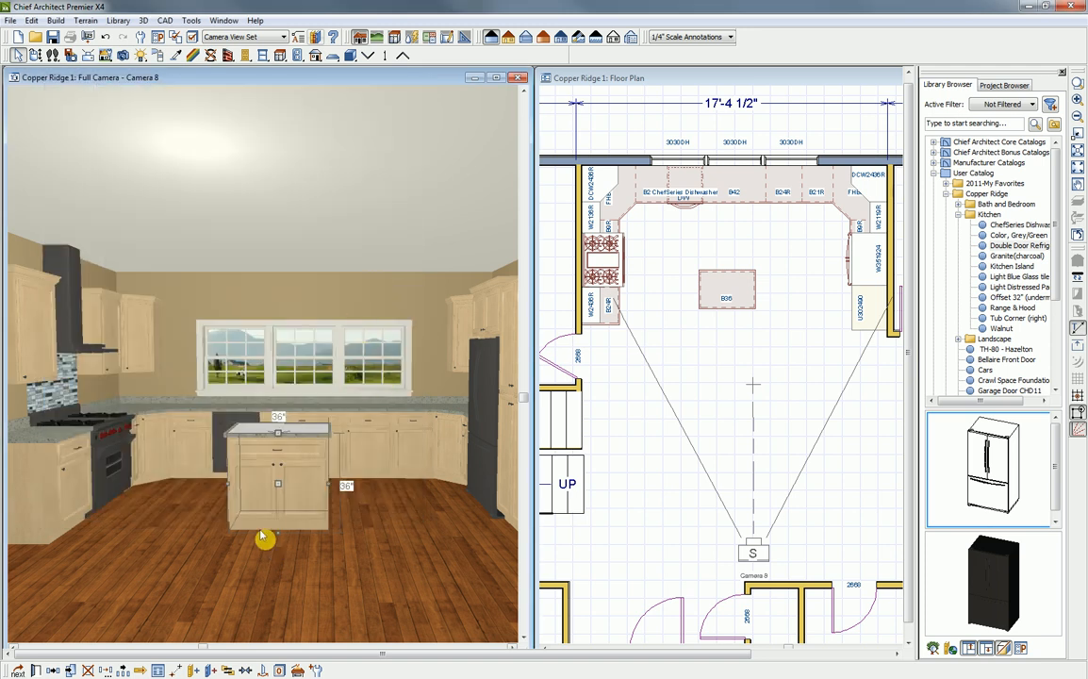
- Delete the freestanding island base cabinet from the middle of the kitchen
click(277, 480)
click(285, 478)
key(Delete)
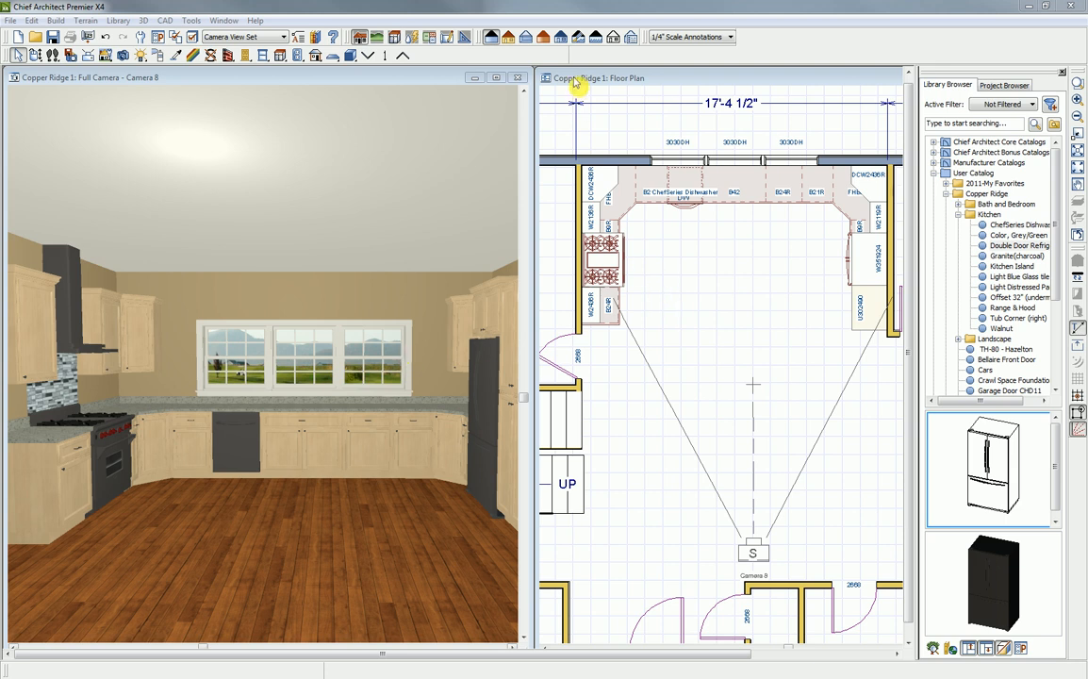
- Select all the kitchen base cabinets together in the floor plan and set their backsplash height to 18"
click(522, 83)
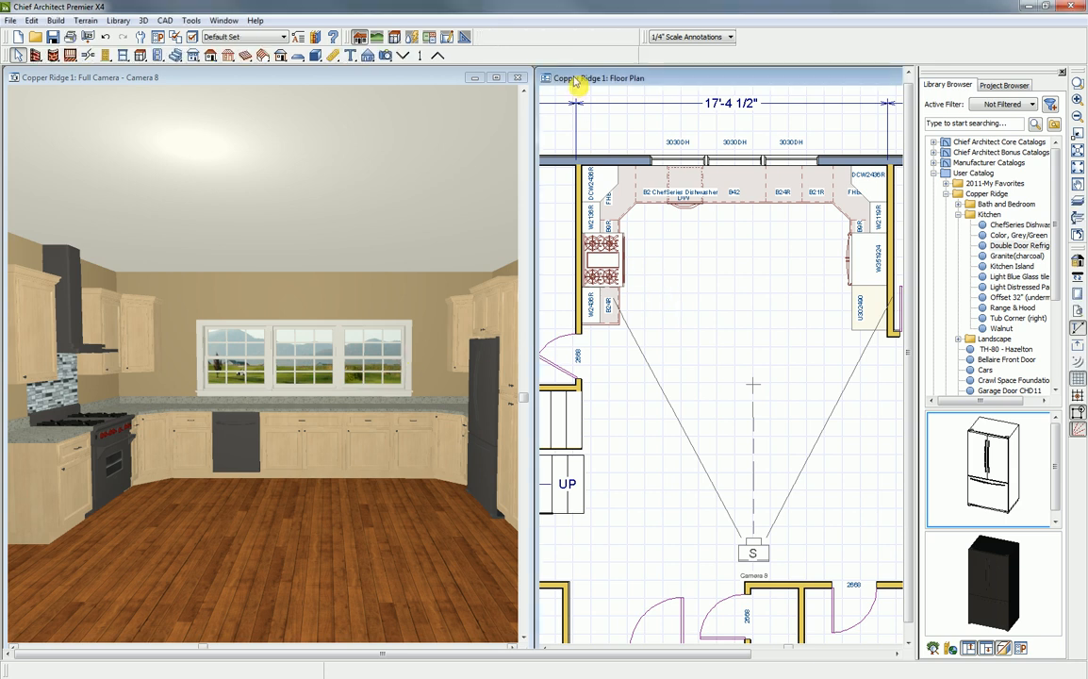
click(140, 55)
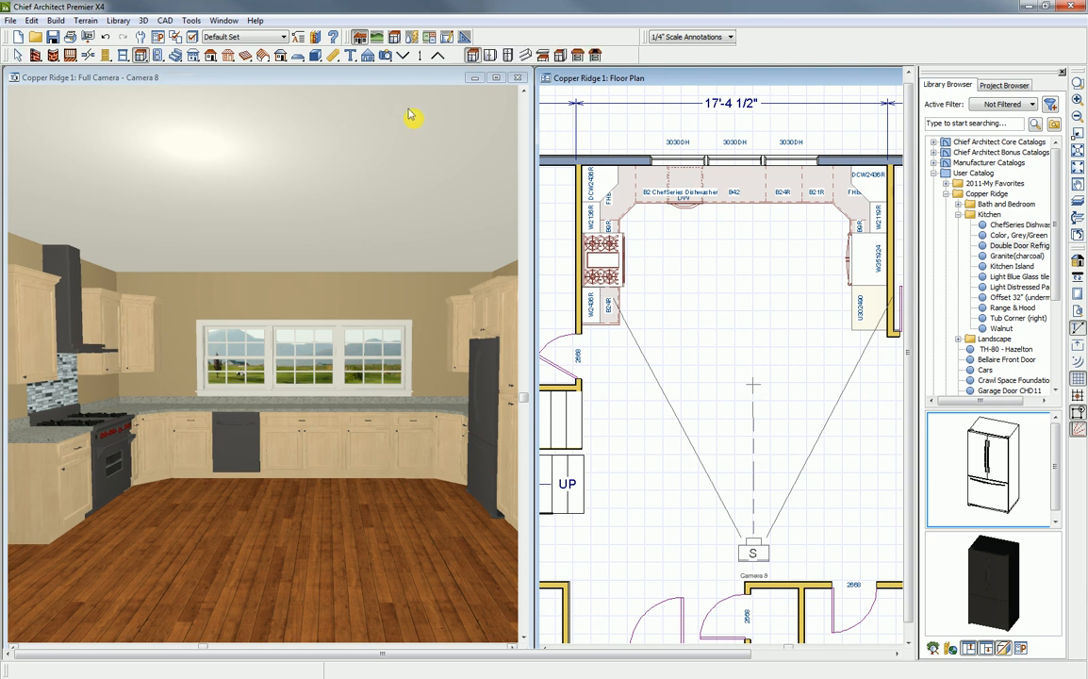
mouse_move(559, 130)
mouse_down()
mouse_move(697, 298)
mouse_move(901, 385)
mouse_up()
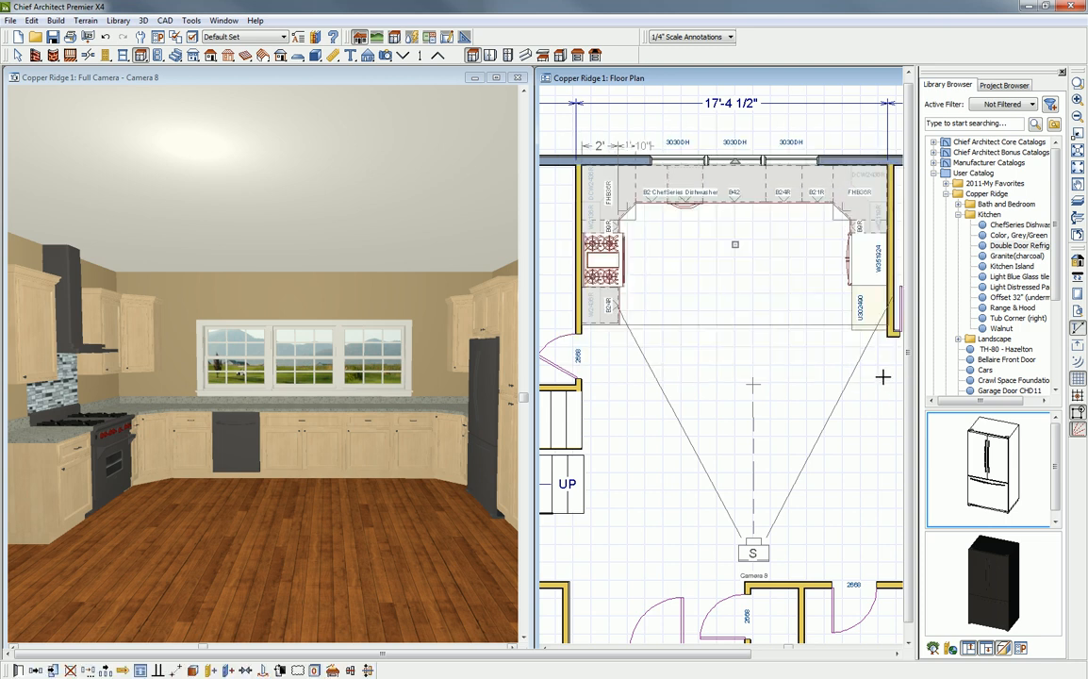
click(18, 670)
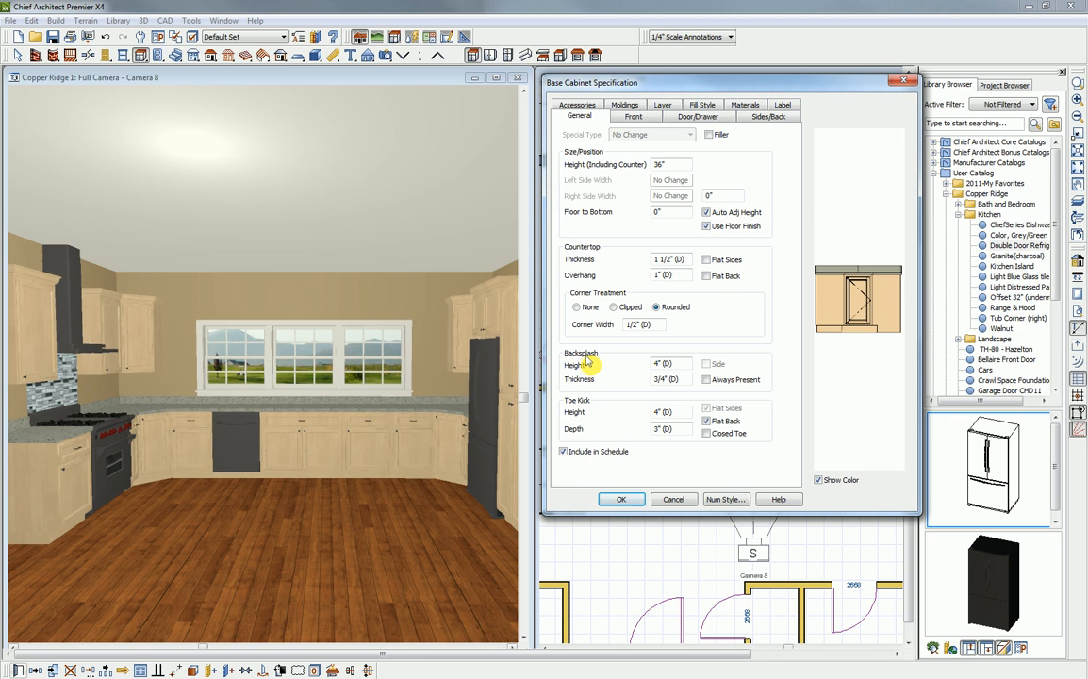
double_click(675, 362)
text(18)
key(Tab)
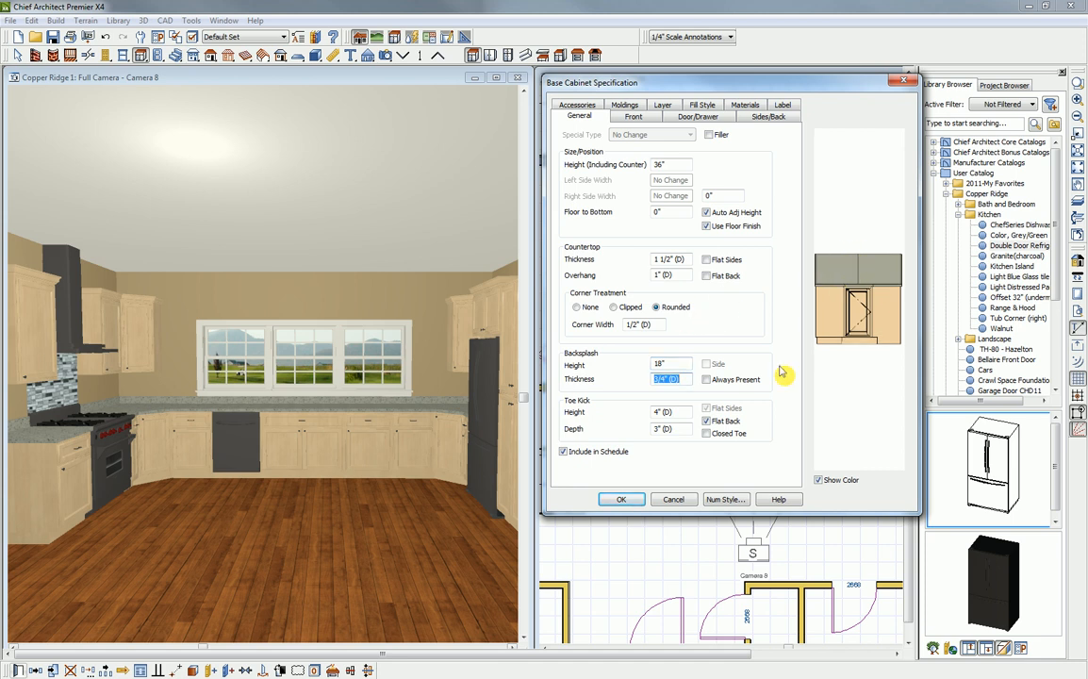
click(620, 500)
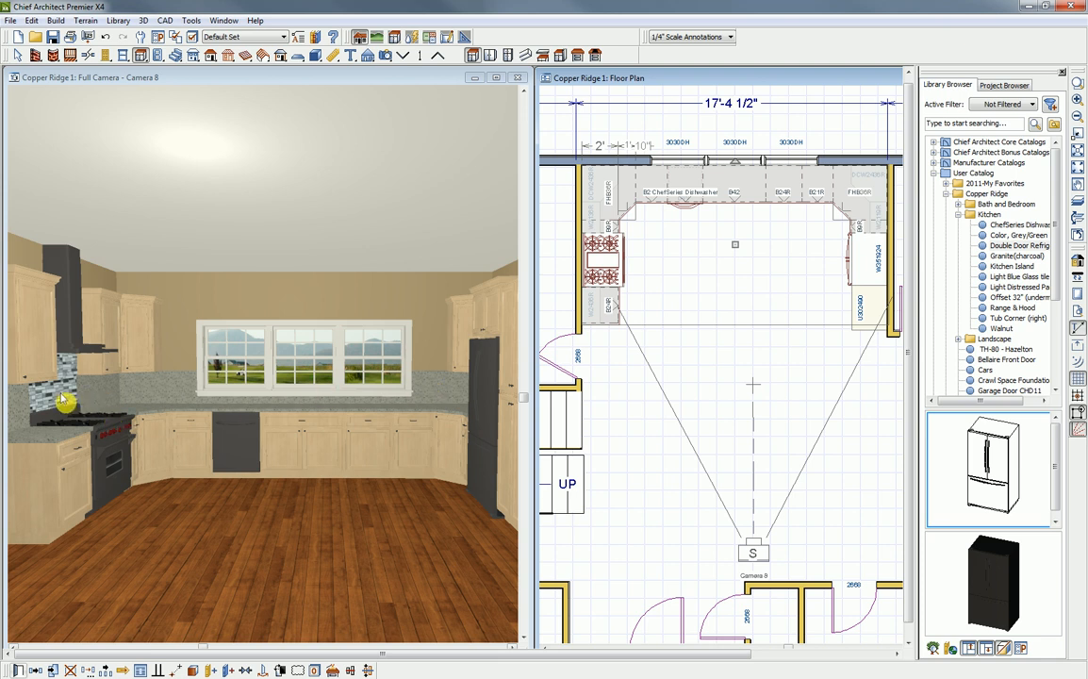
- Copy the blue glass tile material from behind the range onto all the base cabinet backsplashes
click(175, 81)
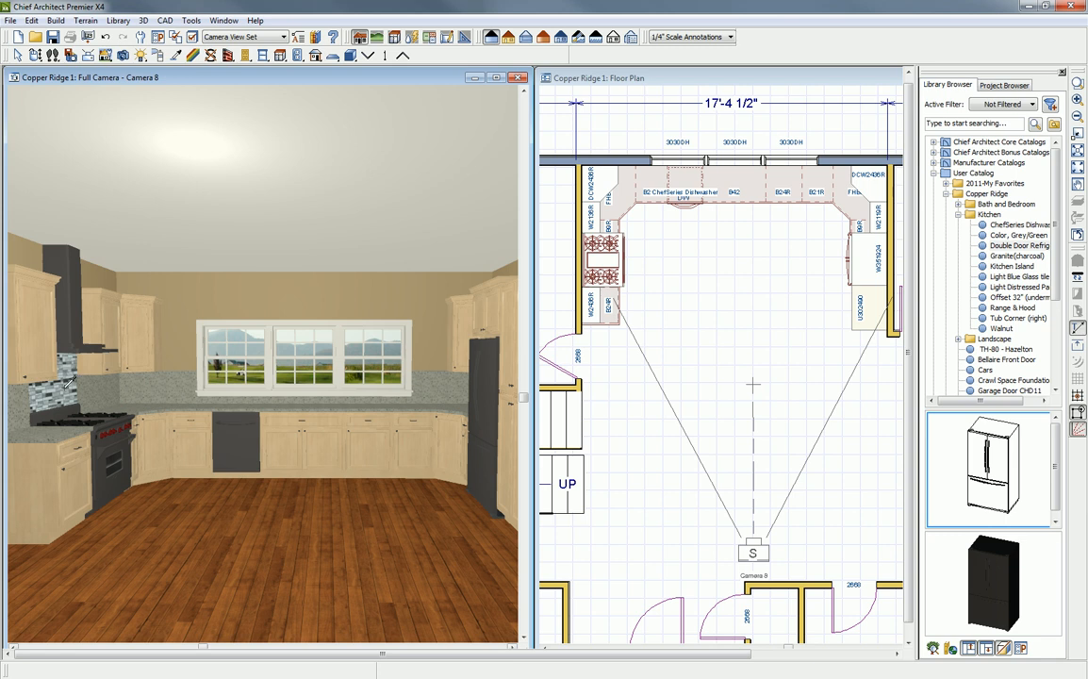
click(67, 380)
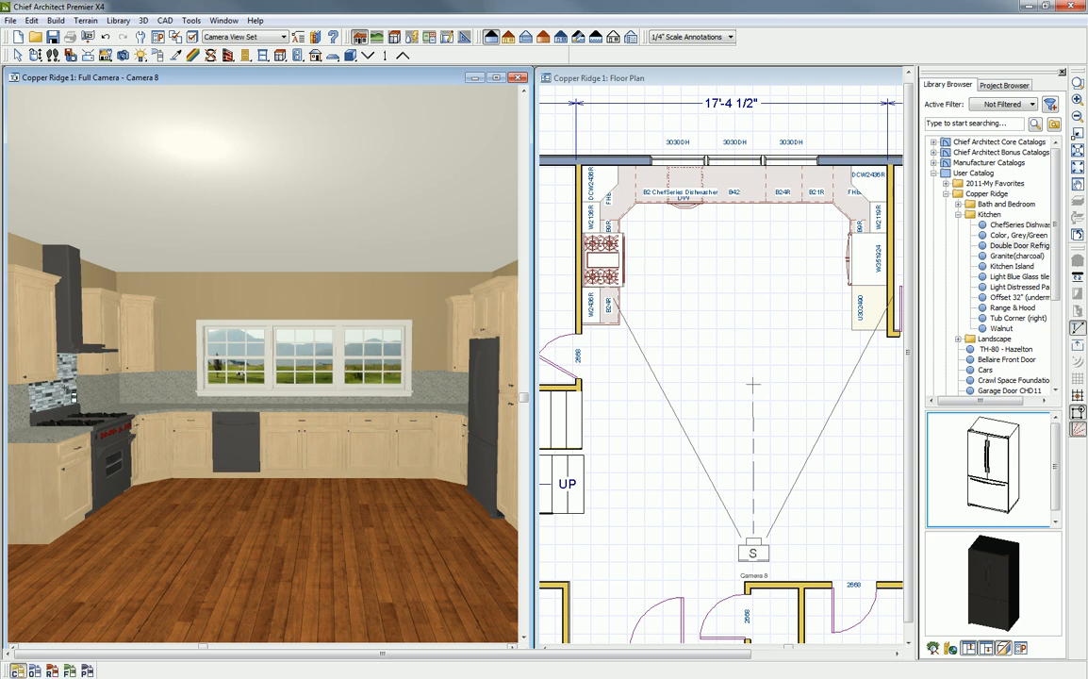
click(19, 382)
click(96, 362)
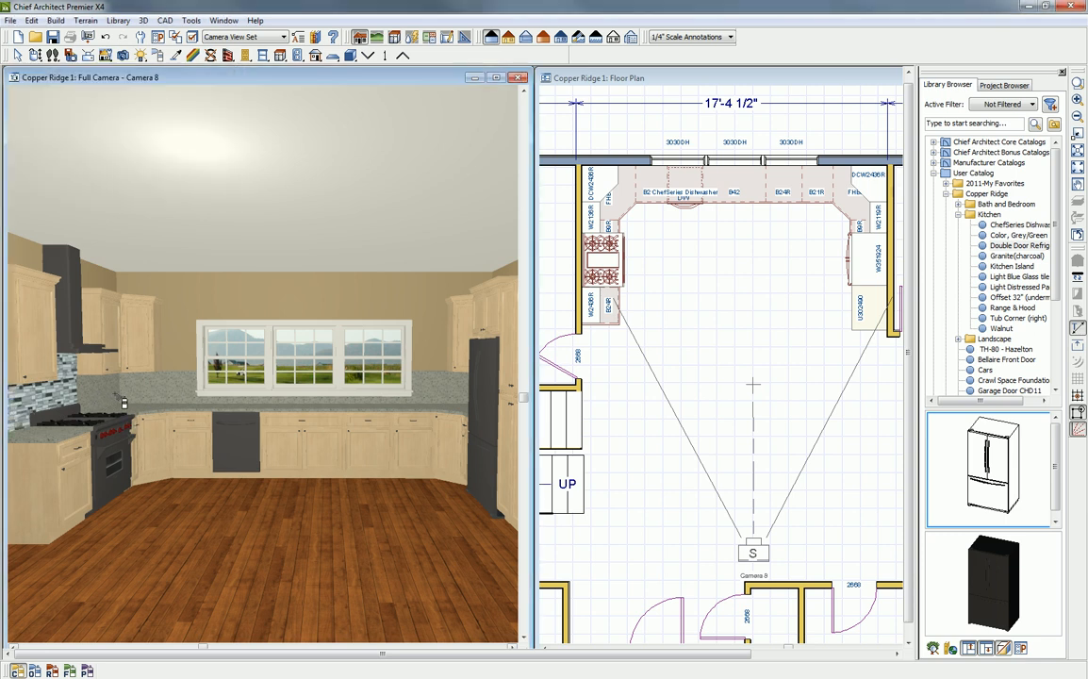
click(83, 386)
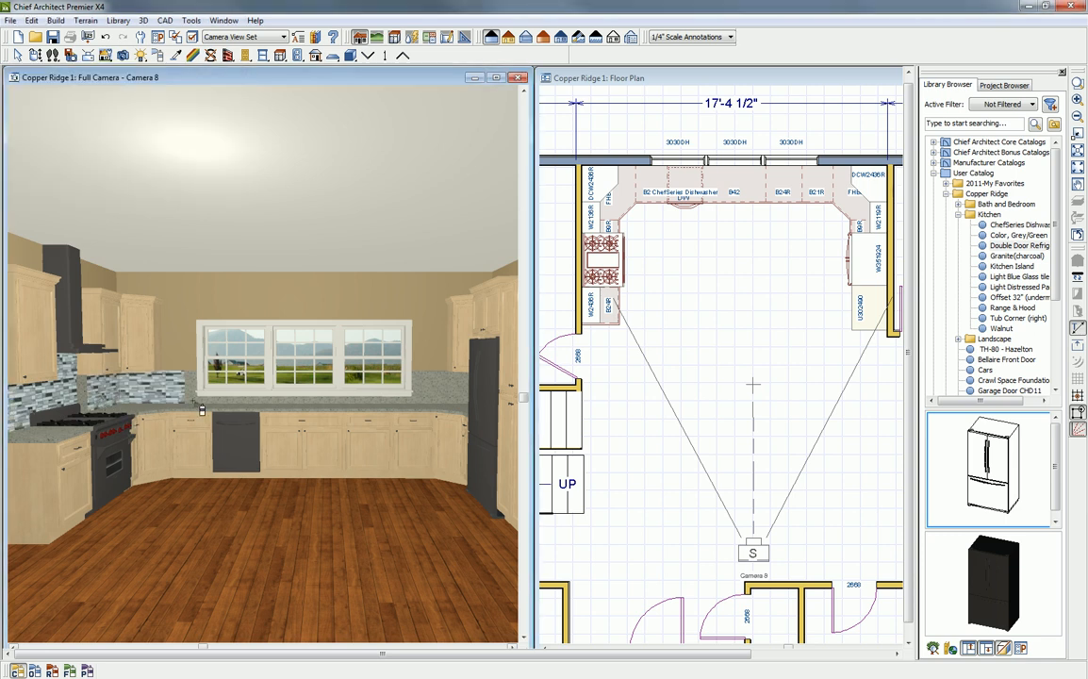
click(192, 389)
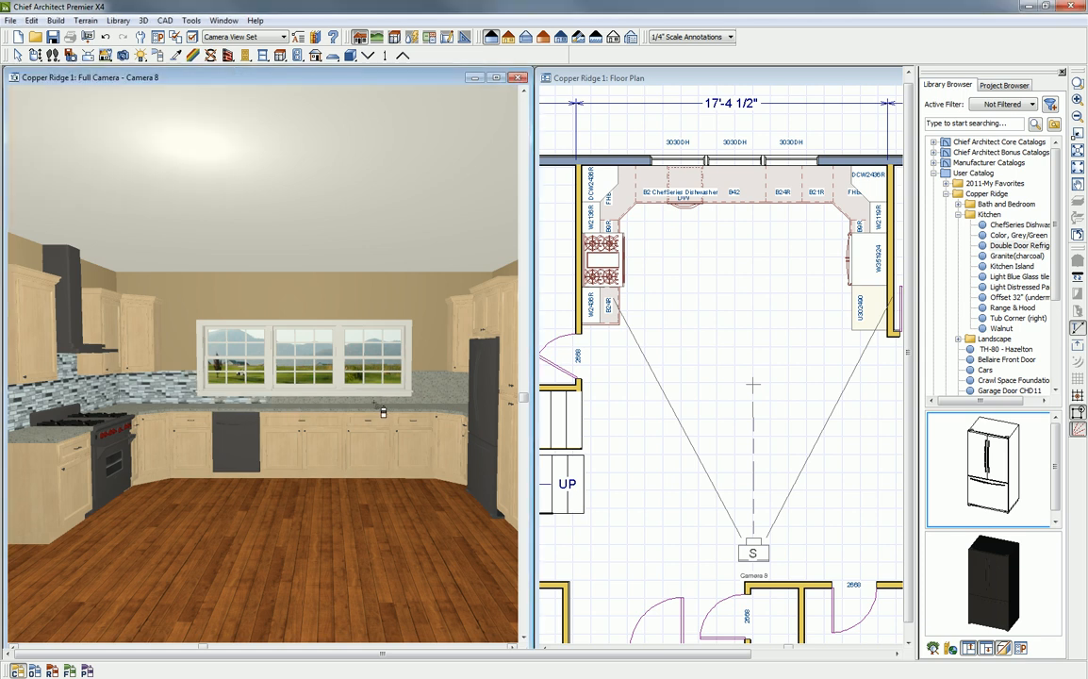
click(451, 397)
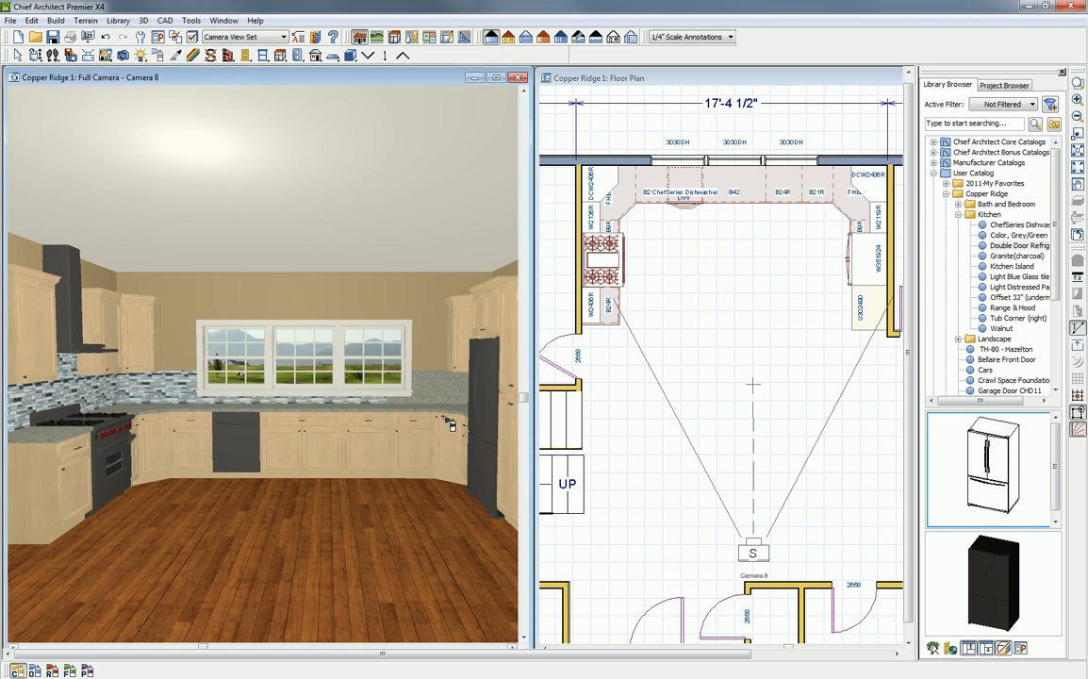
click(422, 391)
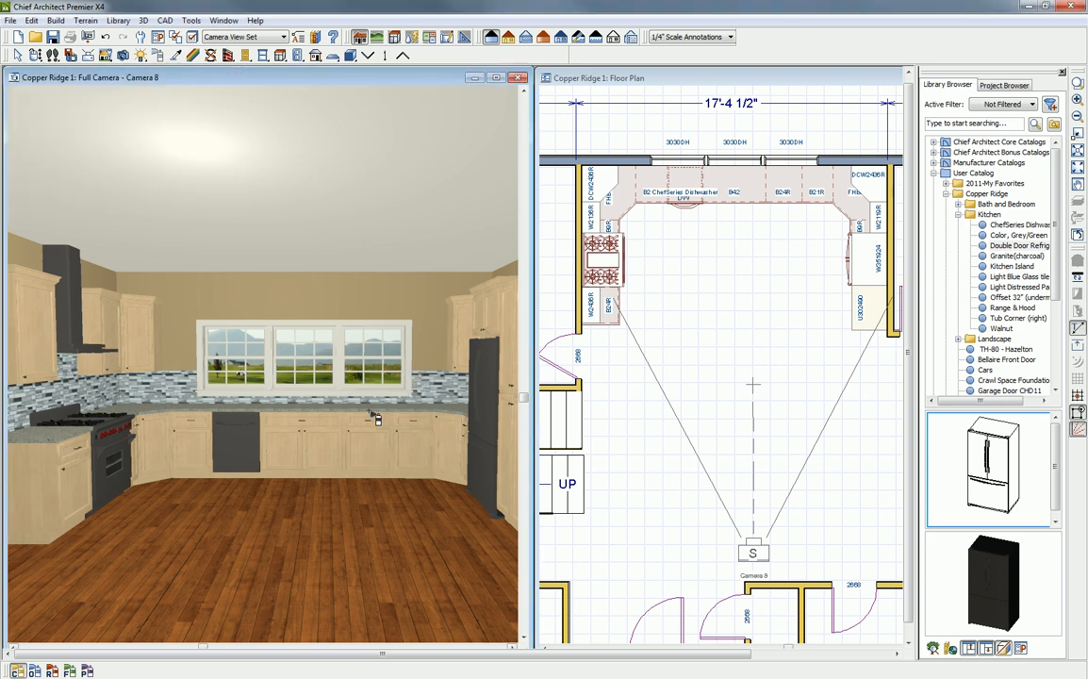
- Place the Kitchen Island block from the Copper Ridge Kitchen library in the middle of the kitchen floor plan
click(35, 55)
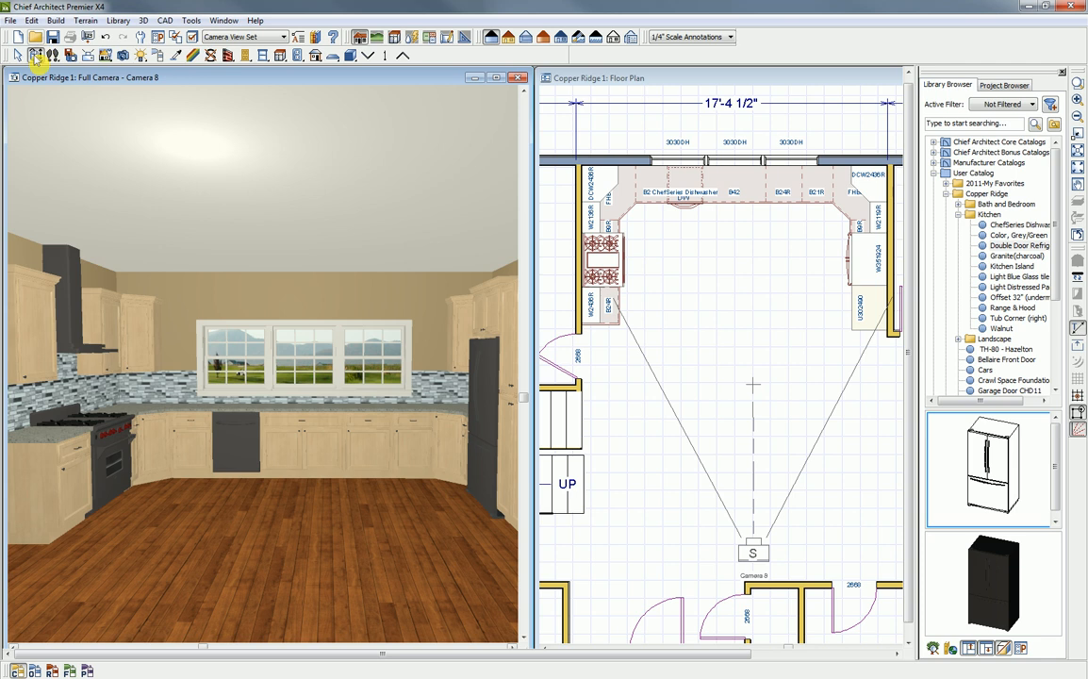
drag(255, 433, 237, 418)
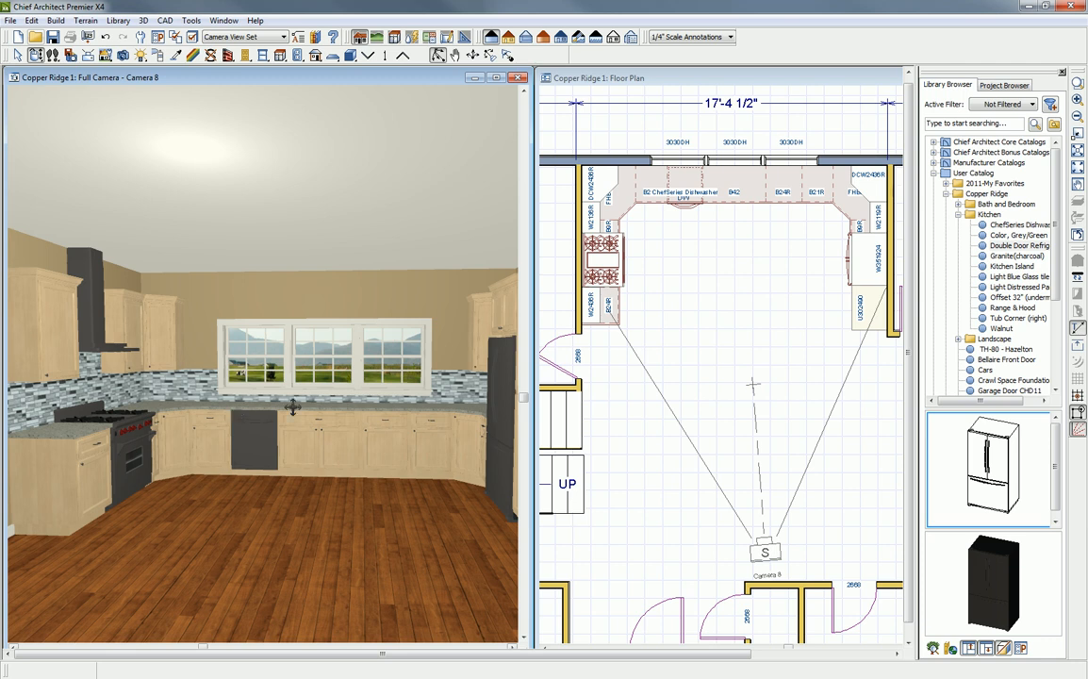
click(970, 217)
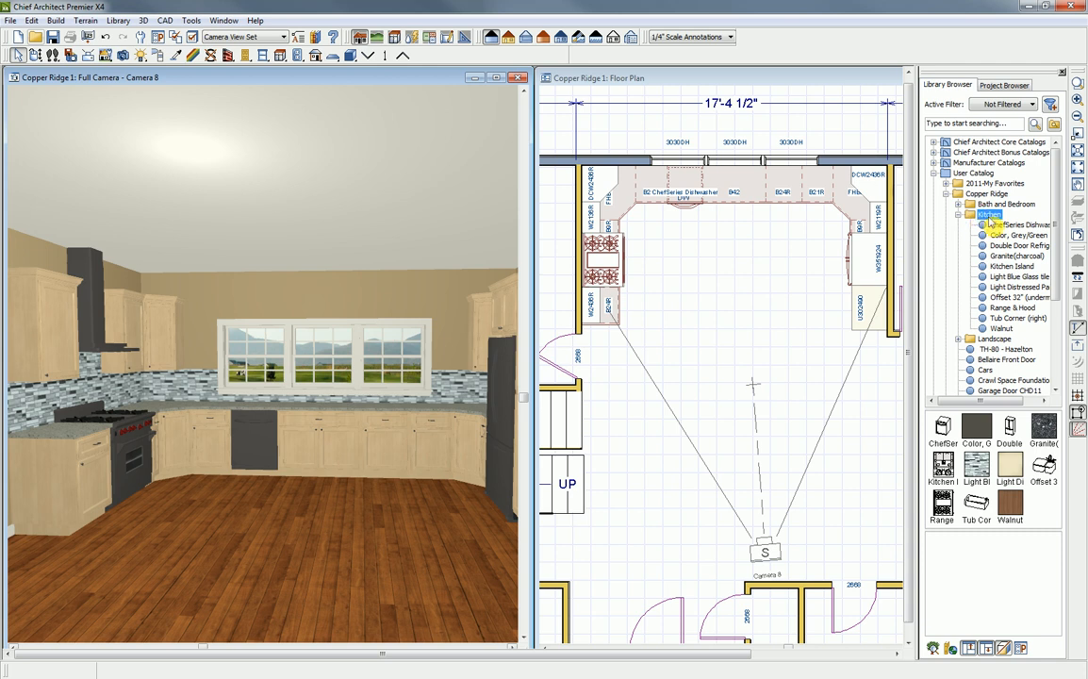
click(1013, 266)
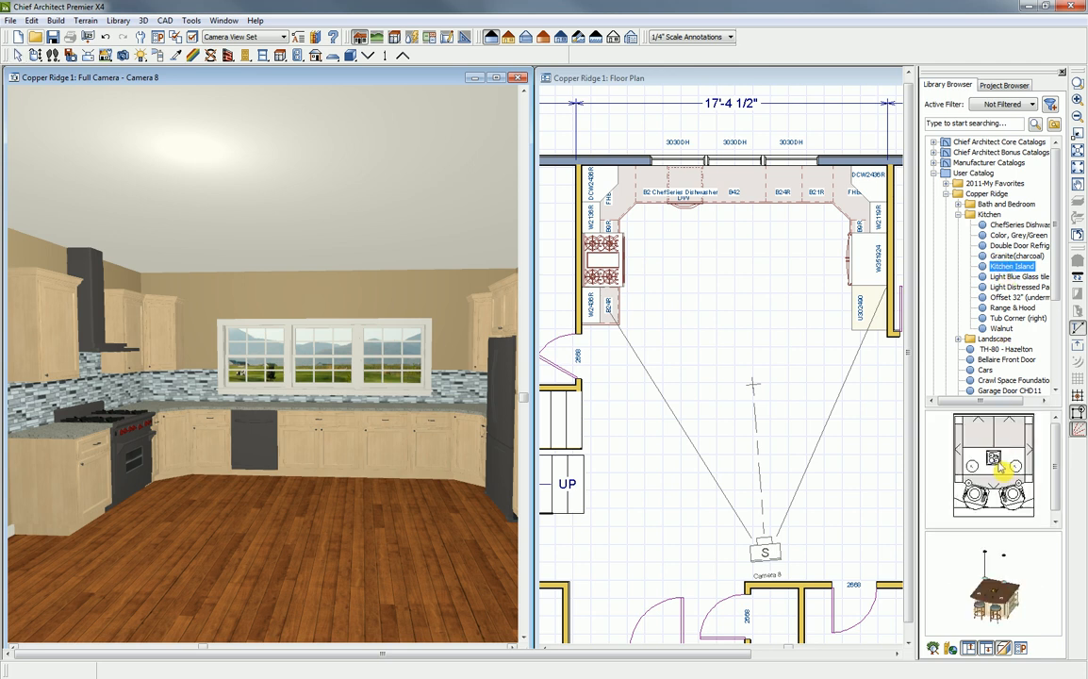
click(1005, 464)
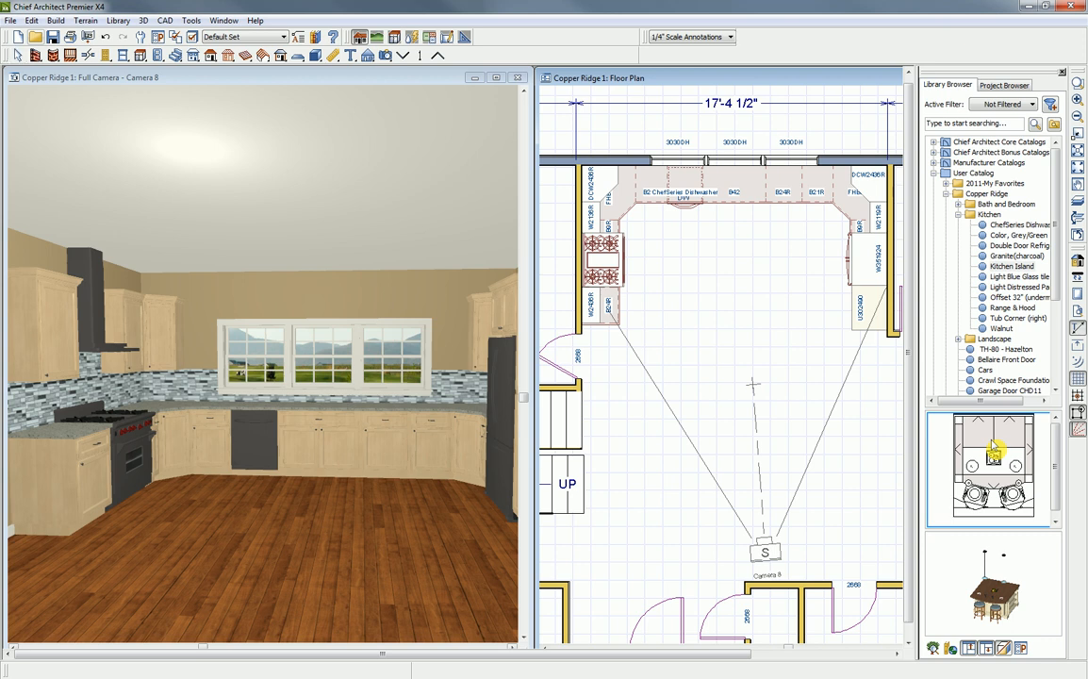
click(798, 469)
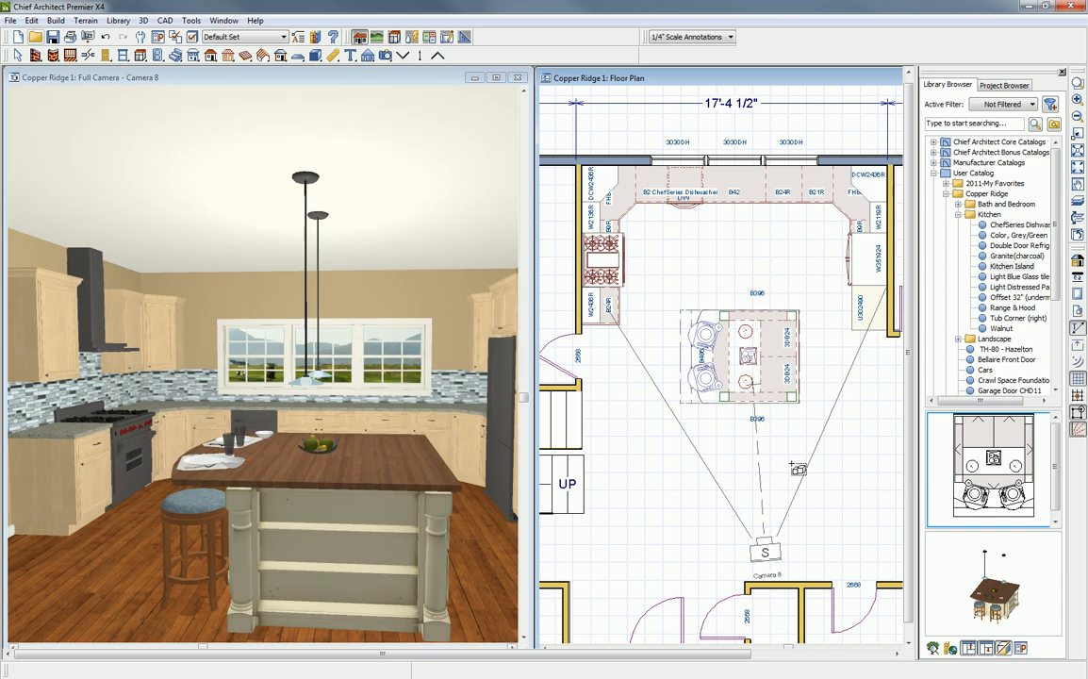
- Rotate the island so its stools face away from the windows, and set its distance from the back cabinets to 4'
click(684, 326)
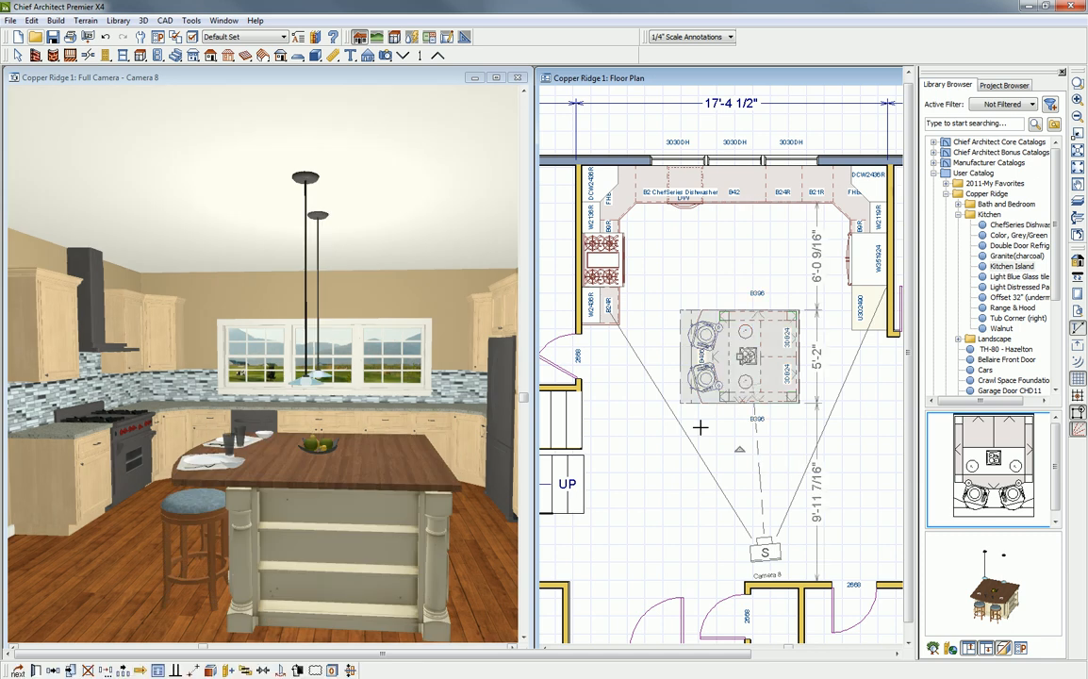
drag(738, 452, 849, 379)
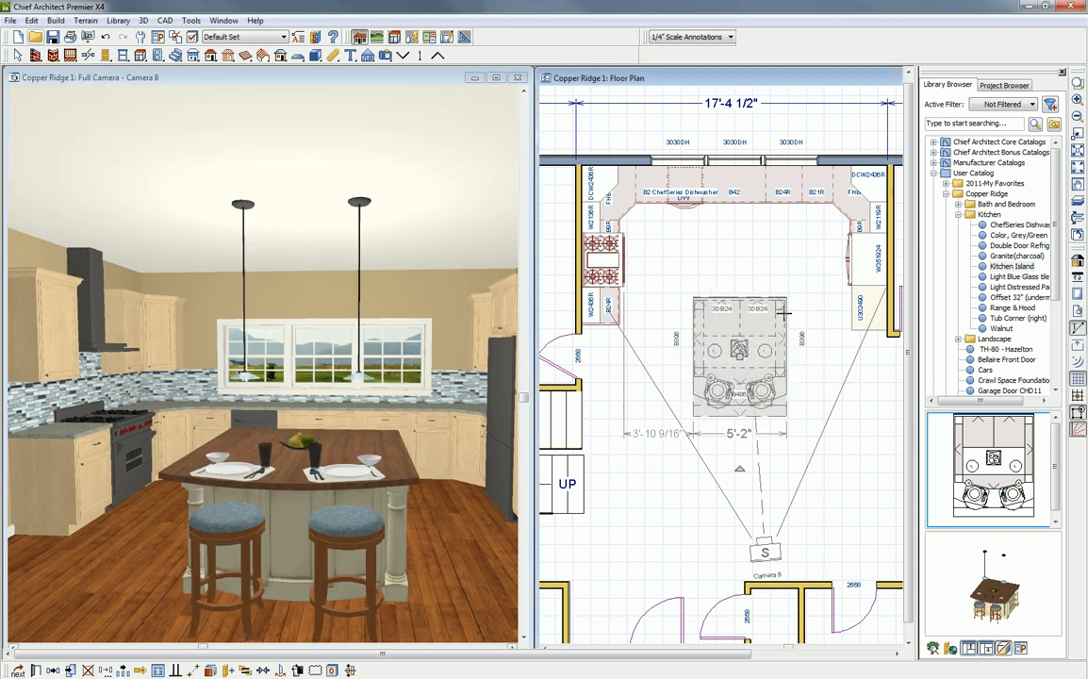
key(space)
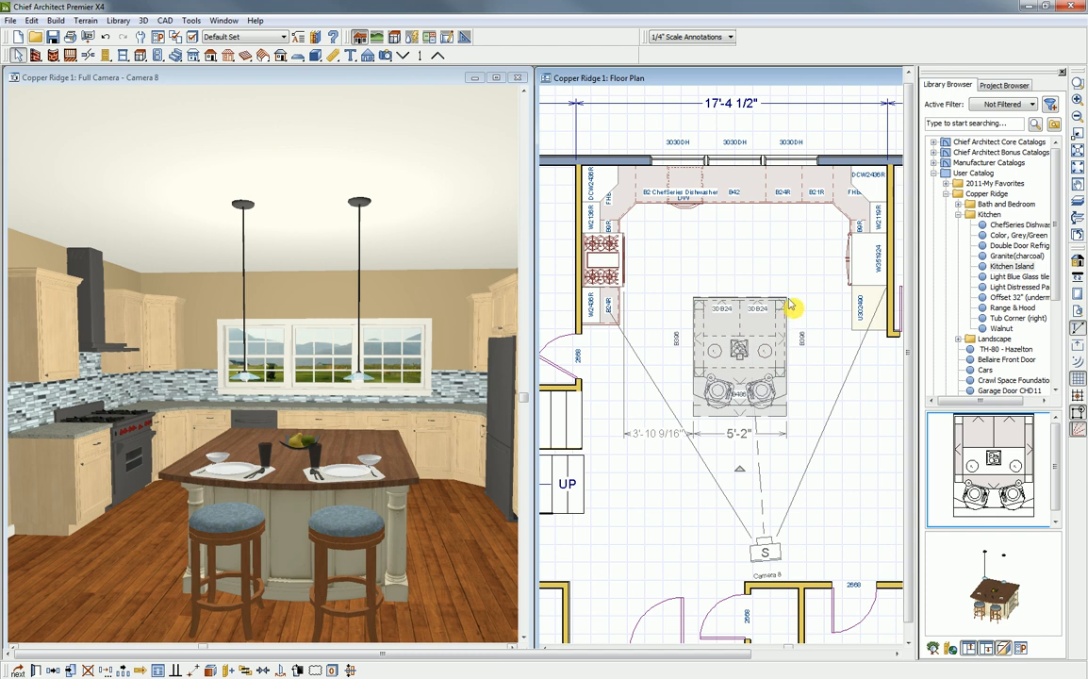
click(784, 307)
click(804, 263)
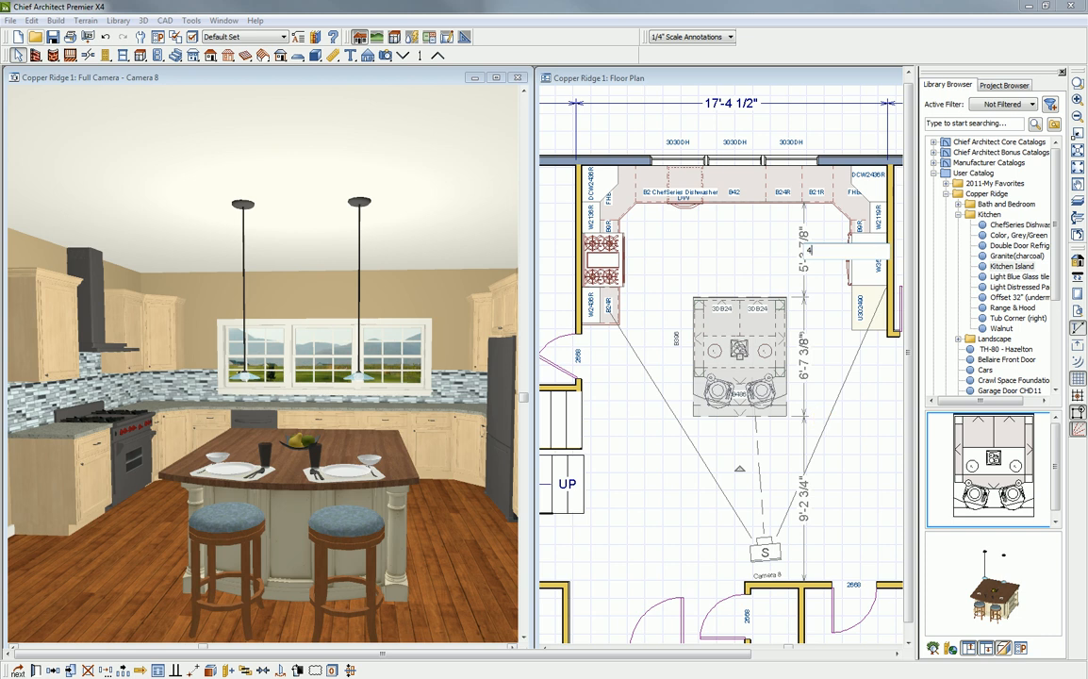
key(Return)
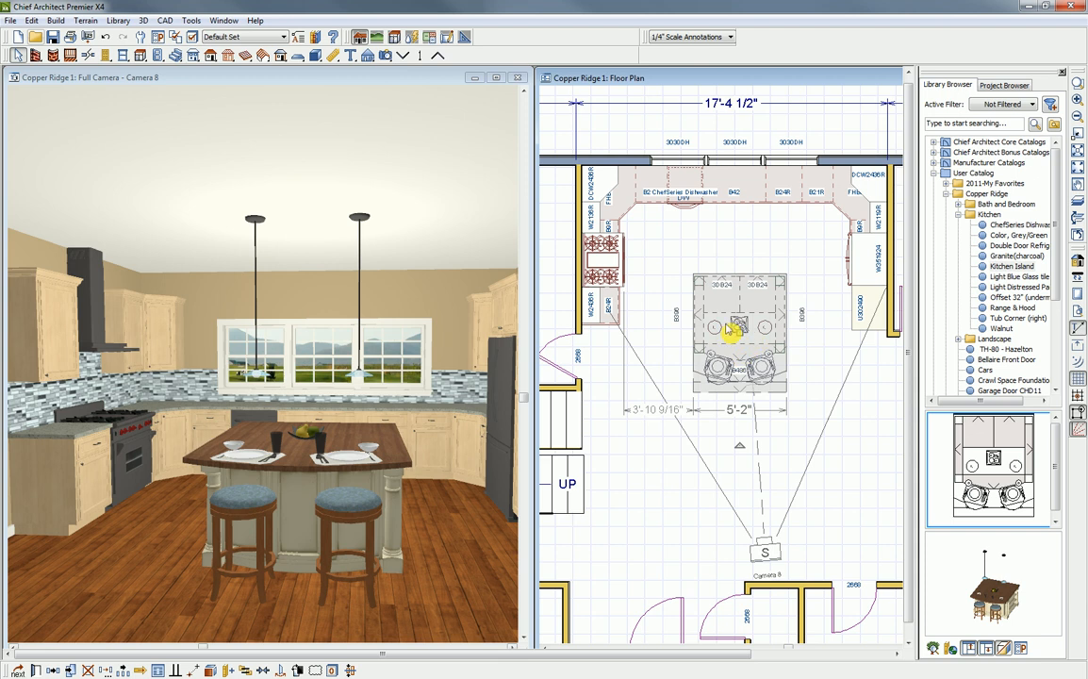
- Center the kitchen island block side to side along the window wall in the floor plan
click(263, 671)
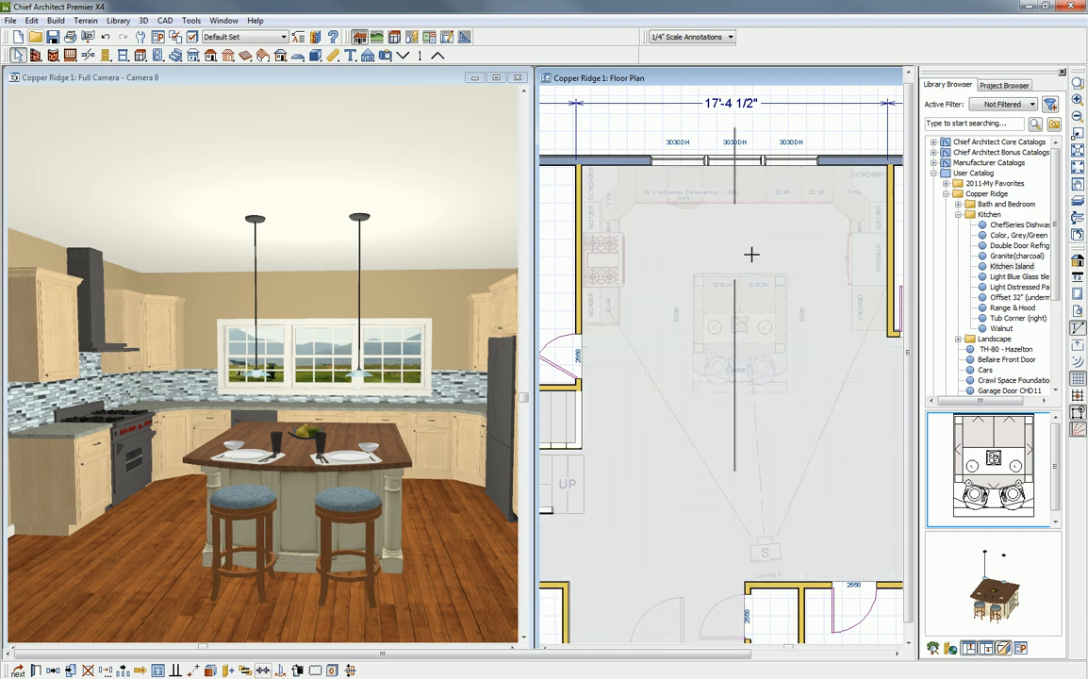
click(743, 230)
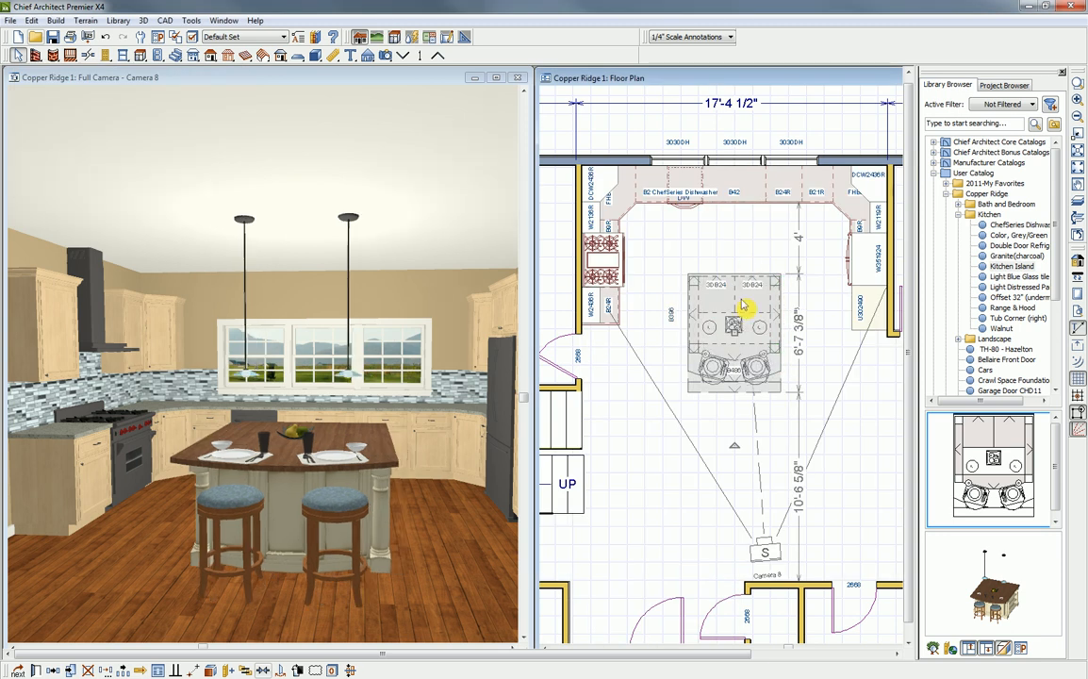
key(Escape)
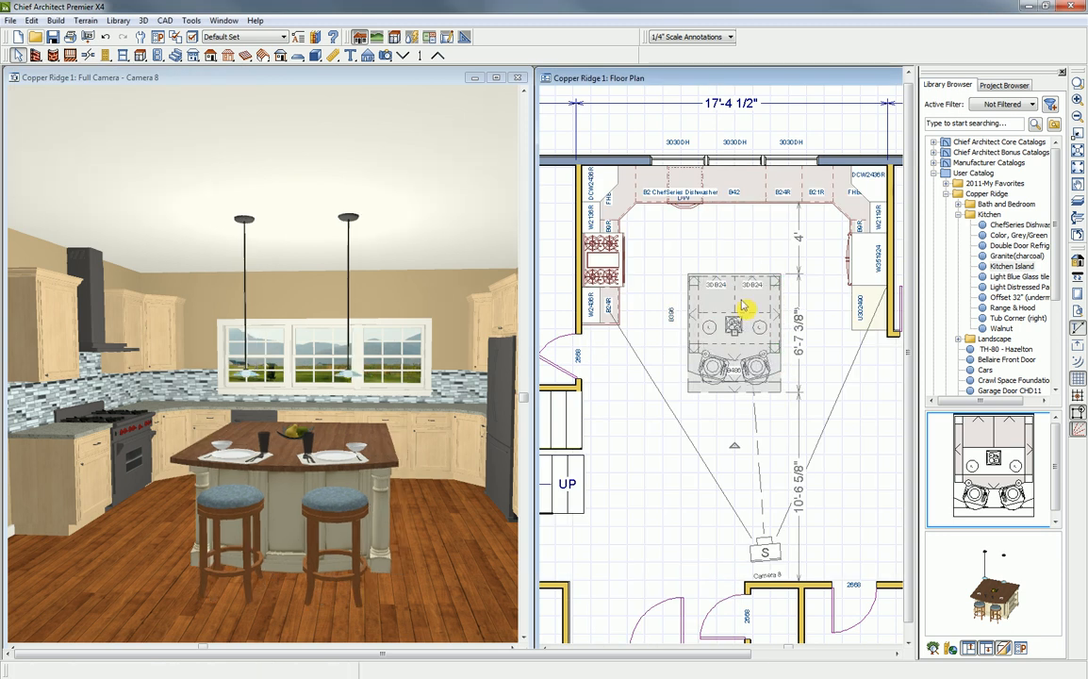
- Explode the kitchen island block, try pulling one stool away from the counter, and undo that change
click(242, 76)
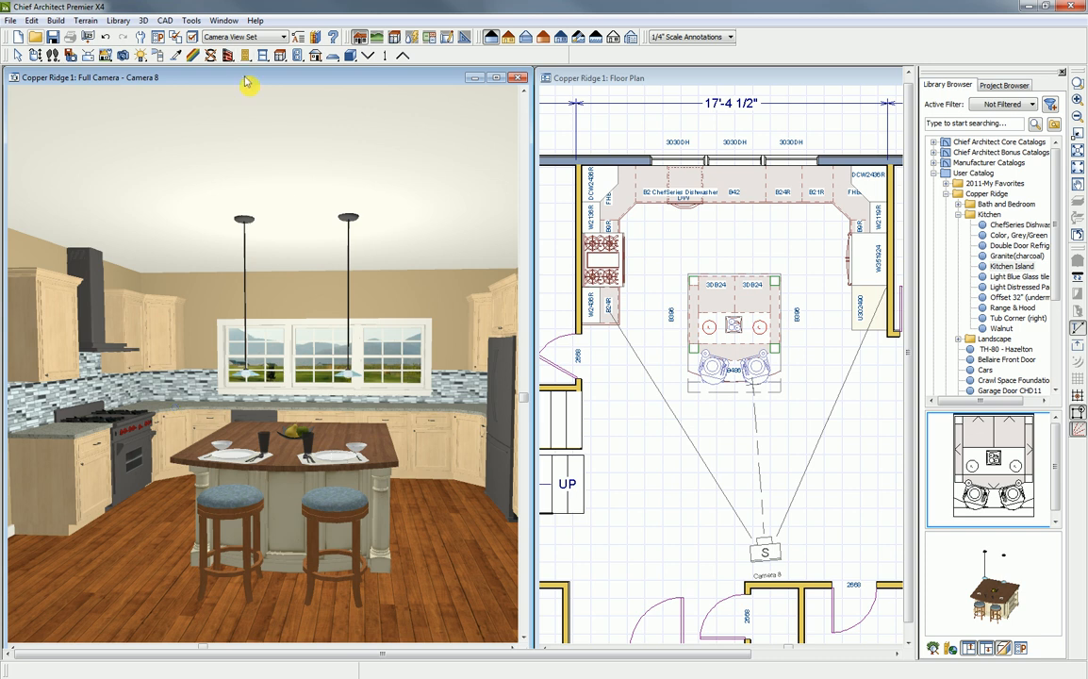
click(36, 55)
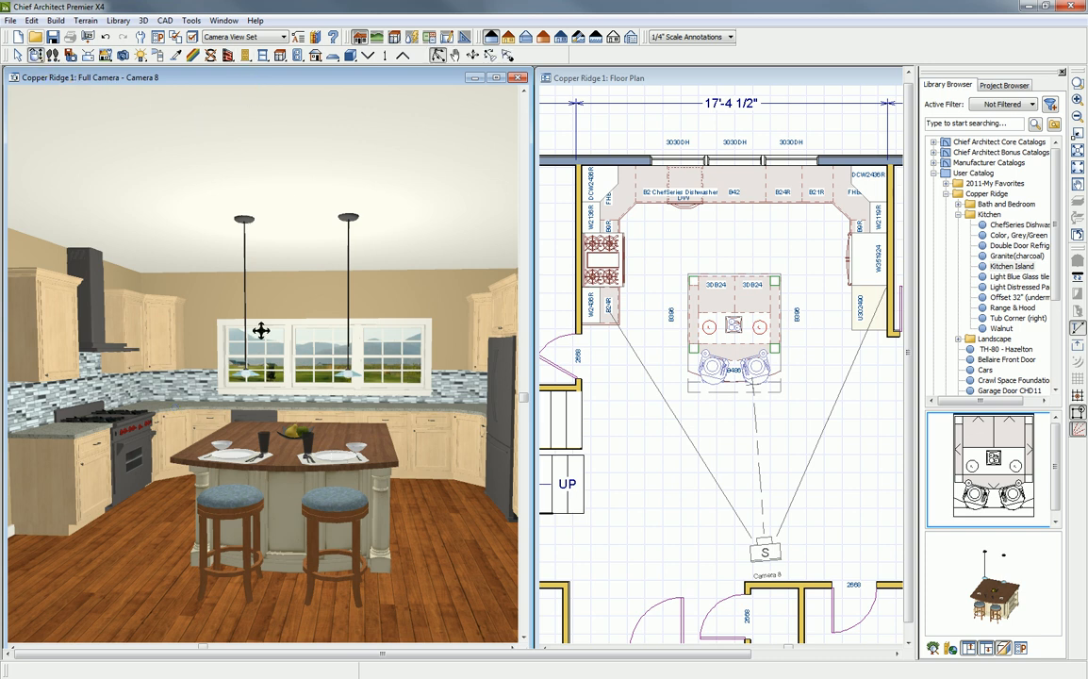
drag(305, 422, 332, 476)
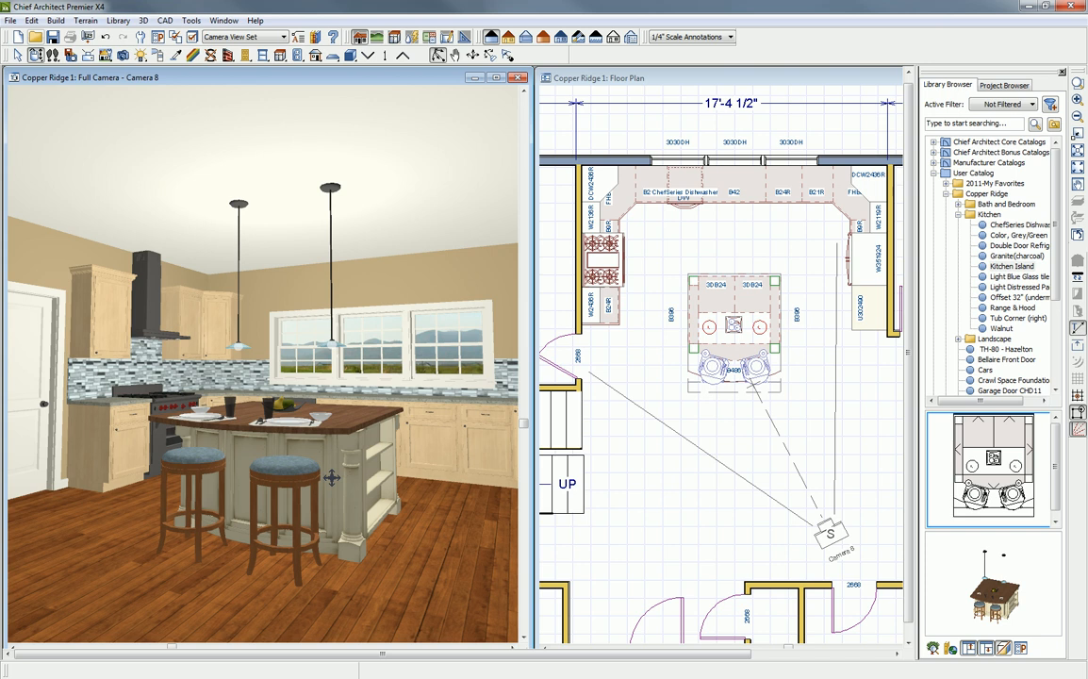
key(space)
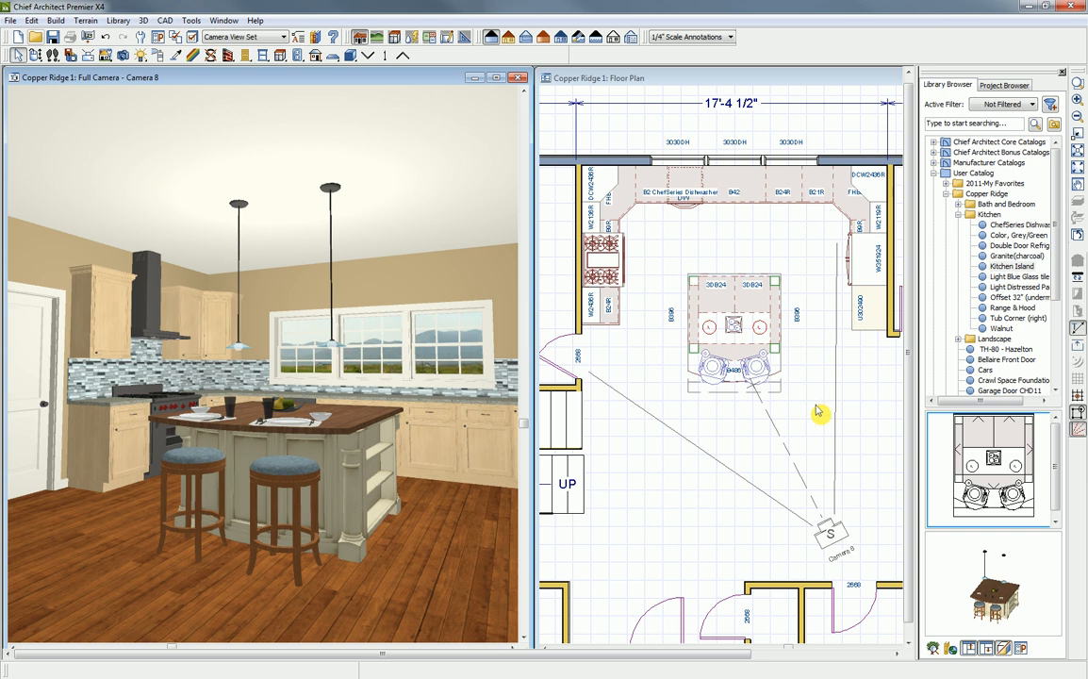
click(740, 309)
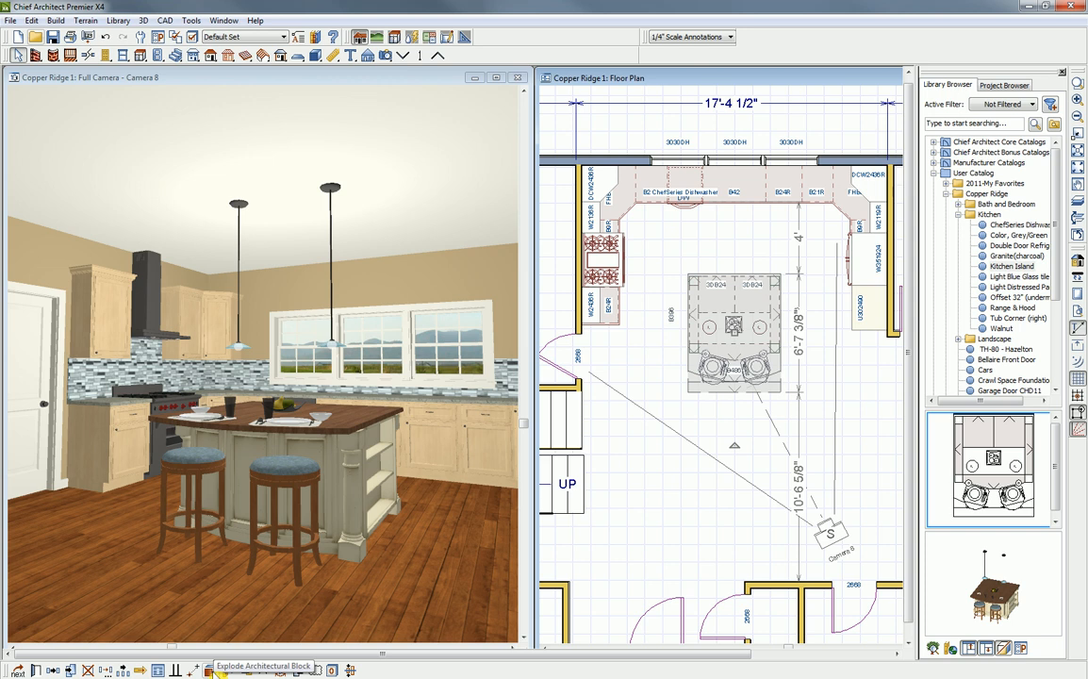
click(209, 670)
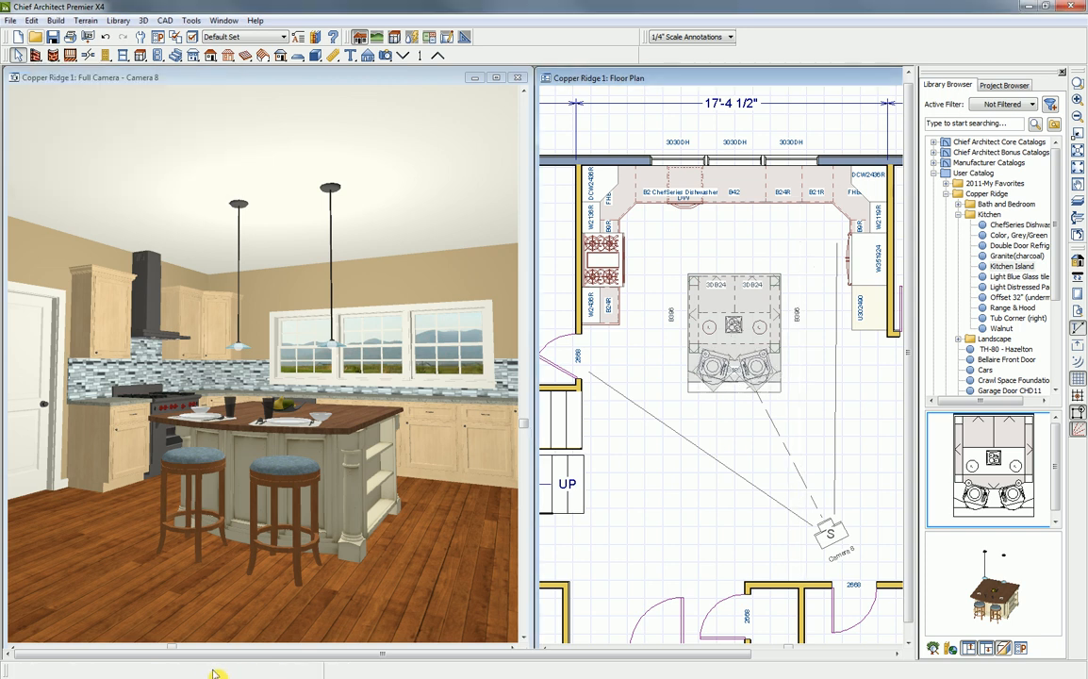
click(762, 372)
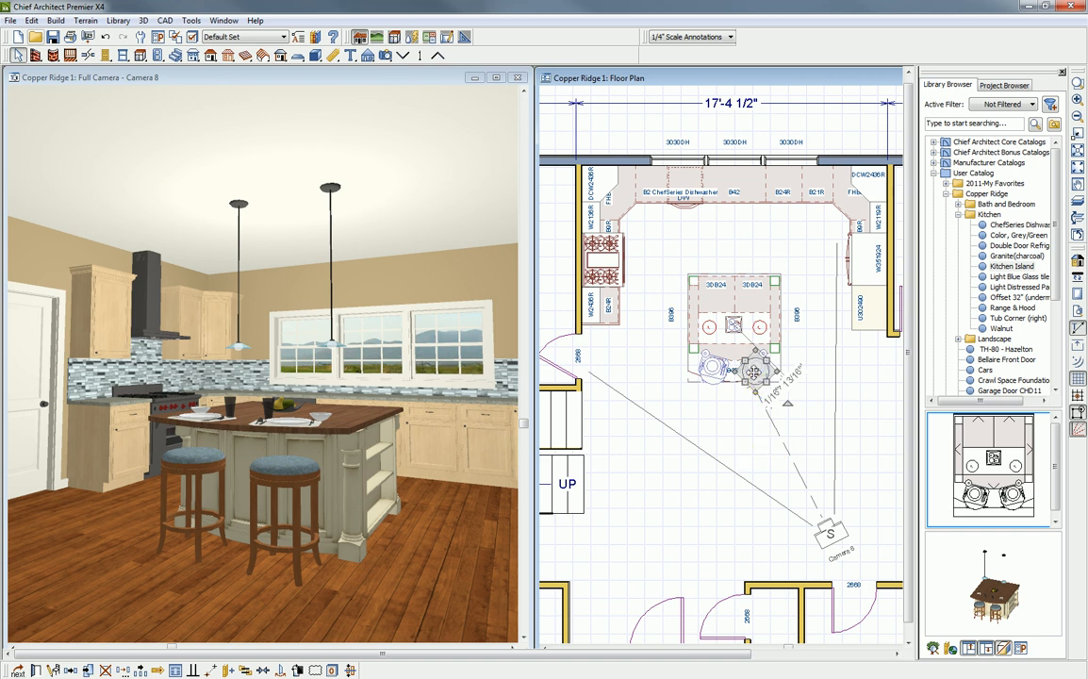
drag(753, 372, 756, 399)
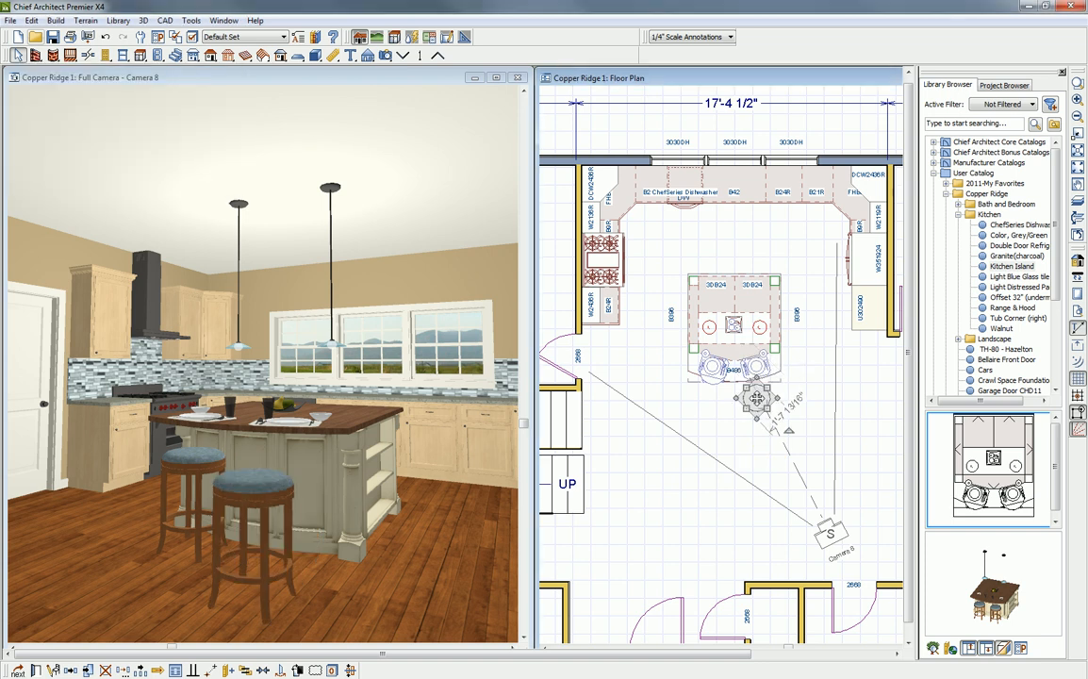
click(105, 37)
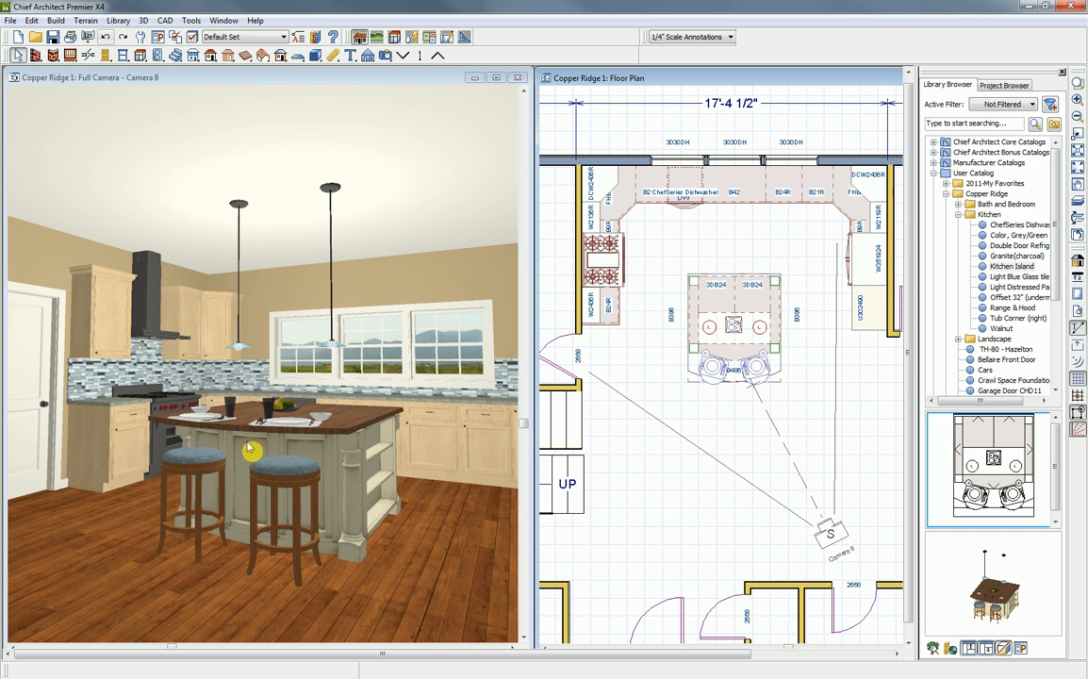
- Apply the island's light distressed paint finish to the base cabinet beside the range and to all the other kitchen cabinets
click(236, 84)
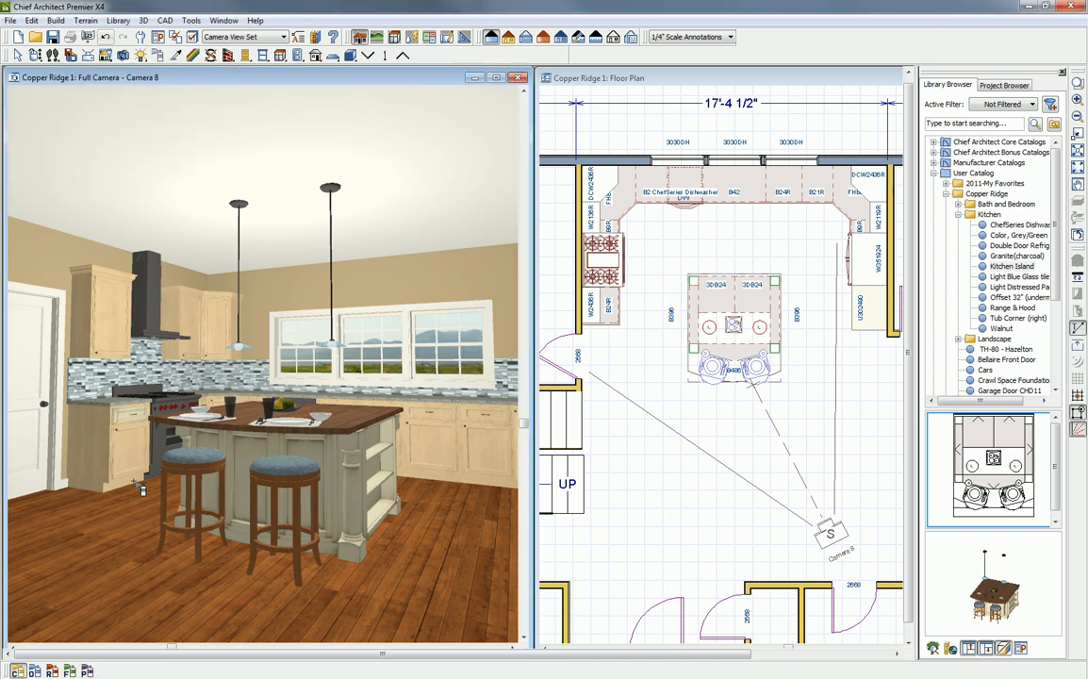
click(36, 672)
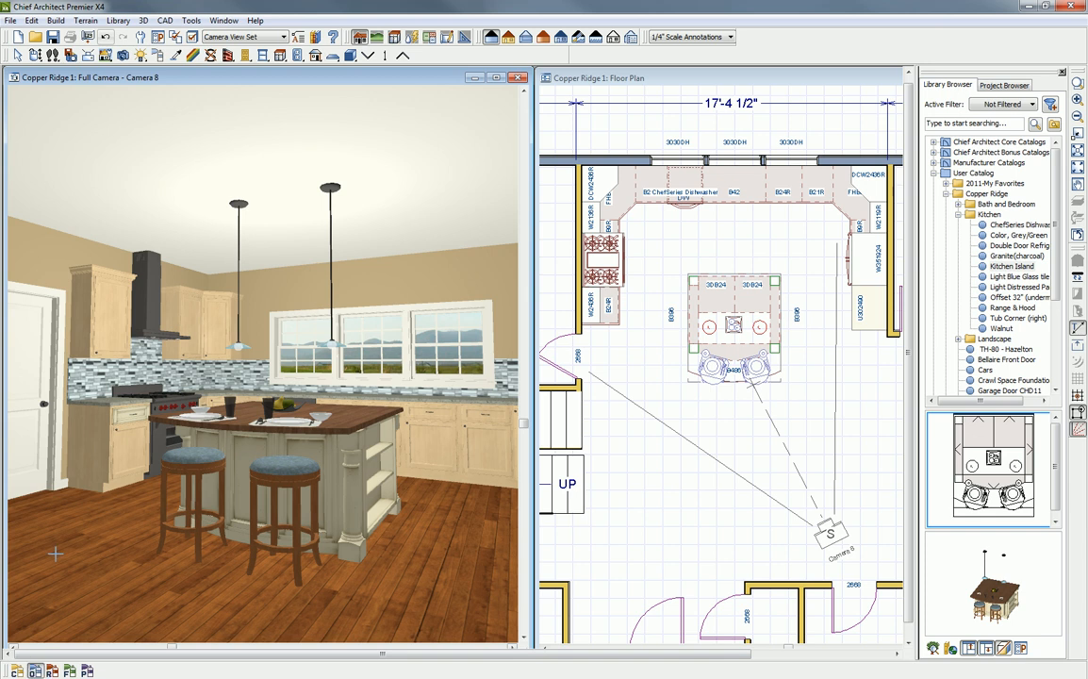
click(127, 441)
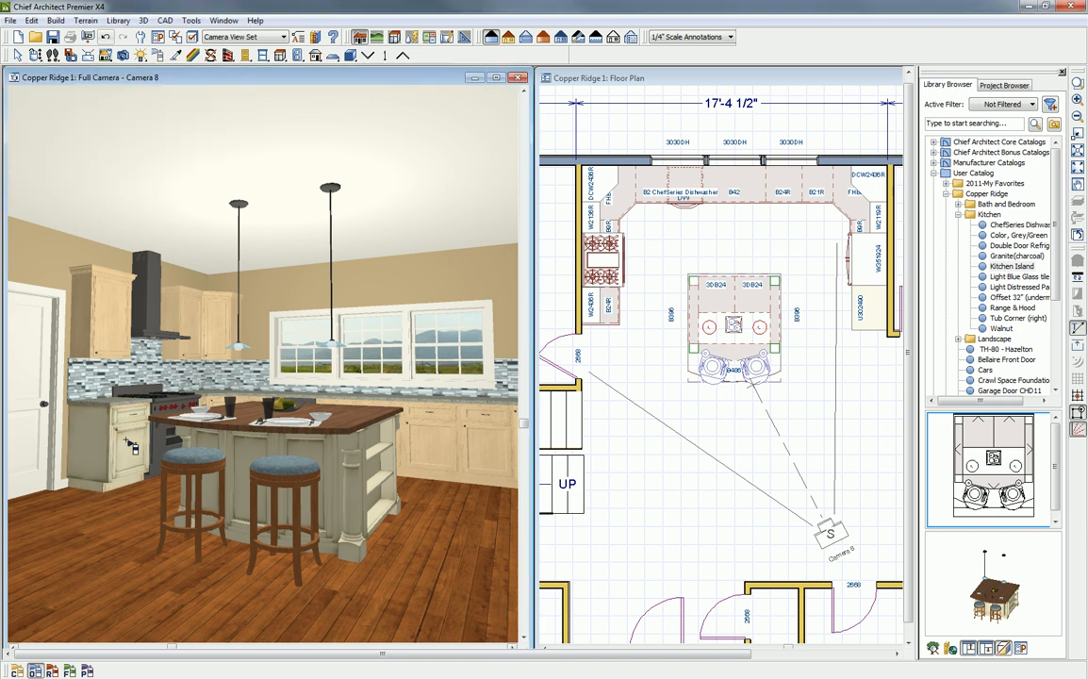
click(54, 670)
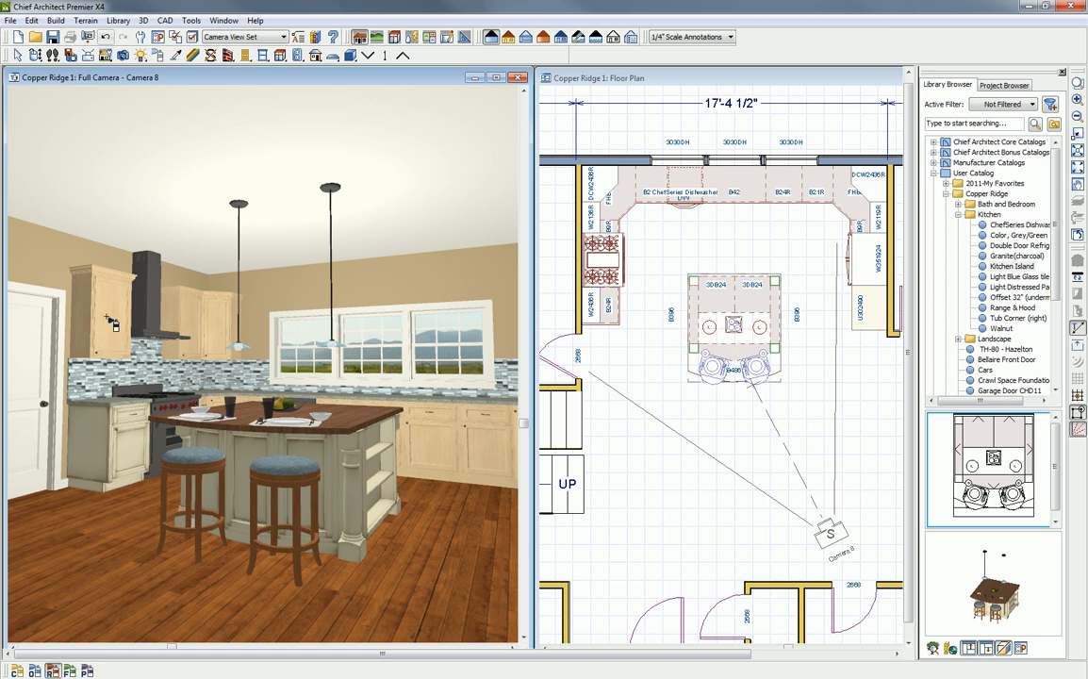
click(110, 323)
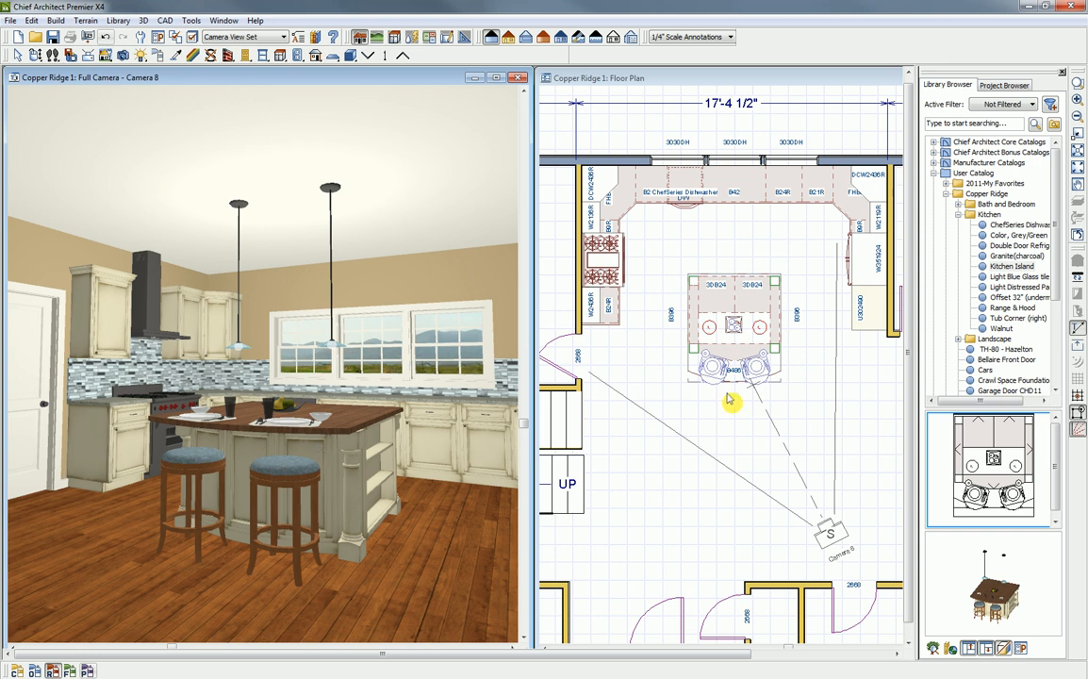
- Apply the Granite(charcoal) material from the Copper Ridge Kitchen library to all the kitchen perimeter countertops
click(1011, 257)
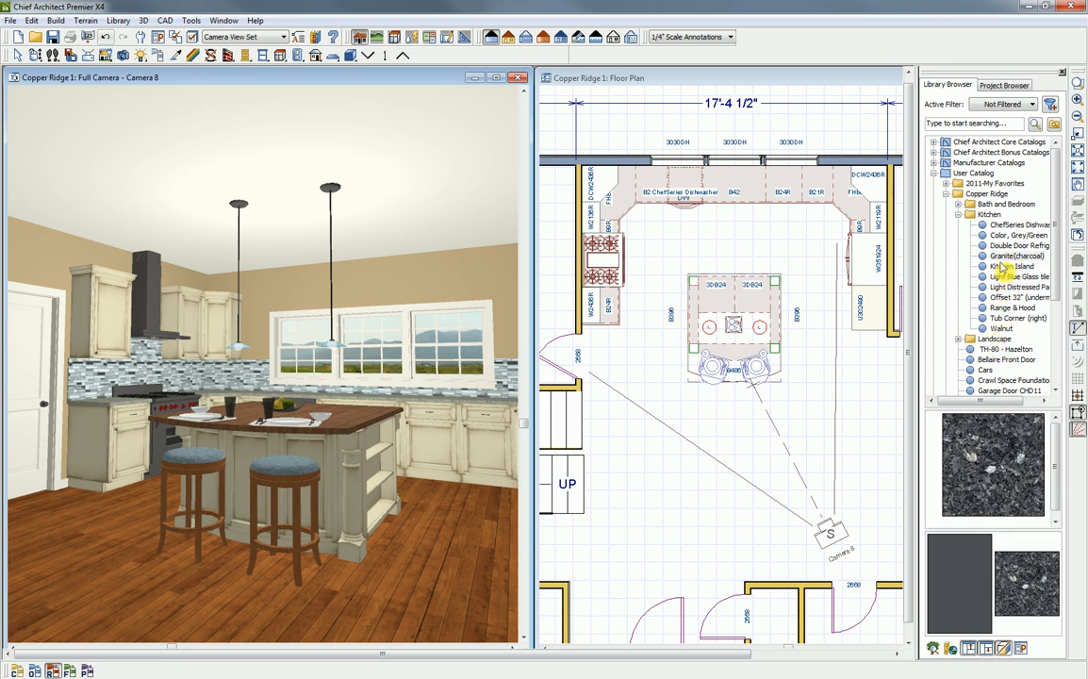
click(1007, 255)
click(997, 474)
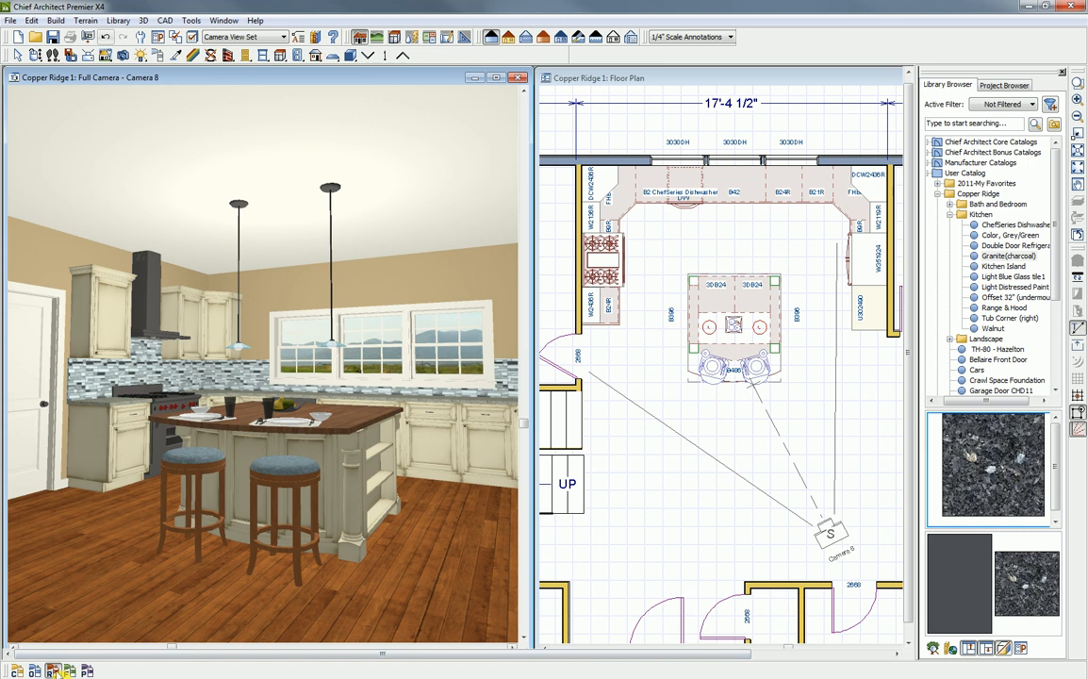
click(121, 408)
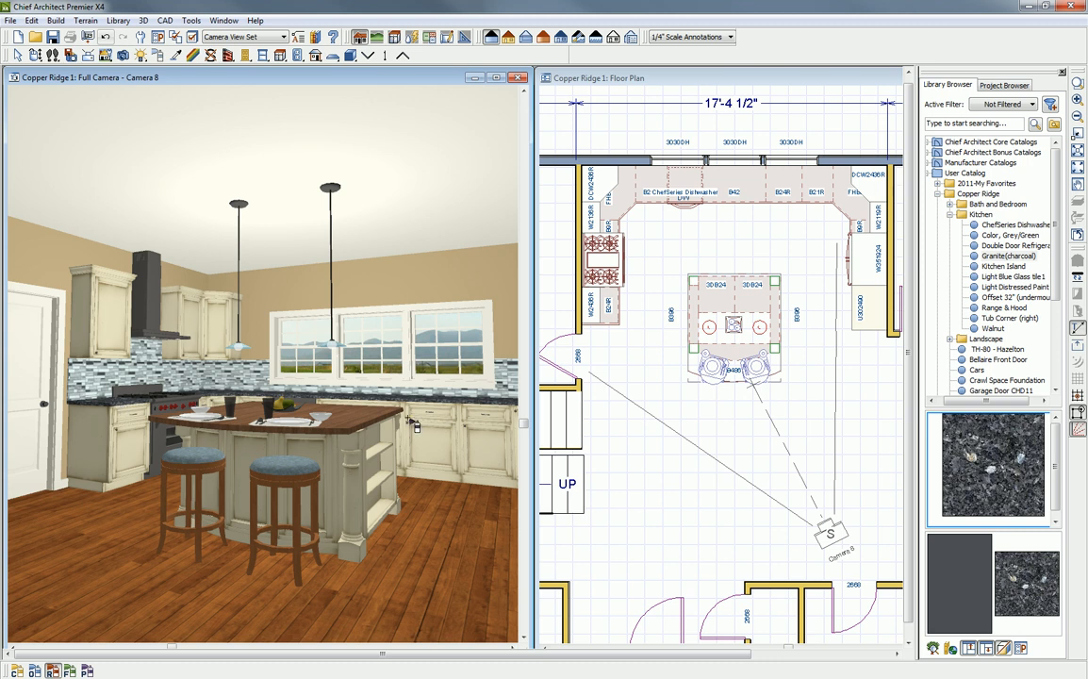
- Place the Offset 32" undermount sink from the Copper Ridge Kitchen library in the 42" base cabinet under the windows
click(36, 58)
drag(315, 369, 356, 419)
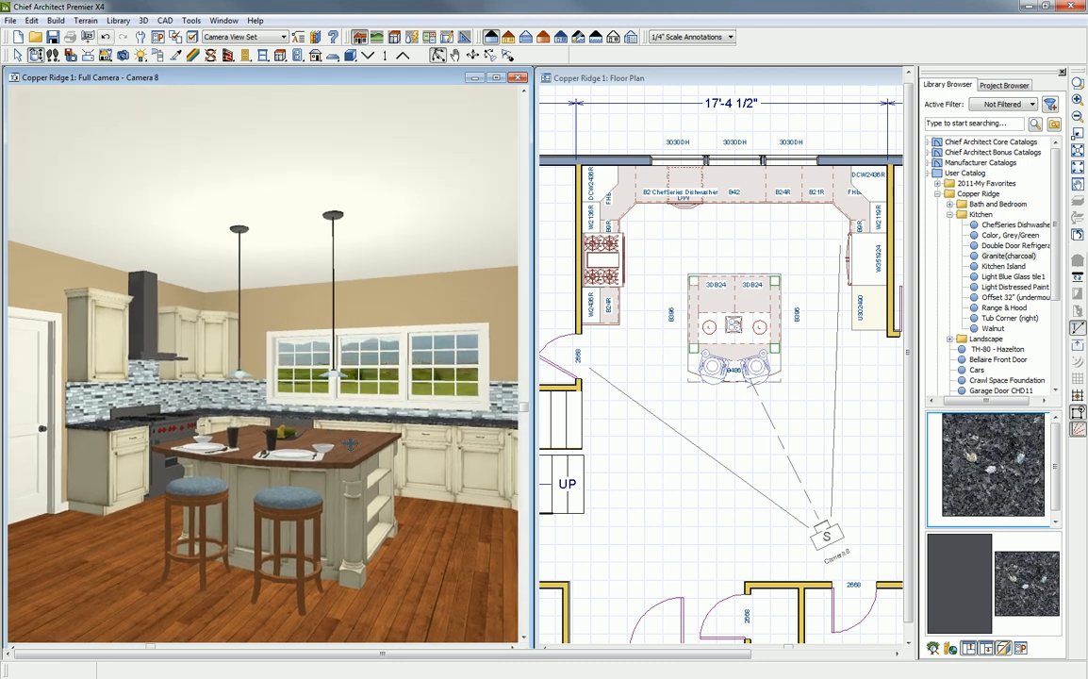
click(727, 371)
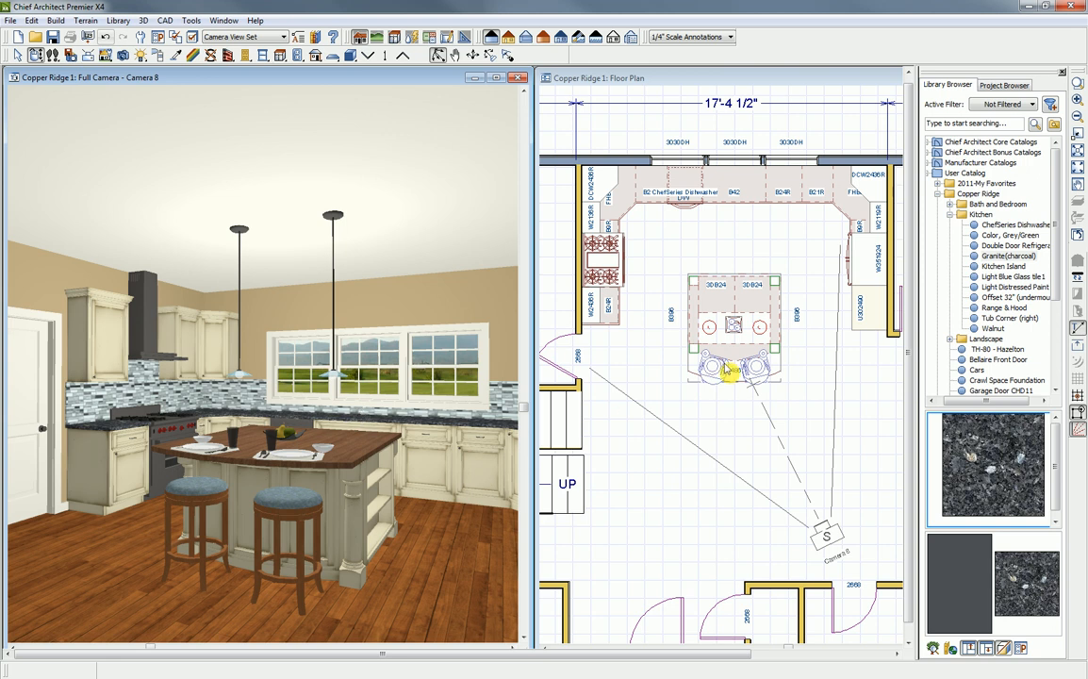
click(992, 298)
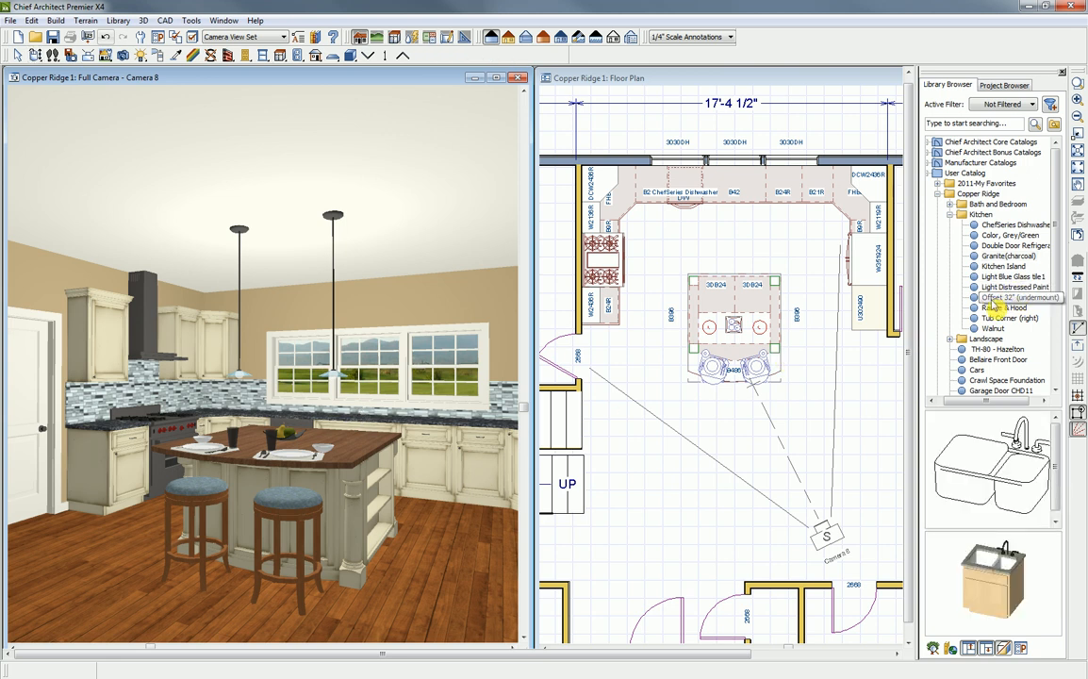
click(997, 479)
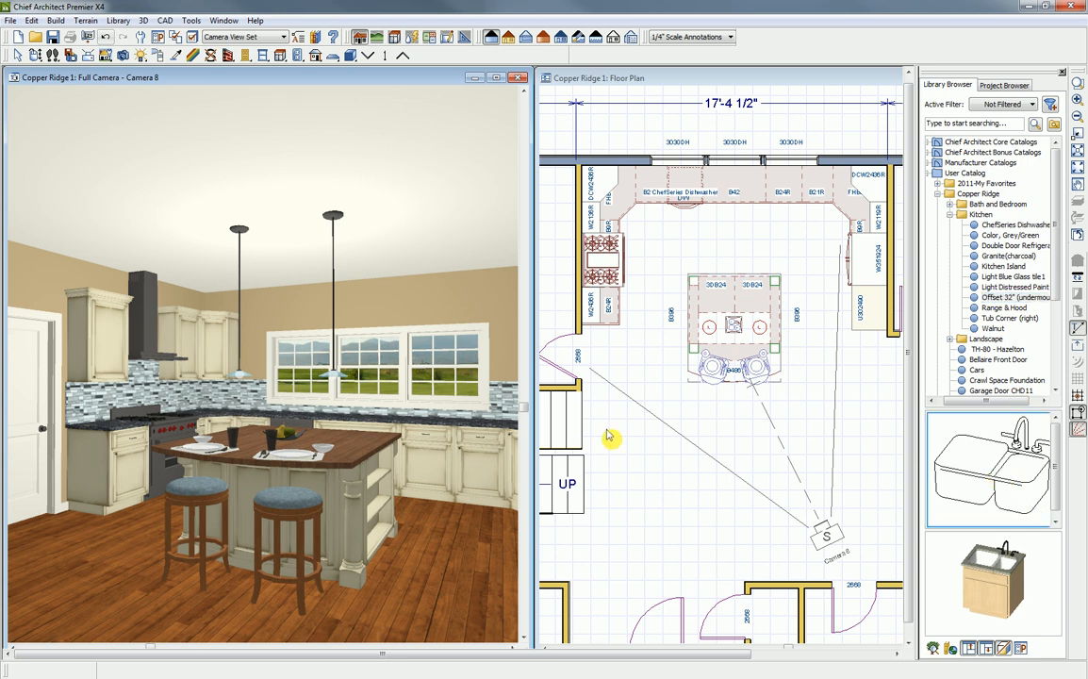
click(358, 433)
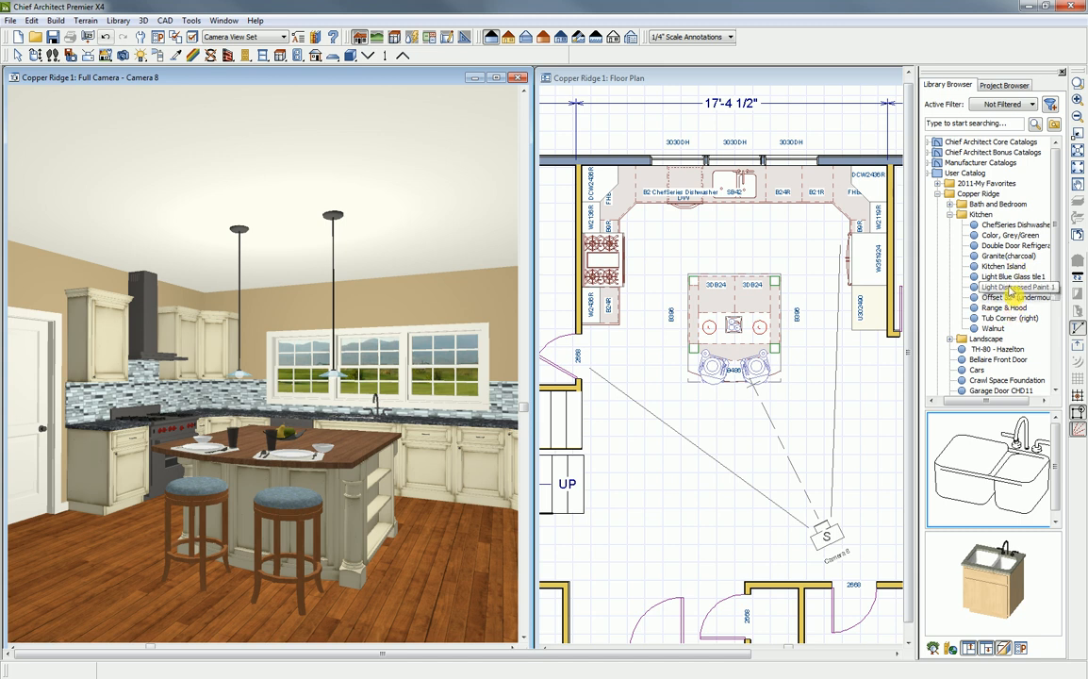
- Paint the kitchen walls with the Color, Grey/Green material from the Copper Ridge Kitchen library
click(1014, 236)
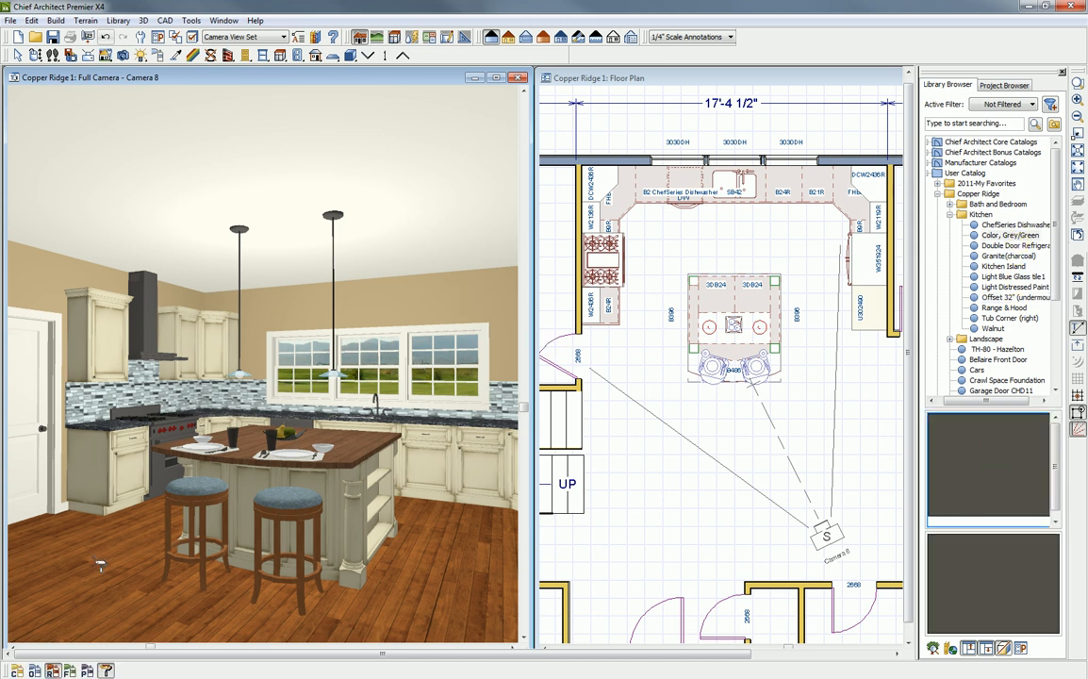
click(18, 670)
click(41, 289)
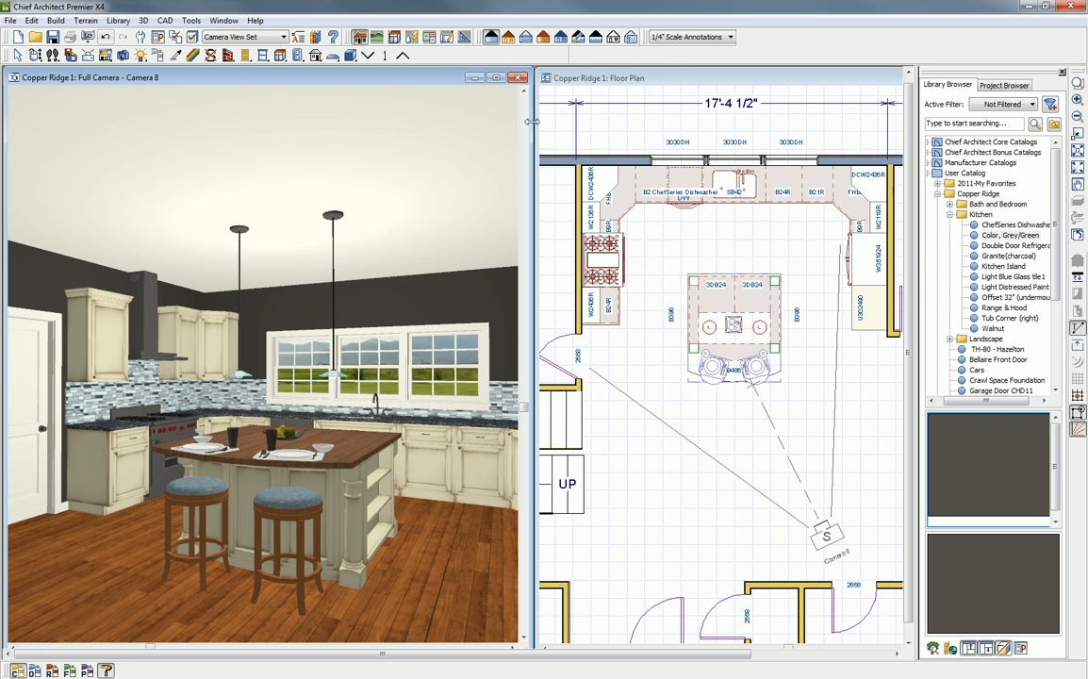
- Place three recessed ceiling lights in a row along the front of the window-side base cabinets in the floor plan
click(584, 83)
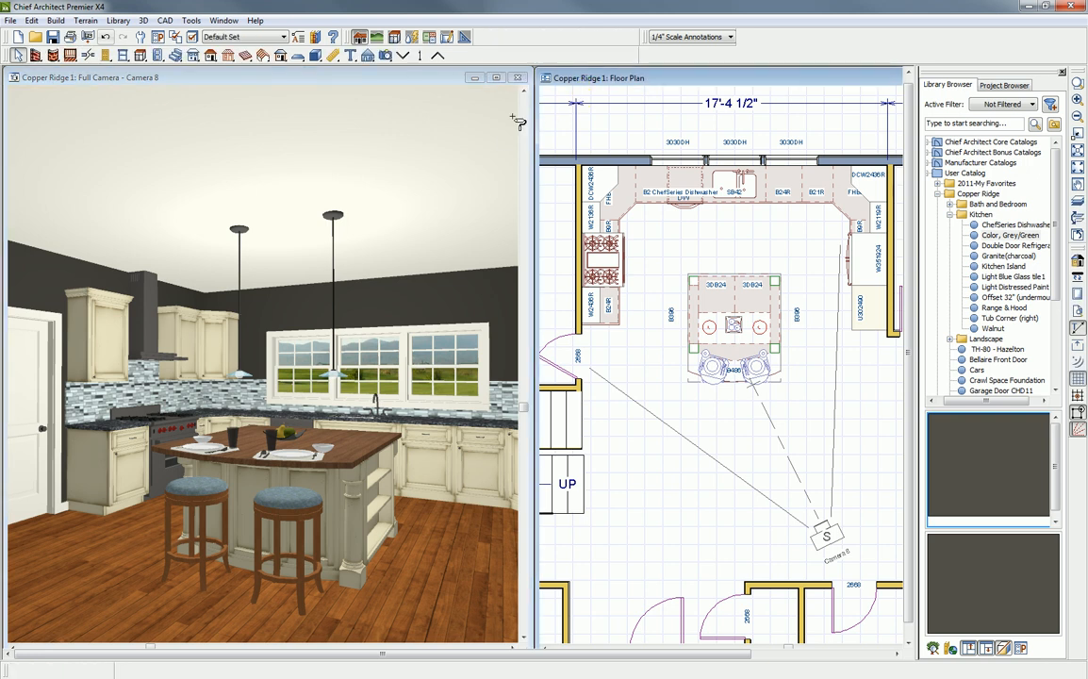
click(149, 54)
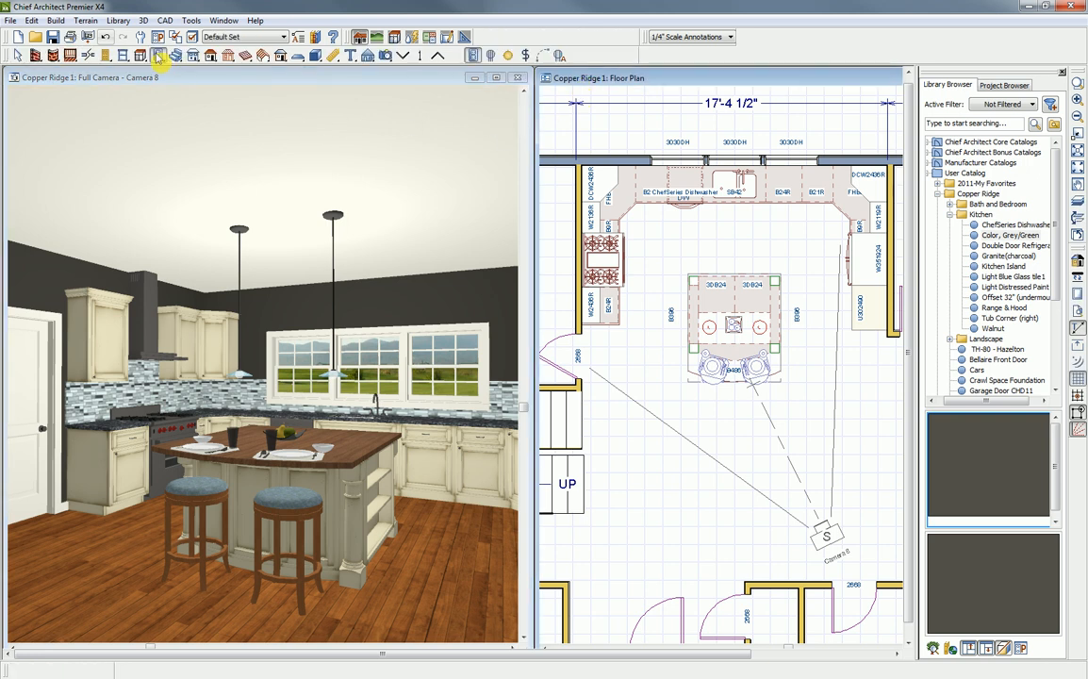
click(509, 56)
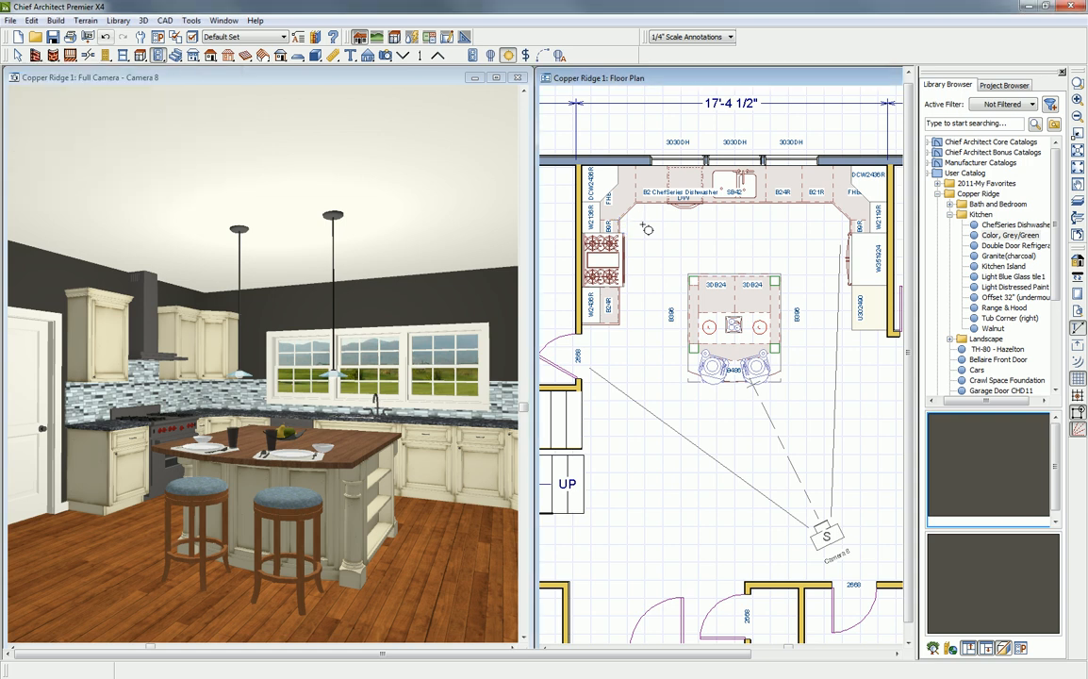
click(643, 220)
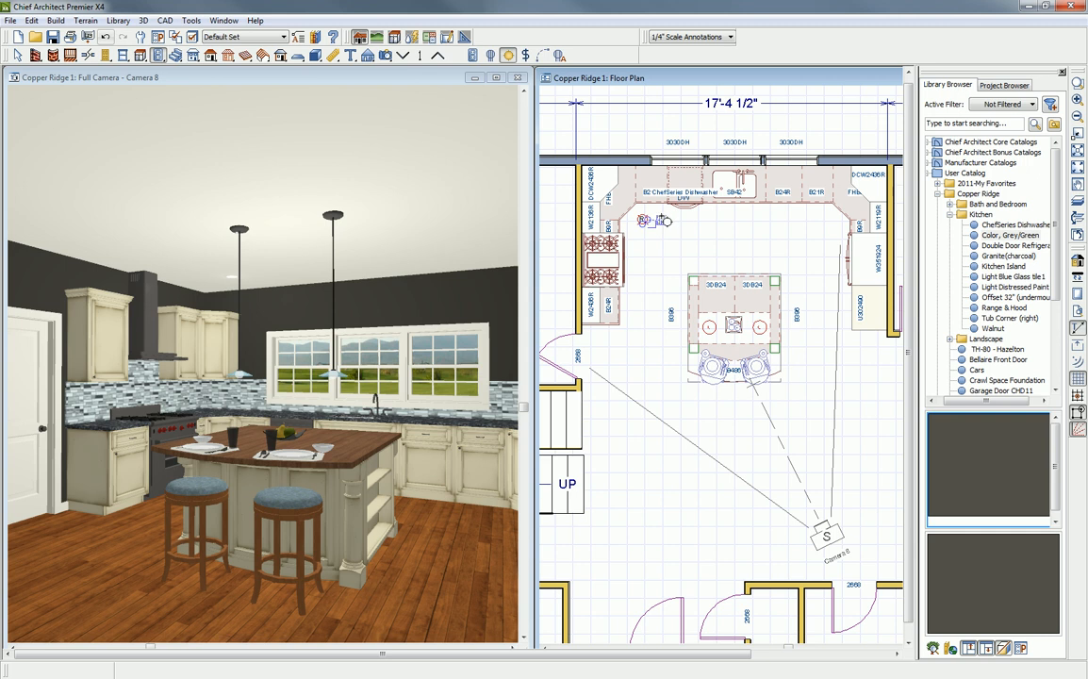
click(736, 219)
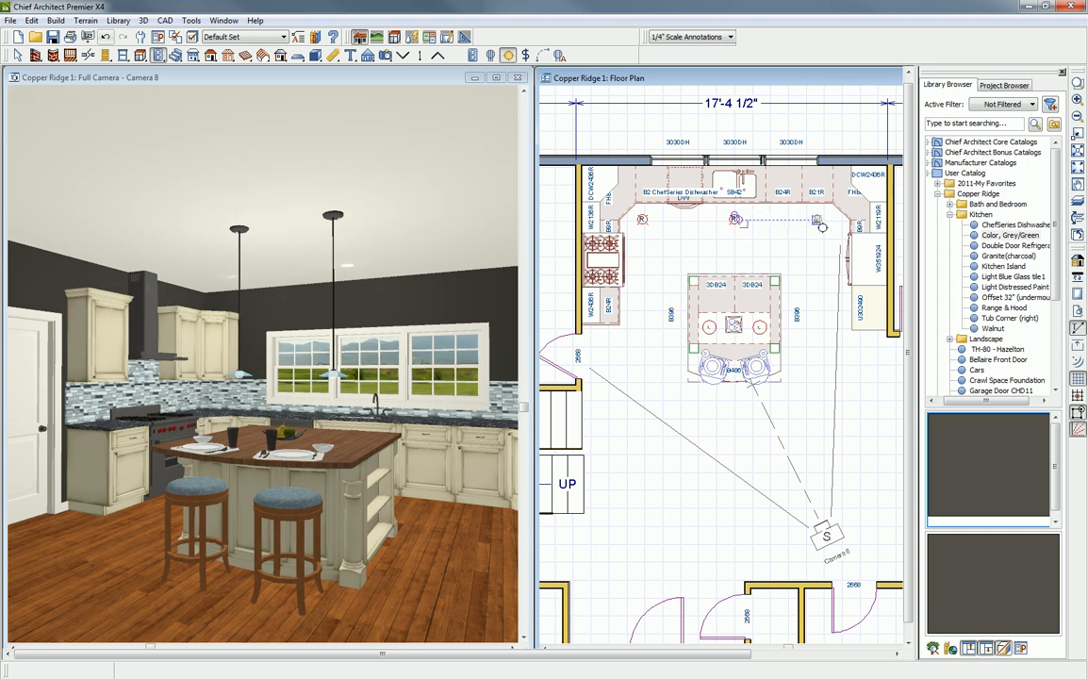
click(820, 221)
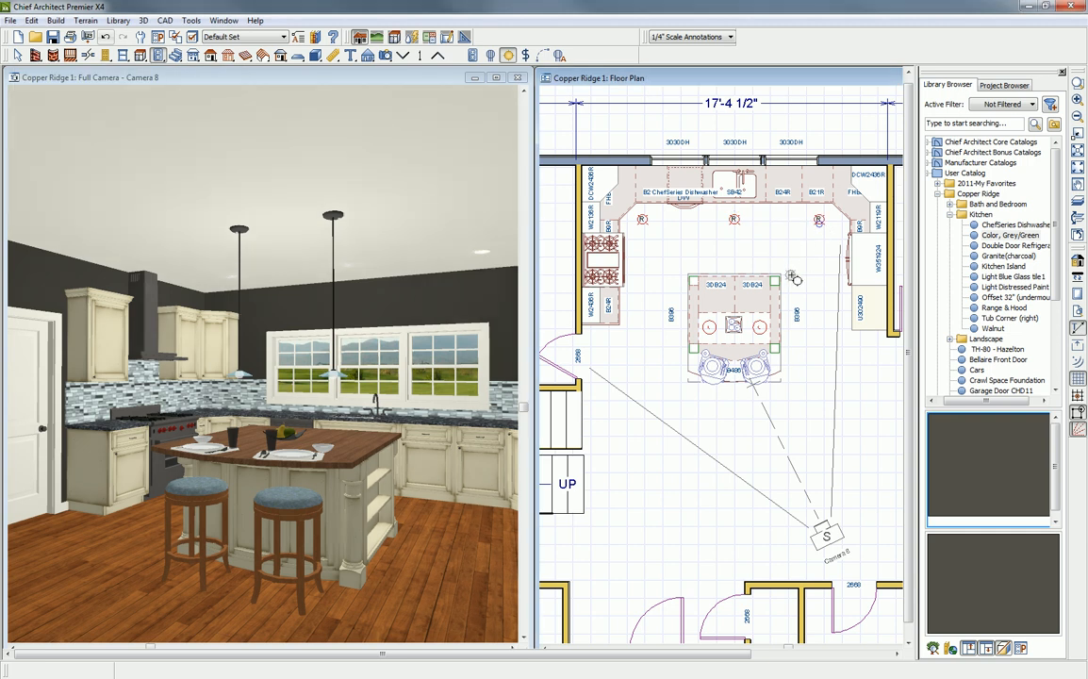
key(Escape)
- Make three copies of the row of three recessed ceiling lights at 36" spacing, running from the window side past the island
click(819, 229)
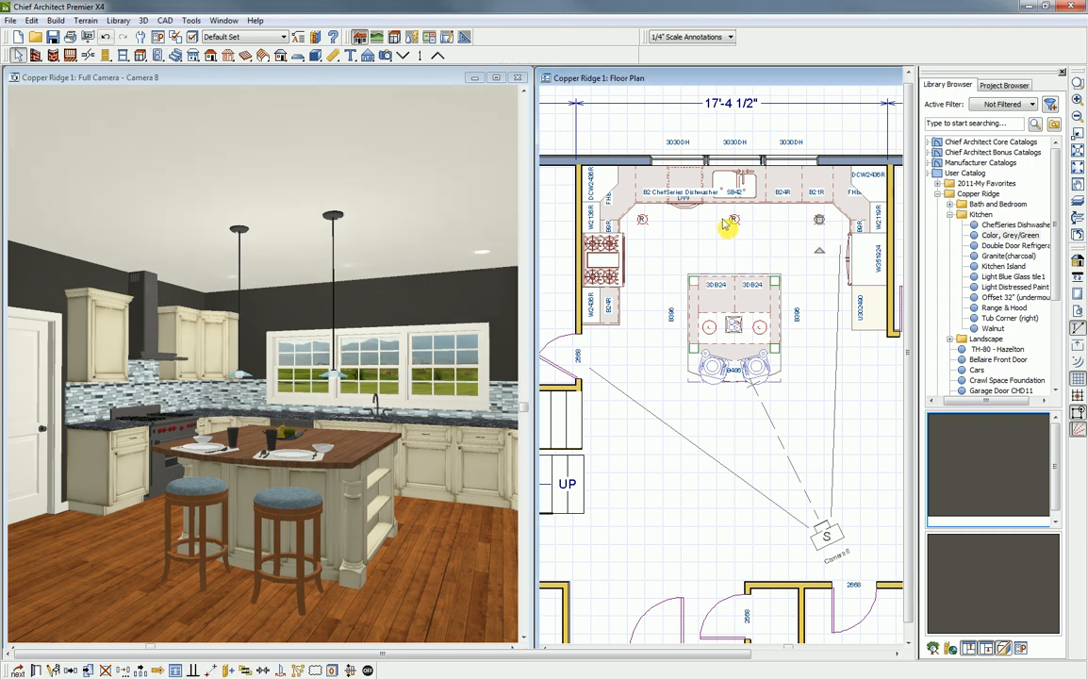
shift+click(734, 223)
shift+click(643, 221)
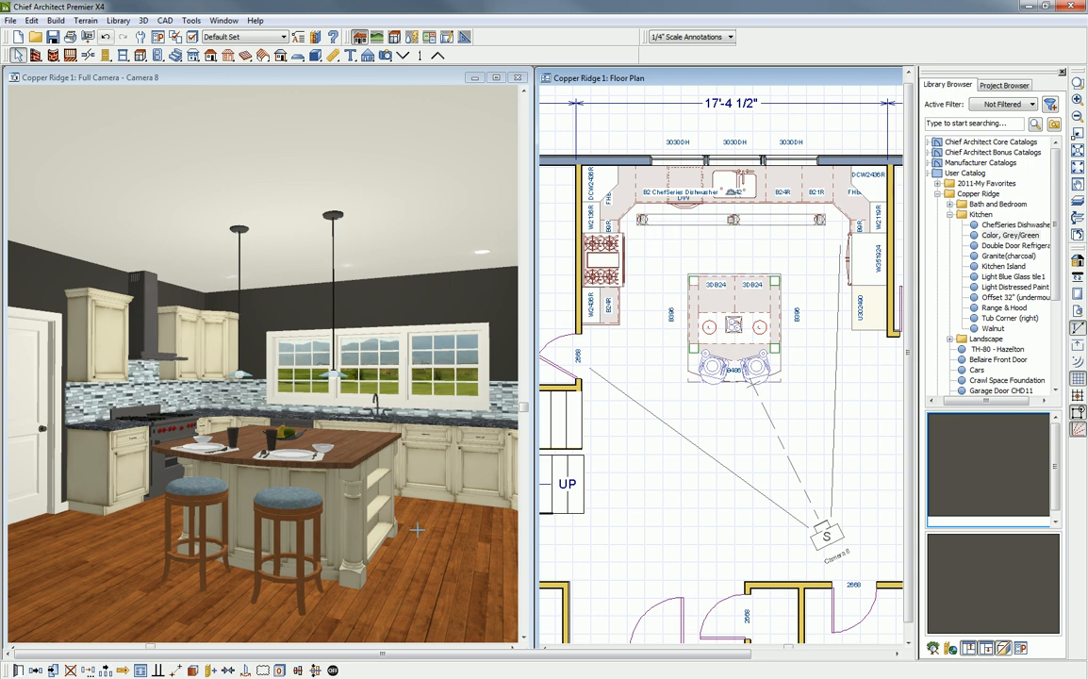
click(105, 669)
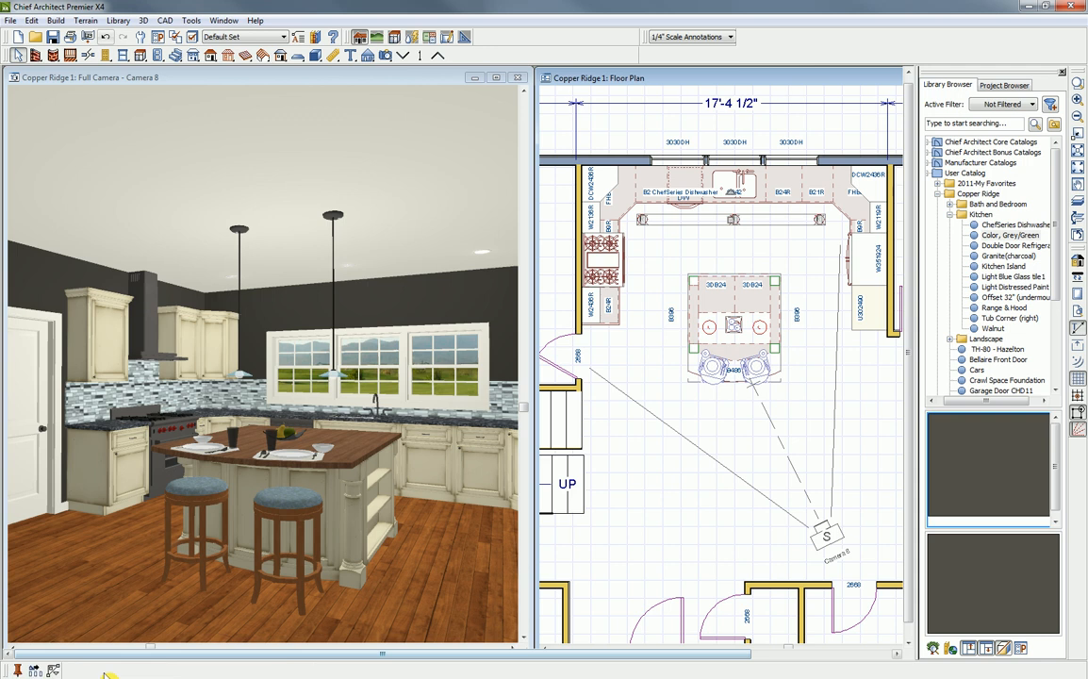
click(36, 672)
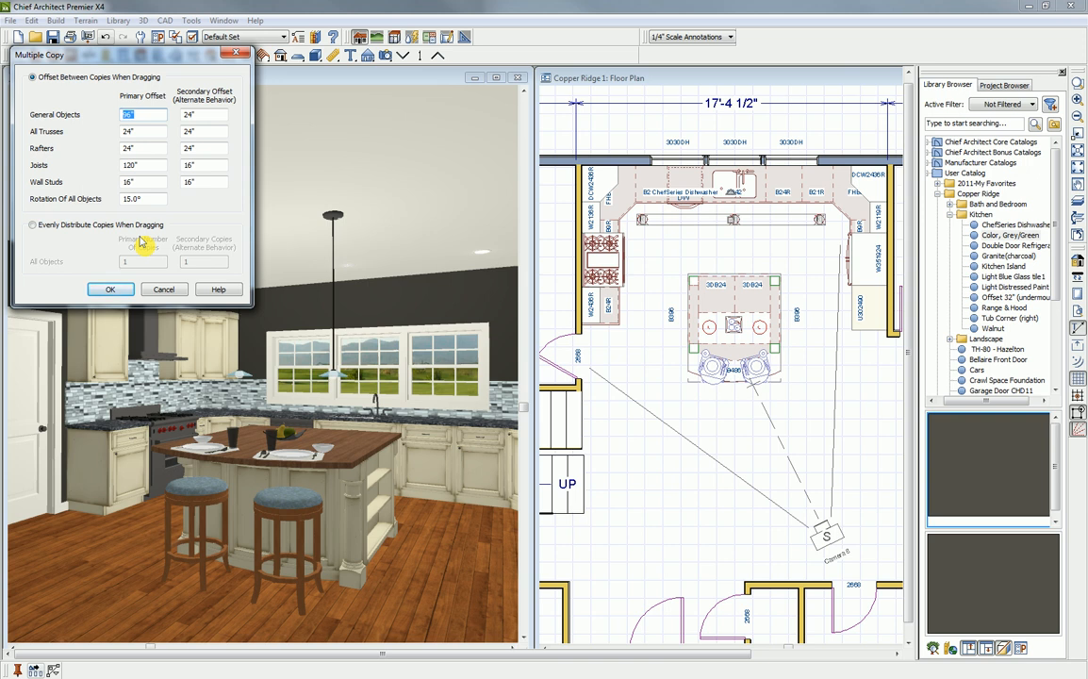
text(36)
click(110, 288)
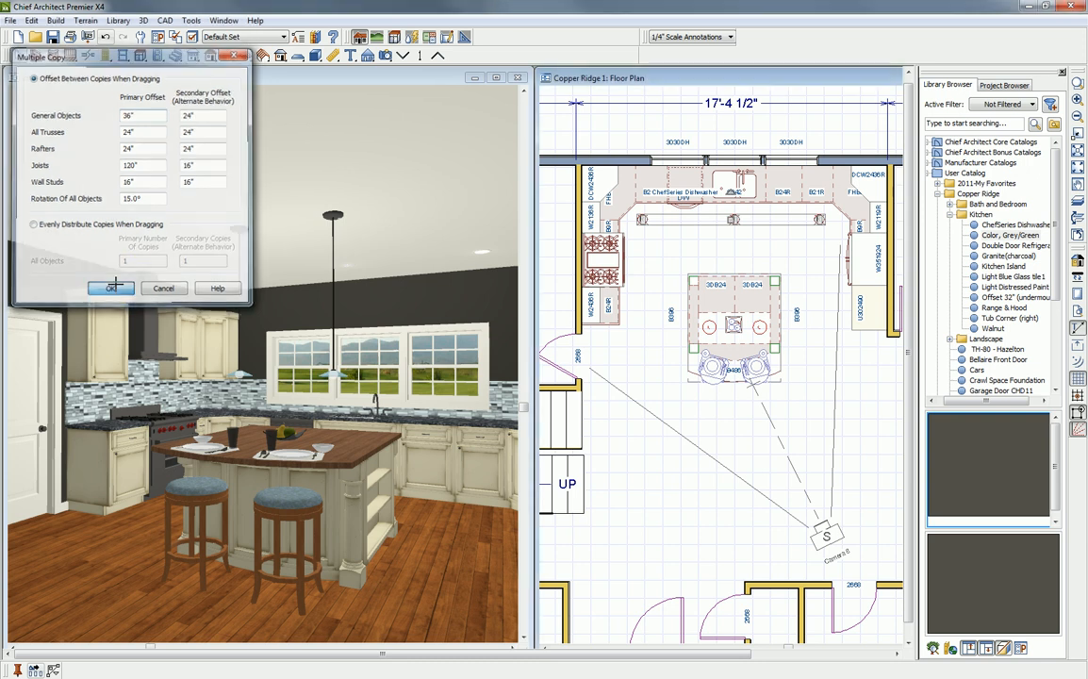
drag(726, 225, 748, 412)
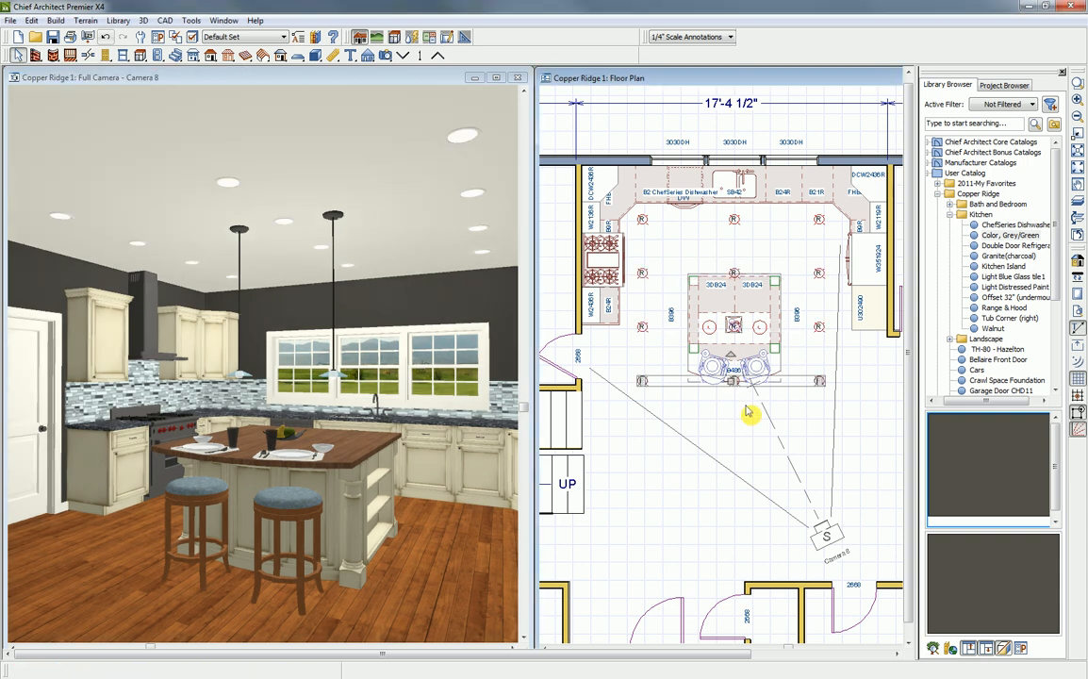
- Delete the copied recessed lights over the island and the entire row farthest from the windows
click(735, 276)
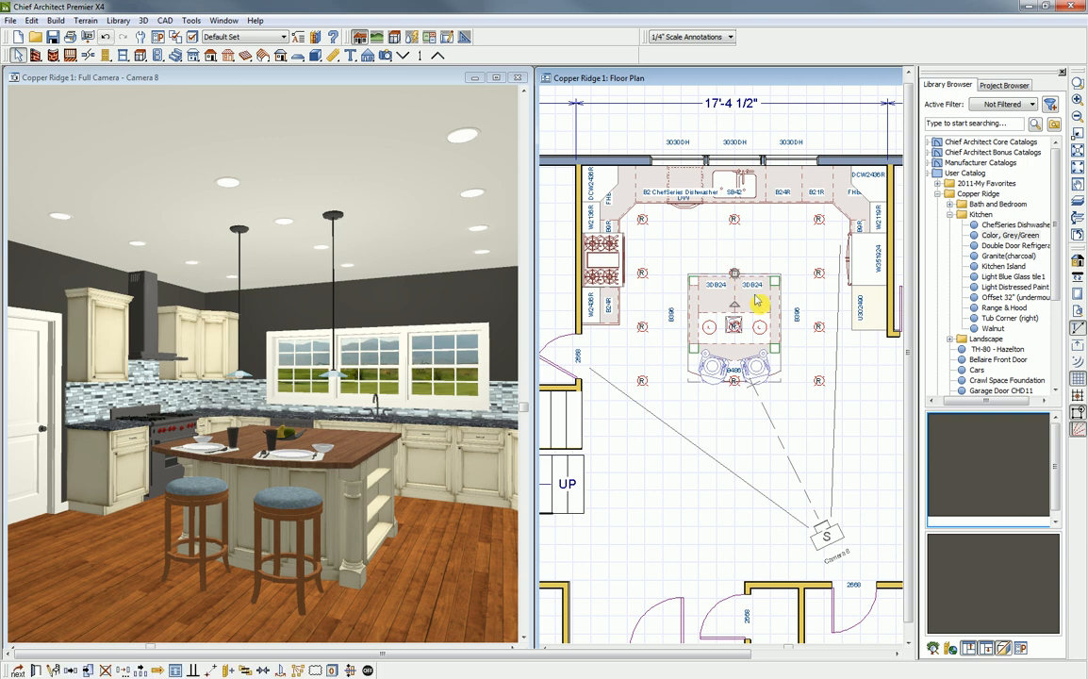
key(Delete)
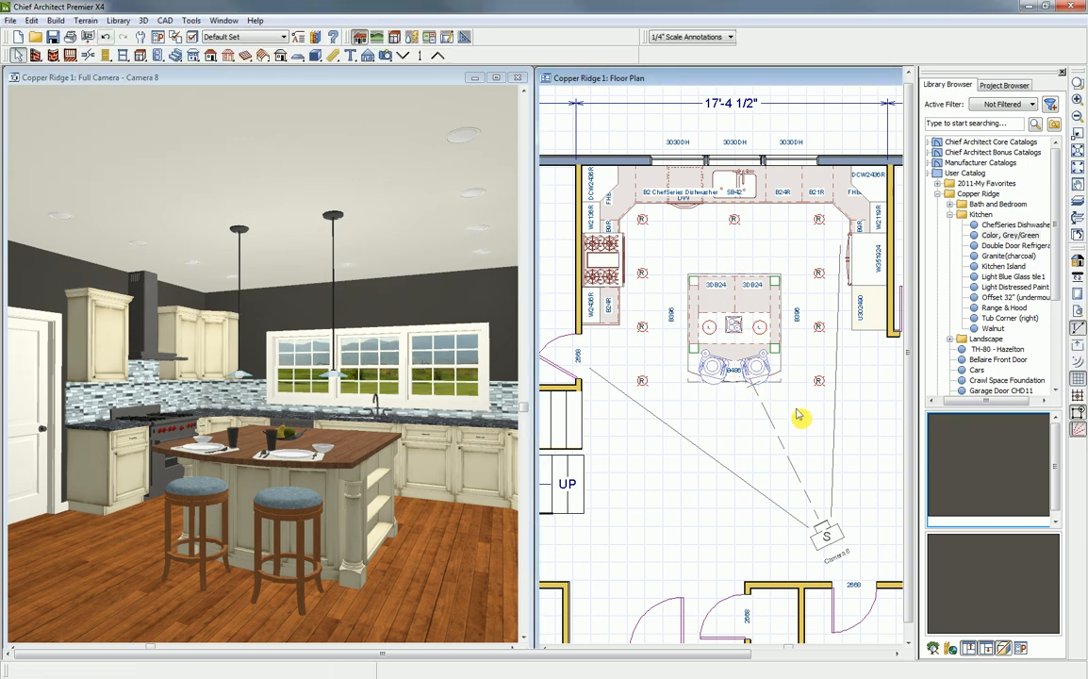
key(Delete)
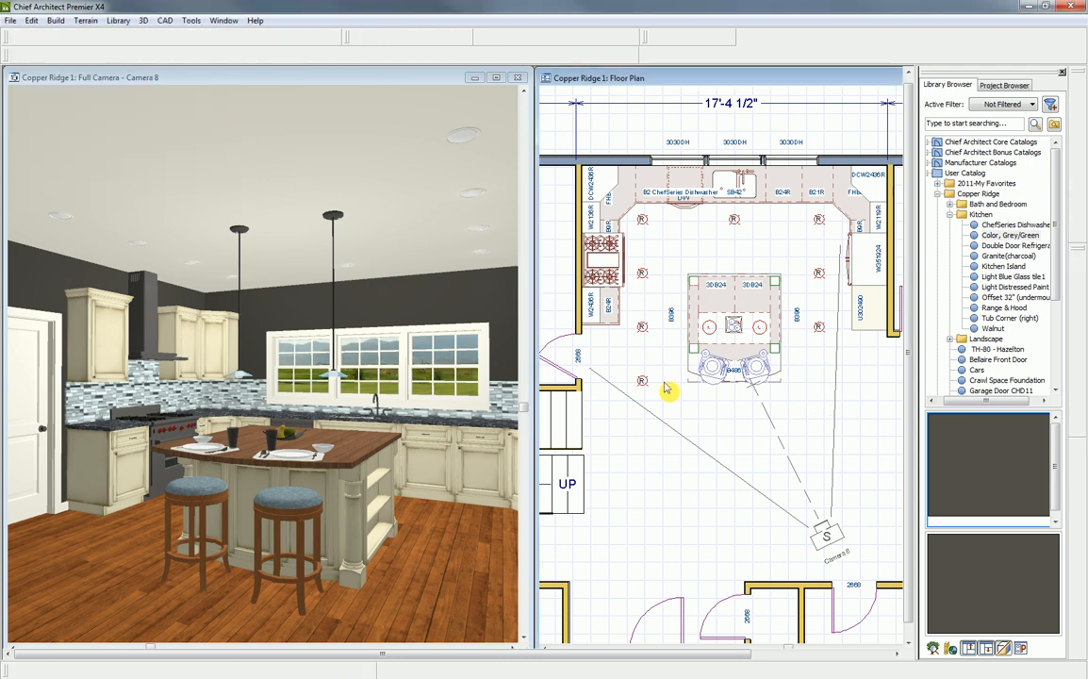
click(642, 382)
key(Delete)
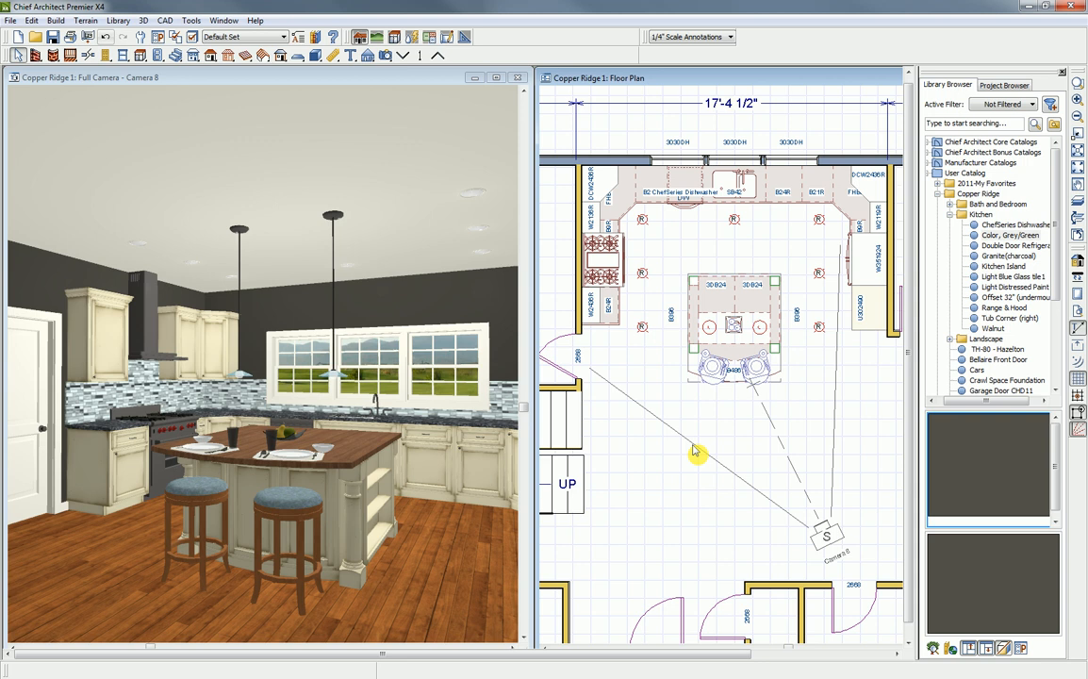
- Place one light switch on the wall below the door by the stairs and another on the window wall near the refrigerator-side corner
scroll(670, 424, down, 2)
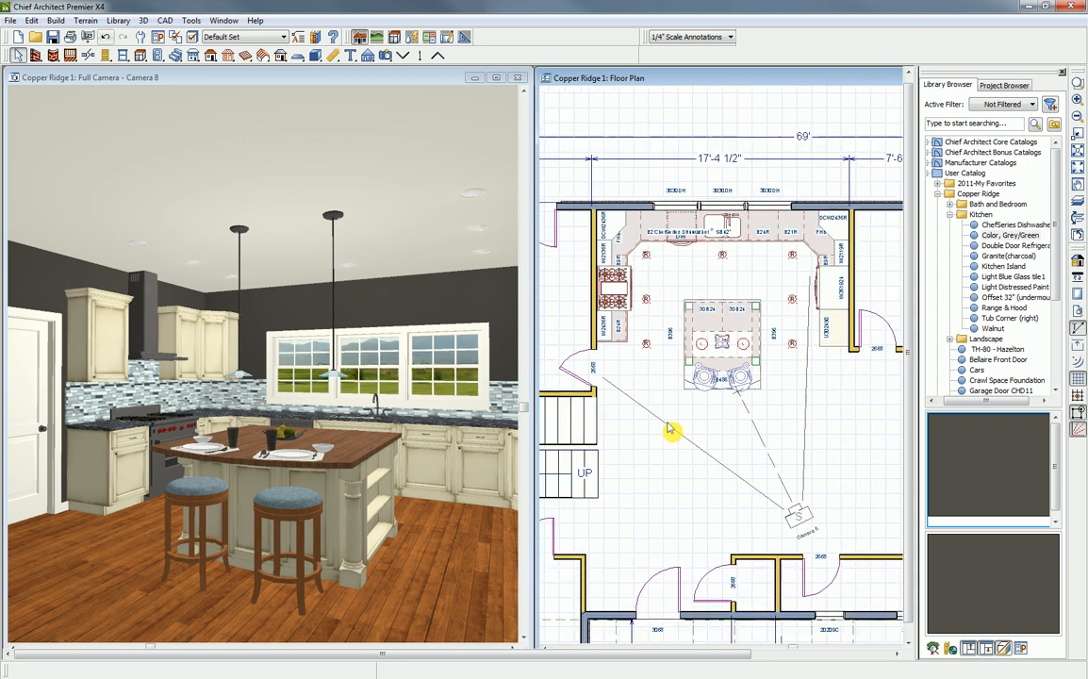
middle_drag(761, 451, 775, 401)
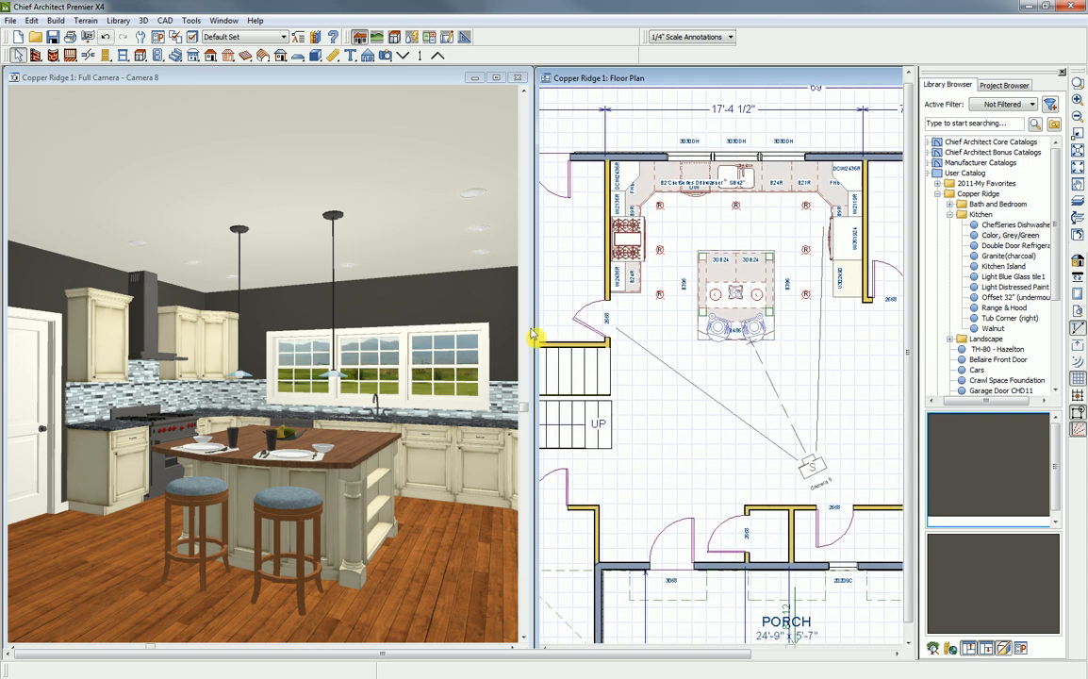
click(156, 37)
click(158, 55)
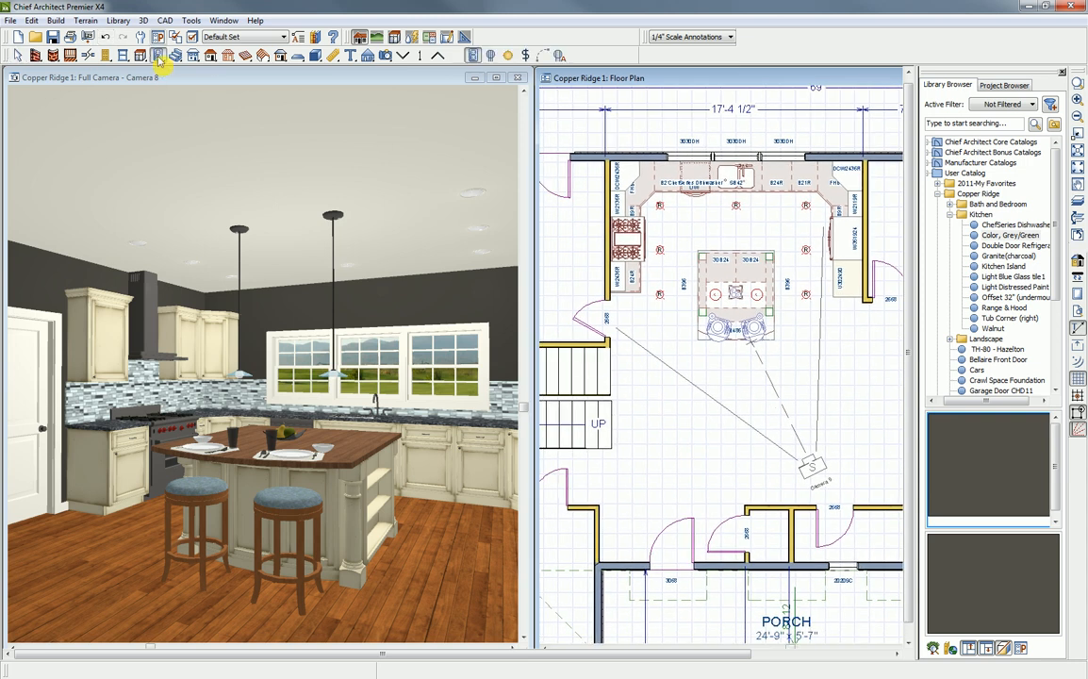
click(527, 56)
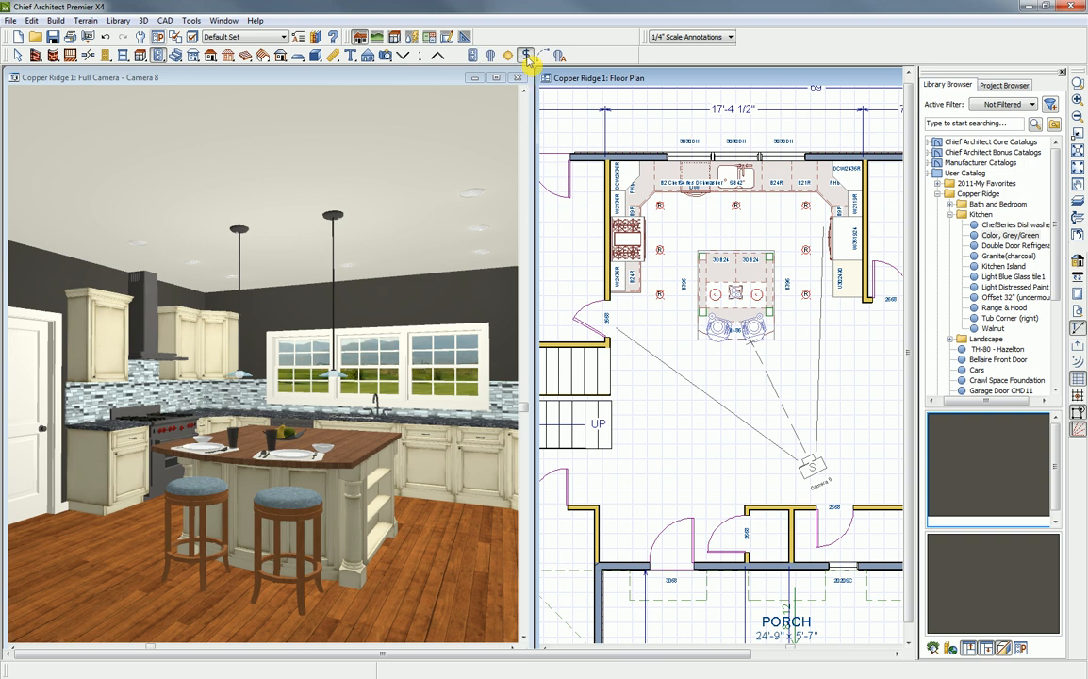
click(615, 359)
click(816, 164)
- Connect the stair-side switch through all the recessed lights to the window-wall switch with electrical connections
click(545, 56)
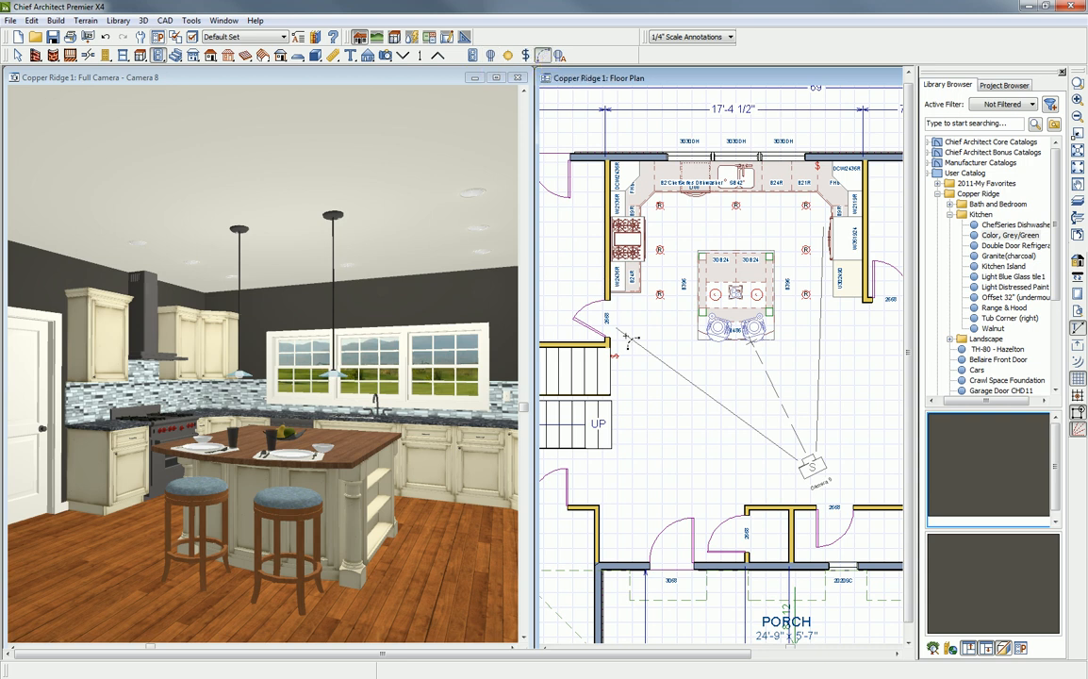
drag(661, 297, 807, 296)
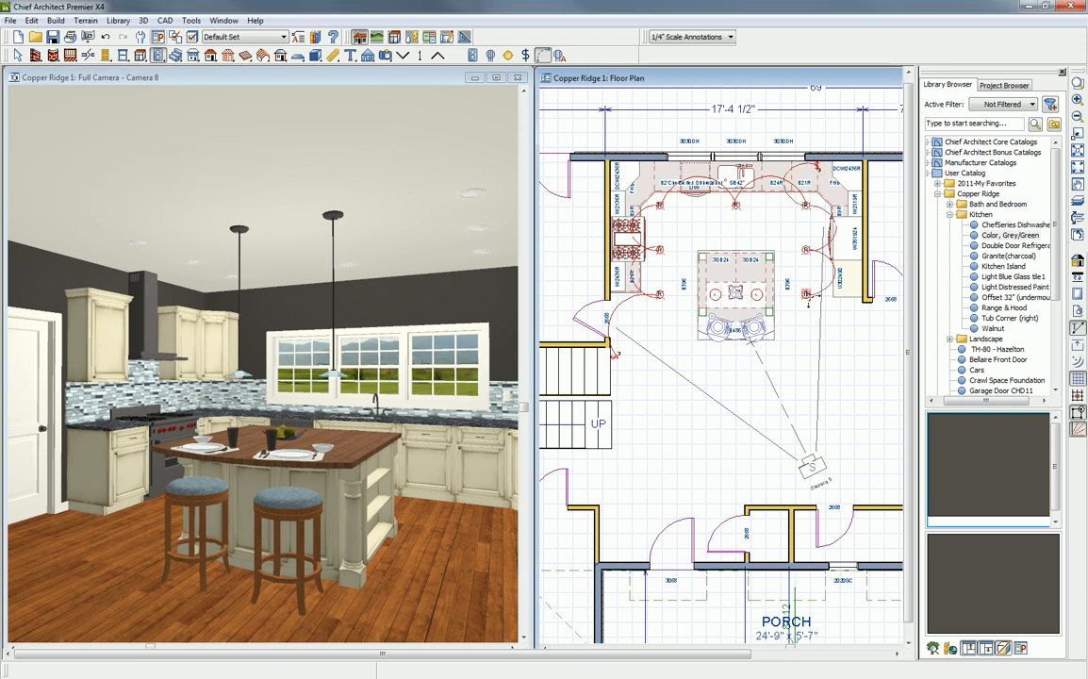
key(space)
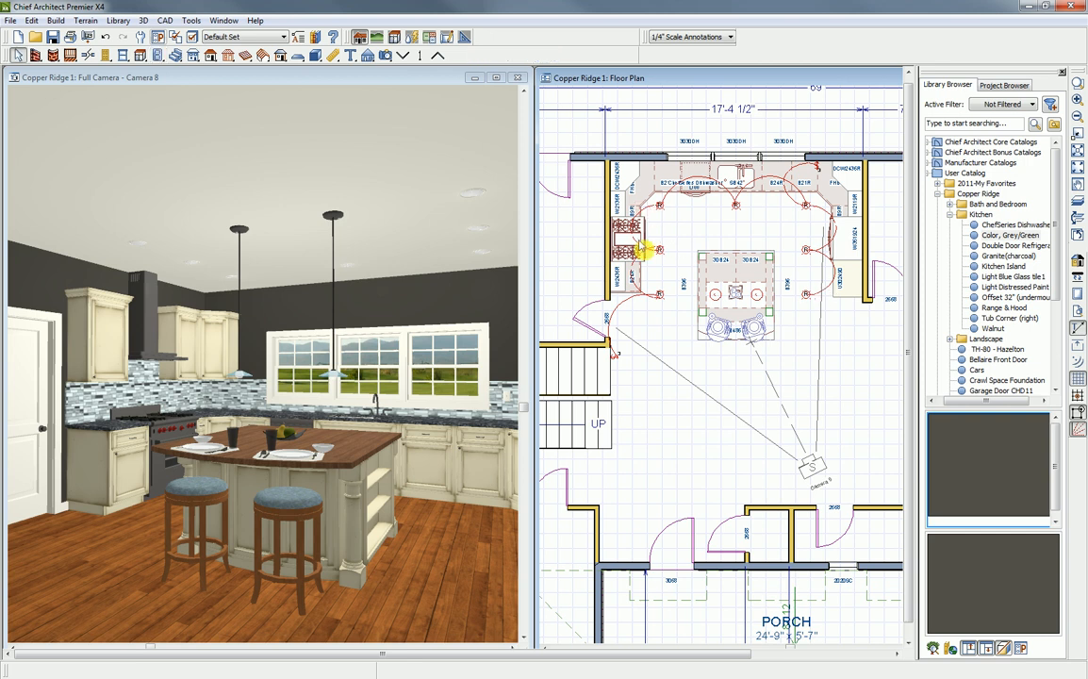
- Examine the electrical connection between the lights beside the range and the stair-side switch symbol, and close the HaydenLake electrical plan image
click(649, 213)
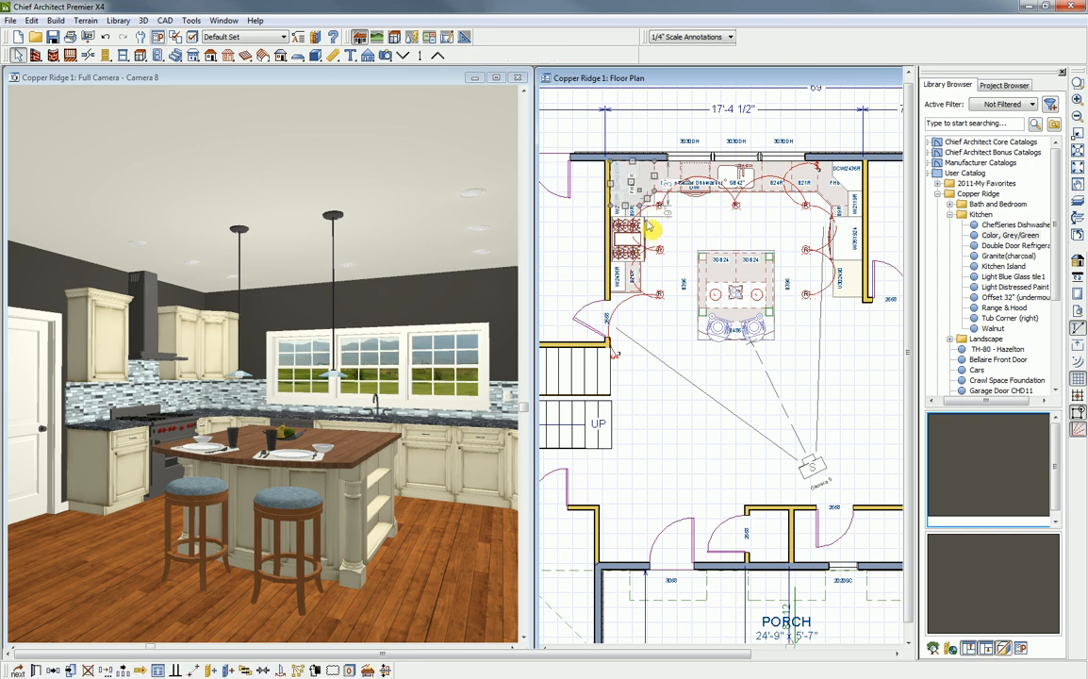
click(650, 224)
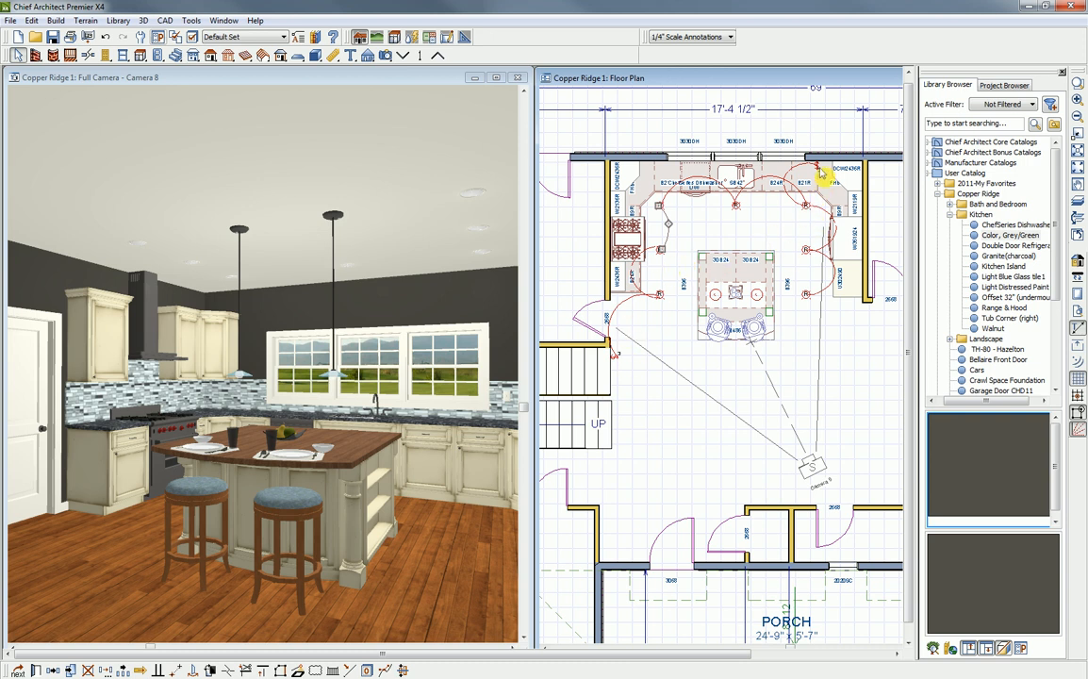
scroll(614, 357, up, 2)
scroll(615, 357, up, 1)
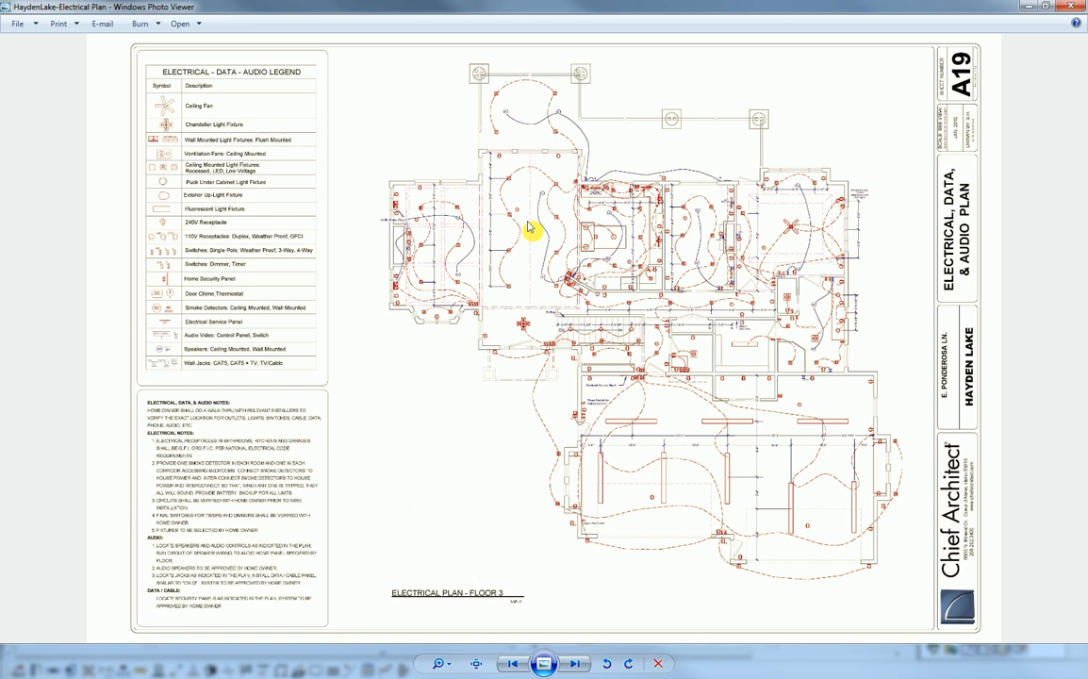
click(1072, 6)
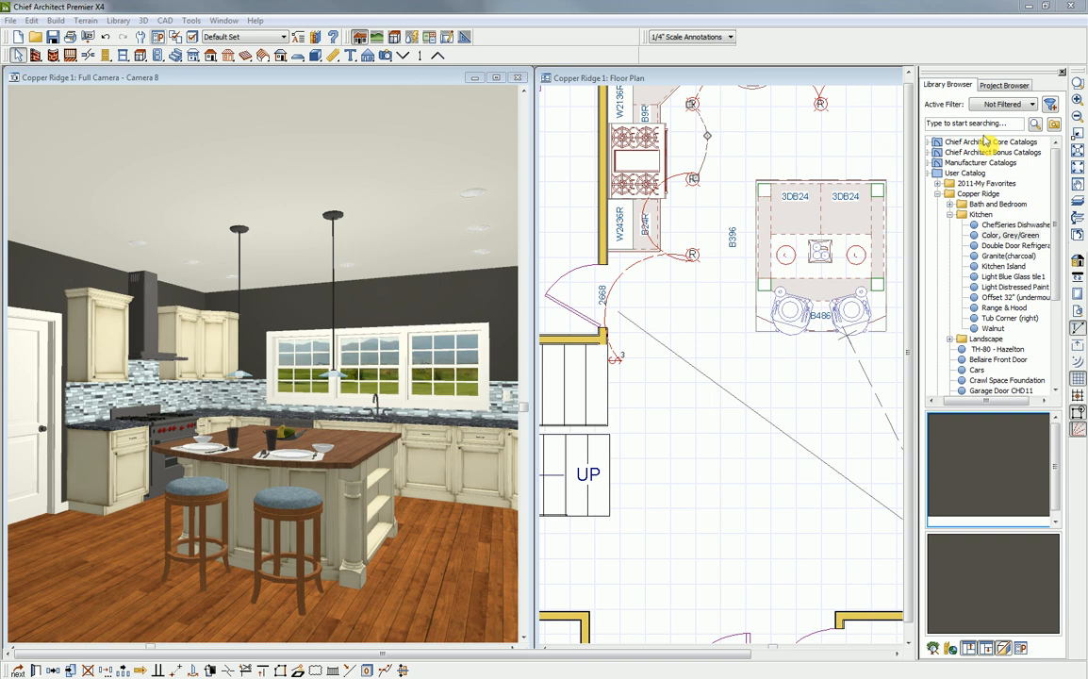
- Maximize the Camera 8 view and orbit it slightly to review the finished kitchen
click(496, 77)
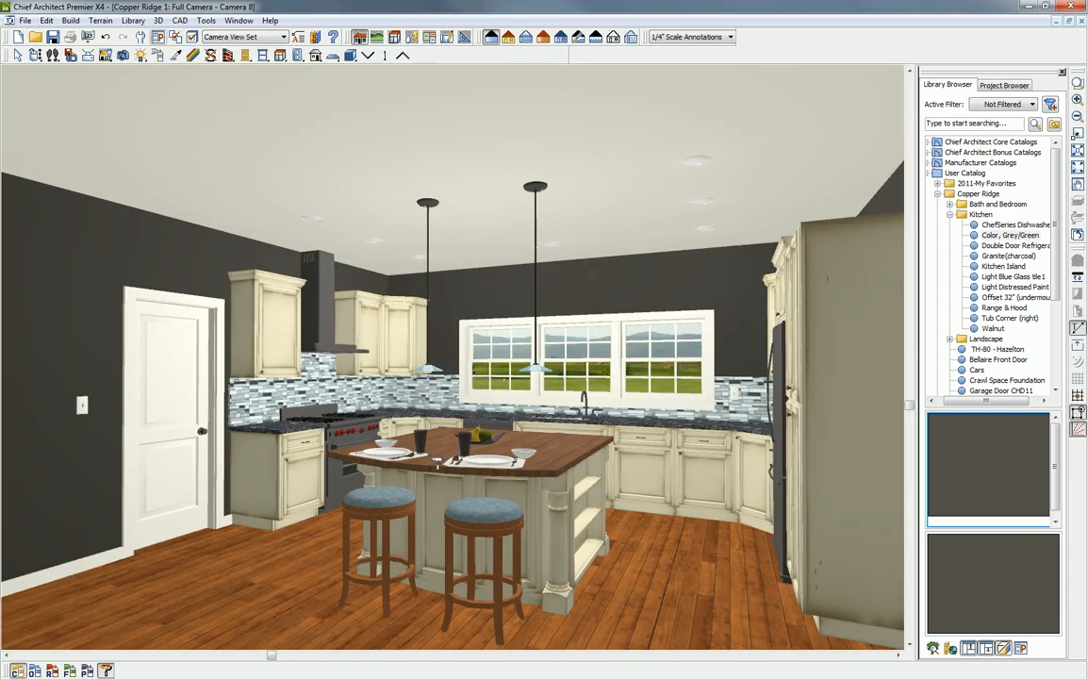
click(36, 56)
drag(324, 367, 375, 407)
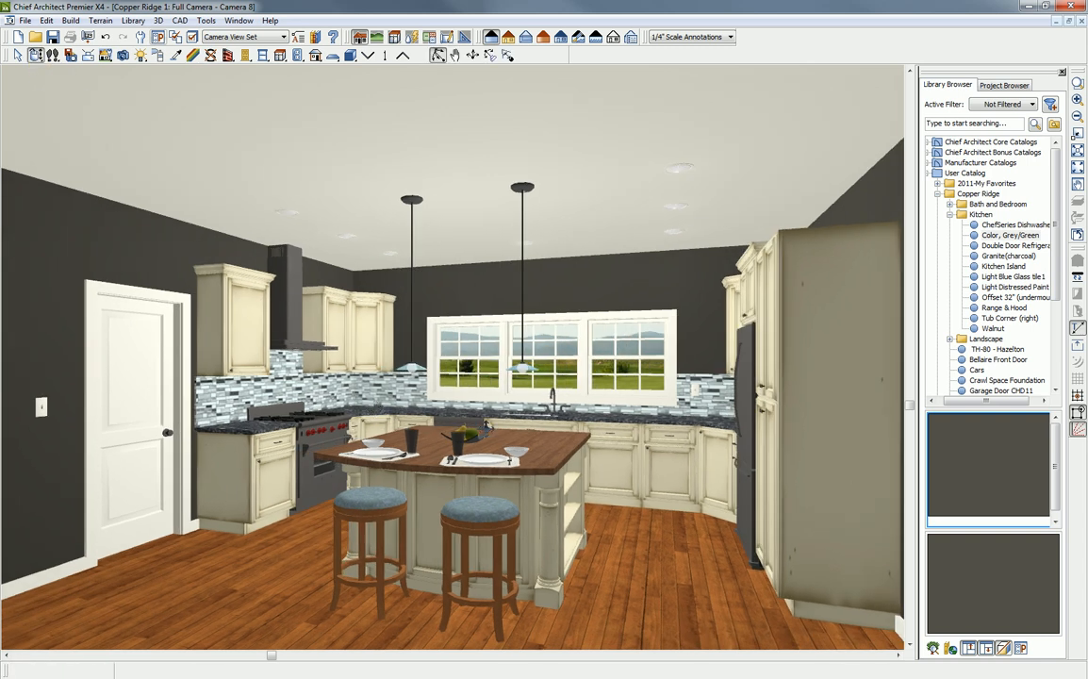
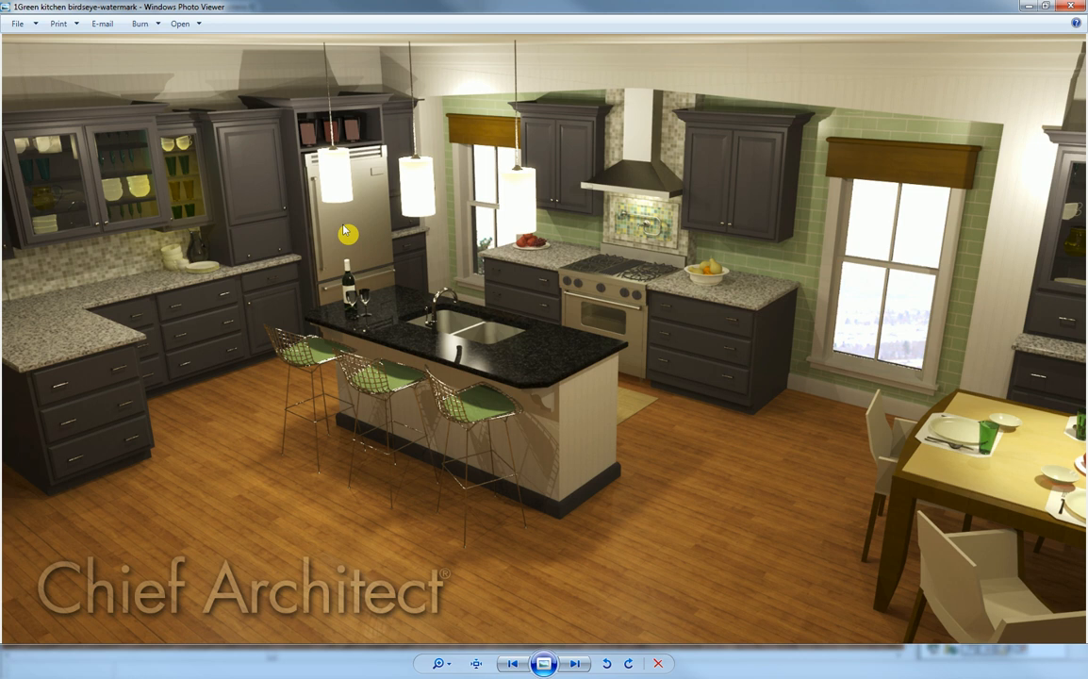
- Look through the sample kitchen and bath renderings from the green kitchen to the vessel bath, and close the image viewer
key(Right)
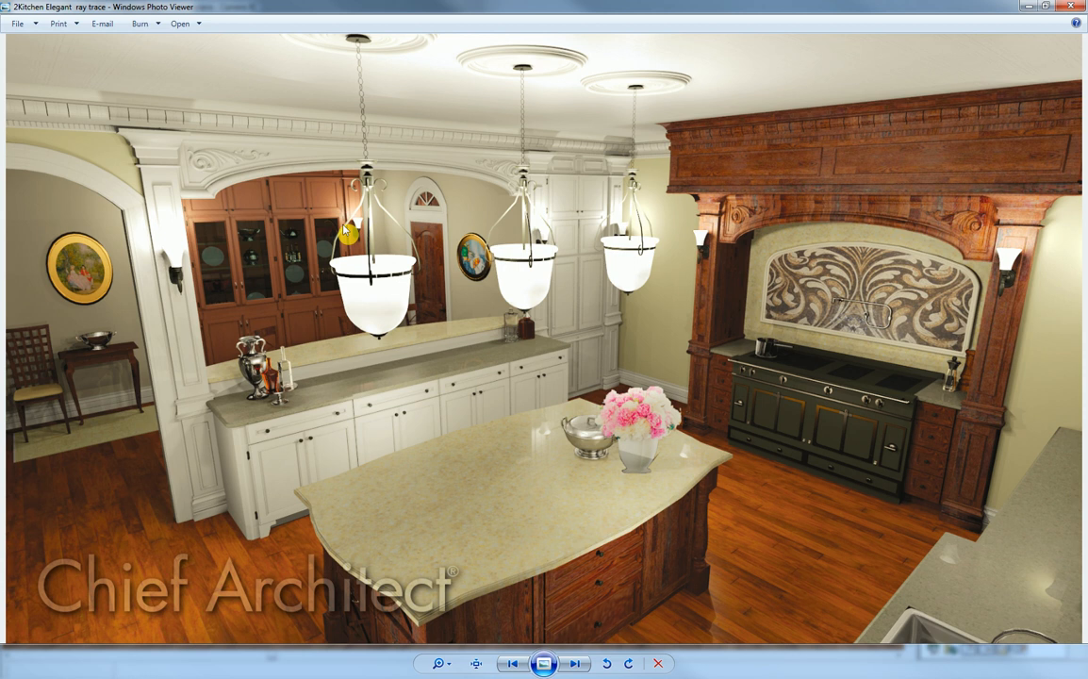
key(Right)
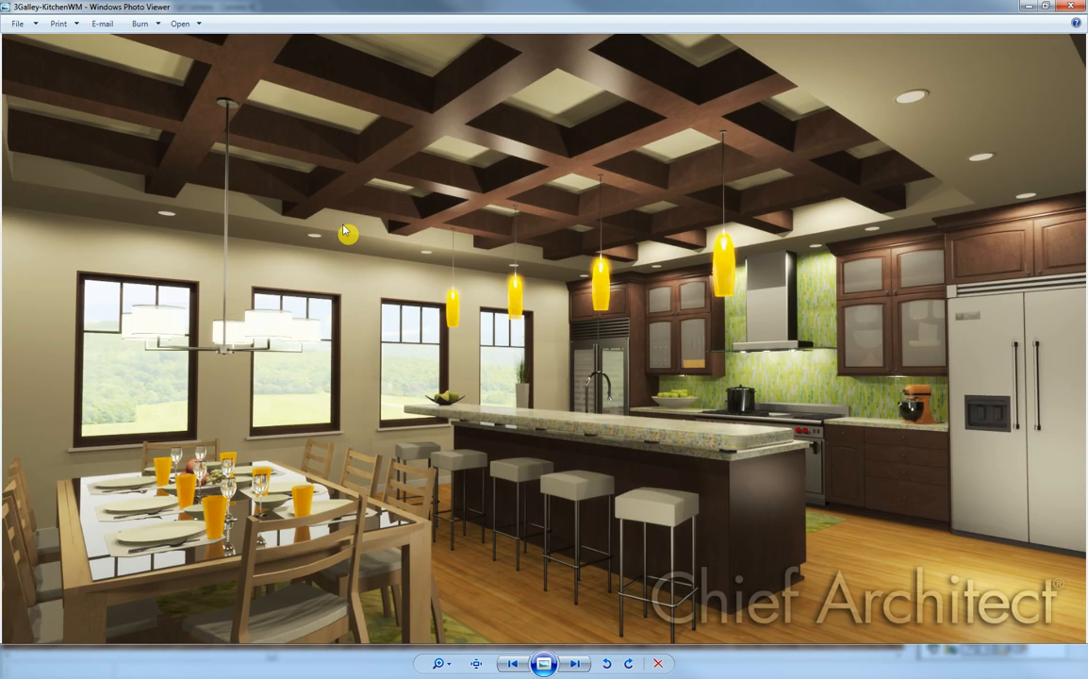
key(Right)
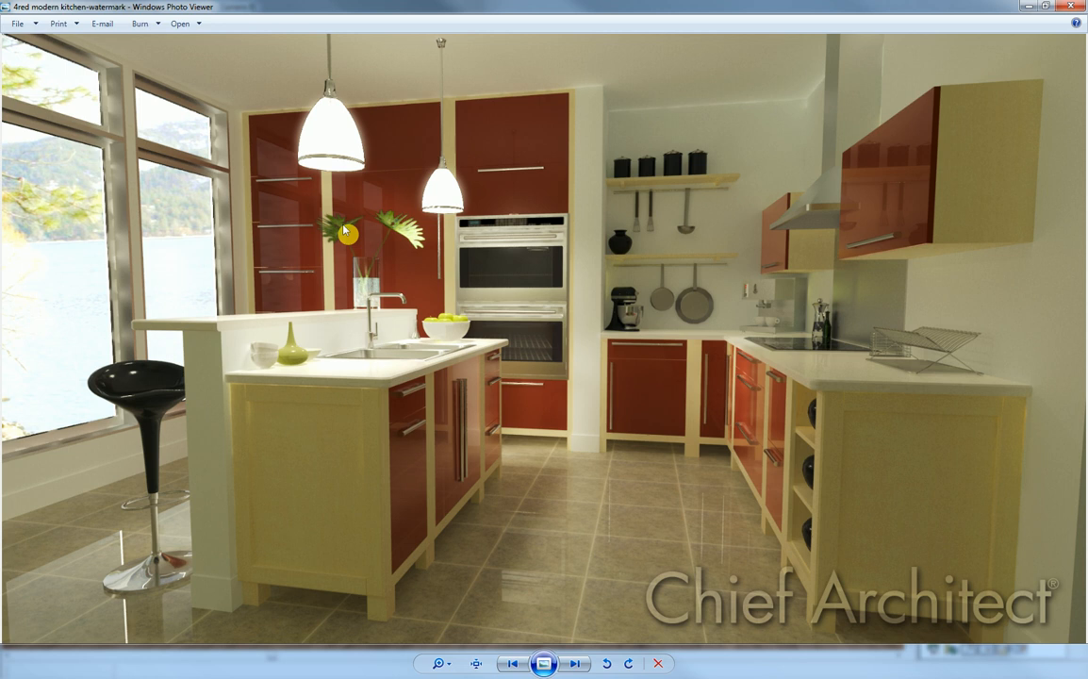
key(Right)
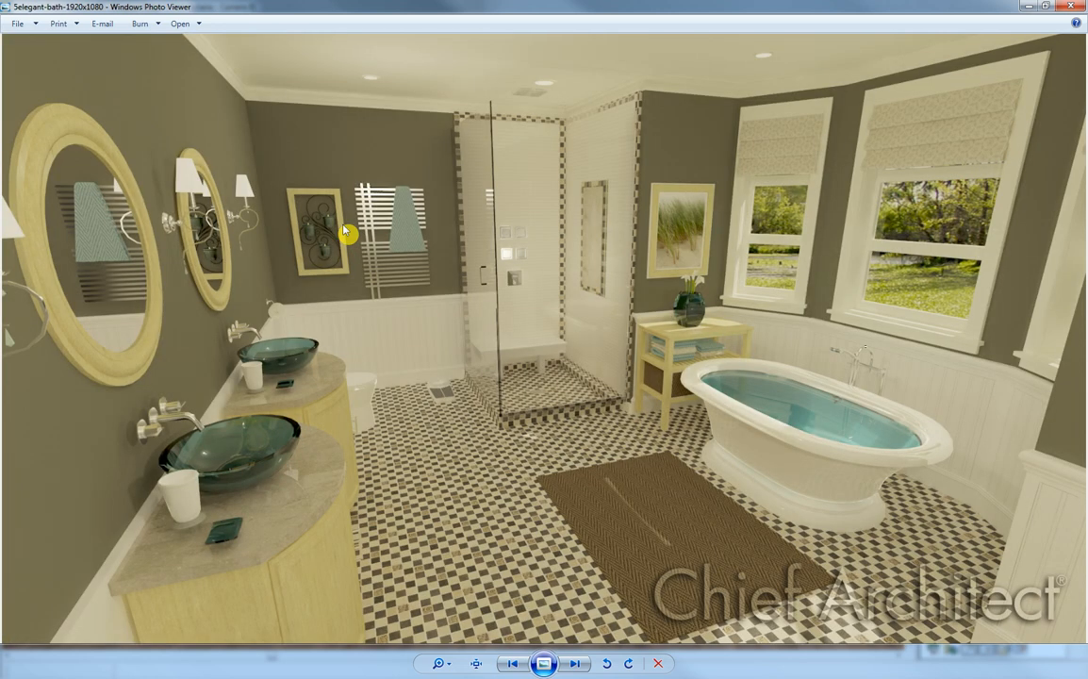
key(Right)
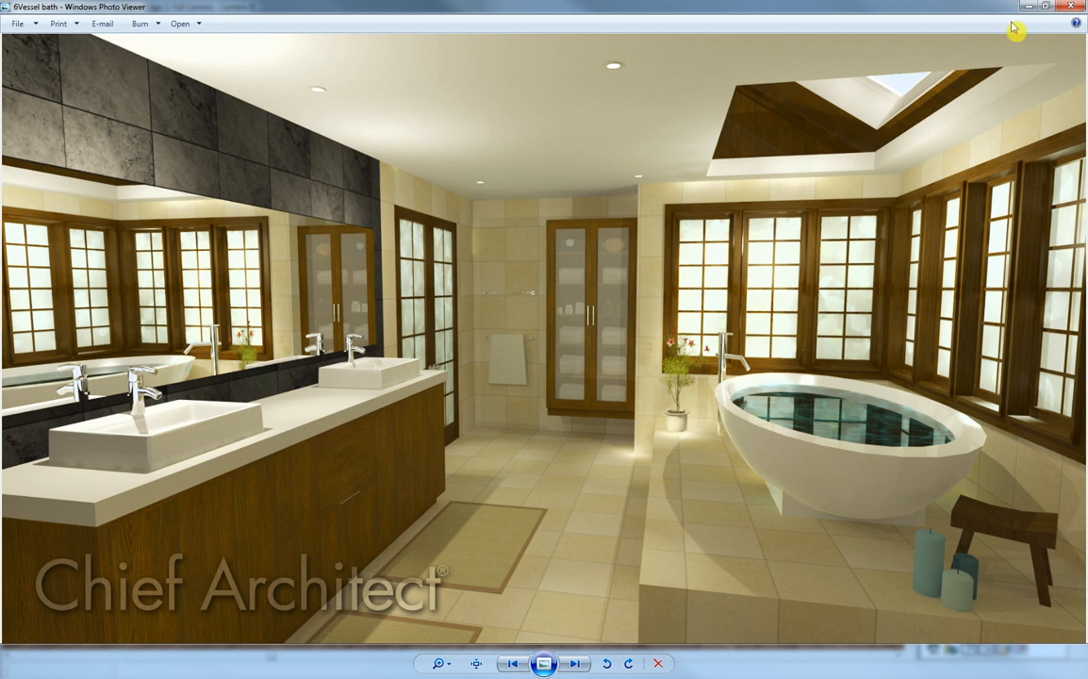
click(1071, 7)
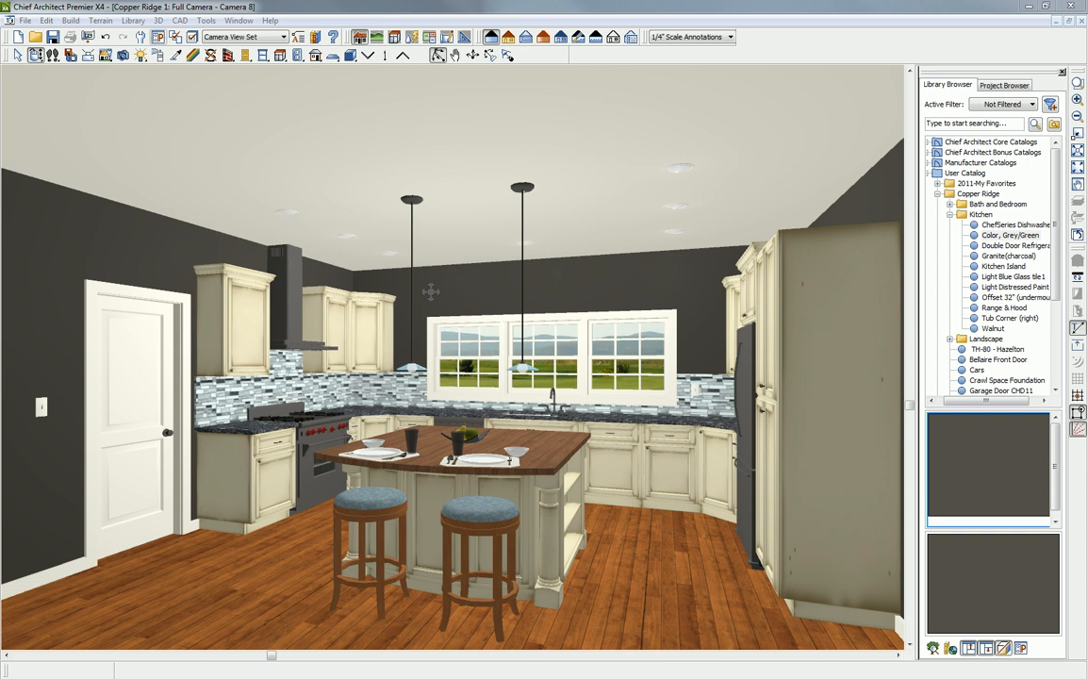
- Close the Camera 8 view and show the kitchen with its surrounding rooms in the Copper Ridge 1 floor plan
click(1082, 23)
scroll(540, 346, down, 3)
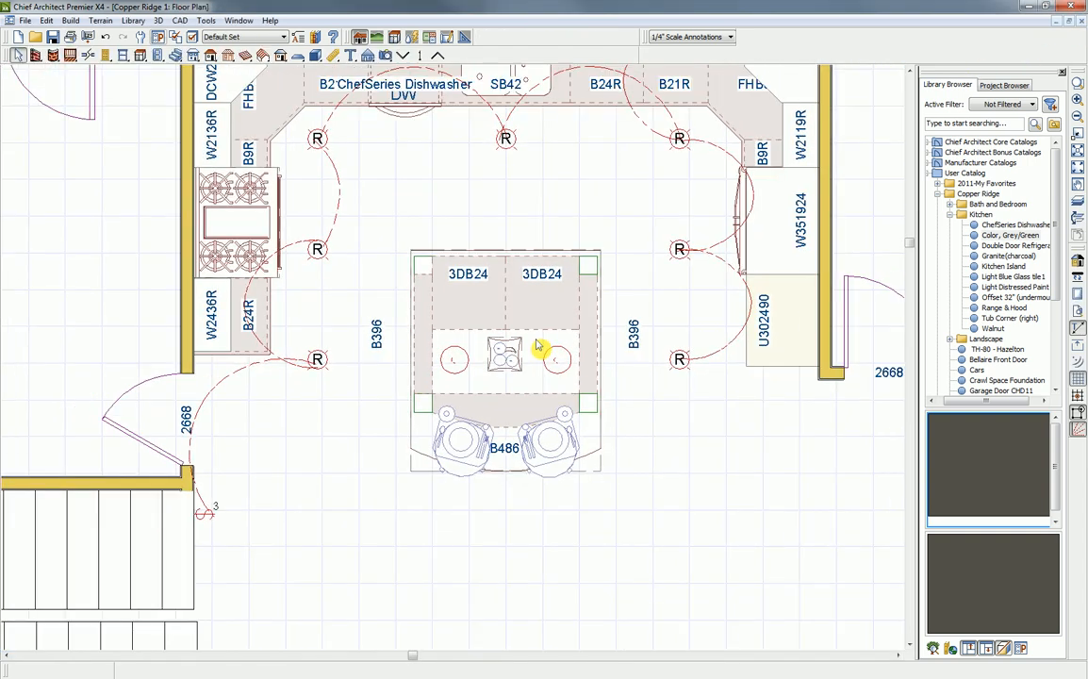
scroll(539, 346, down, 5)
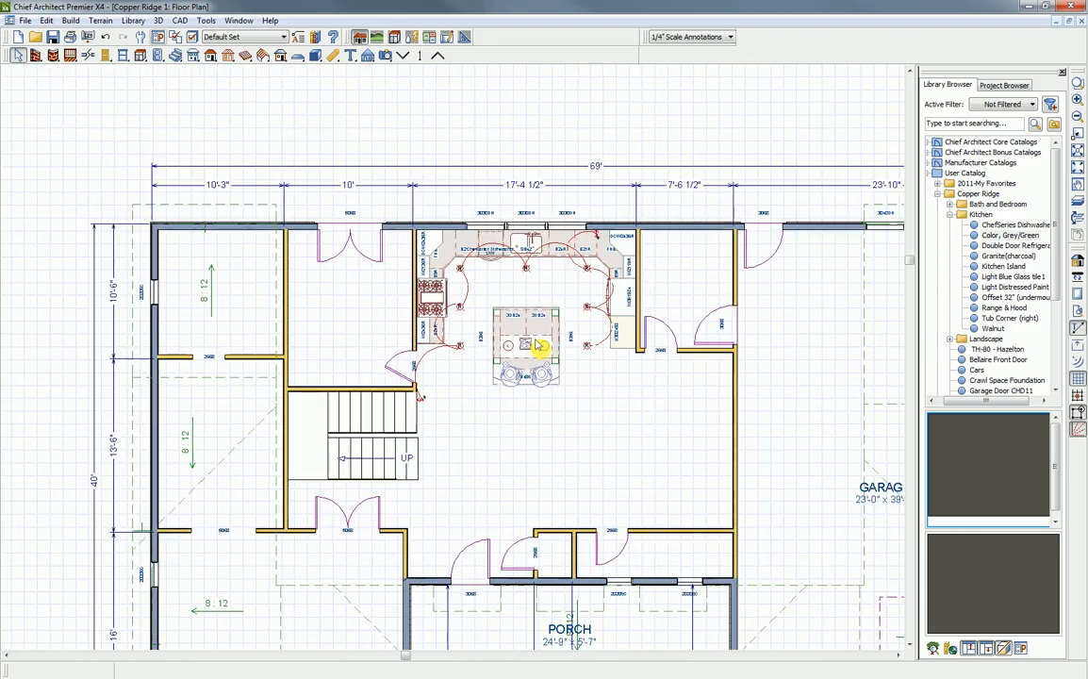